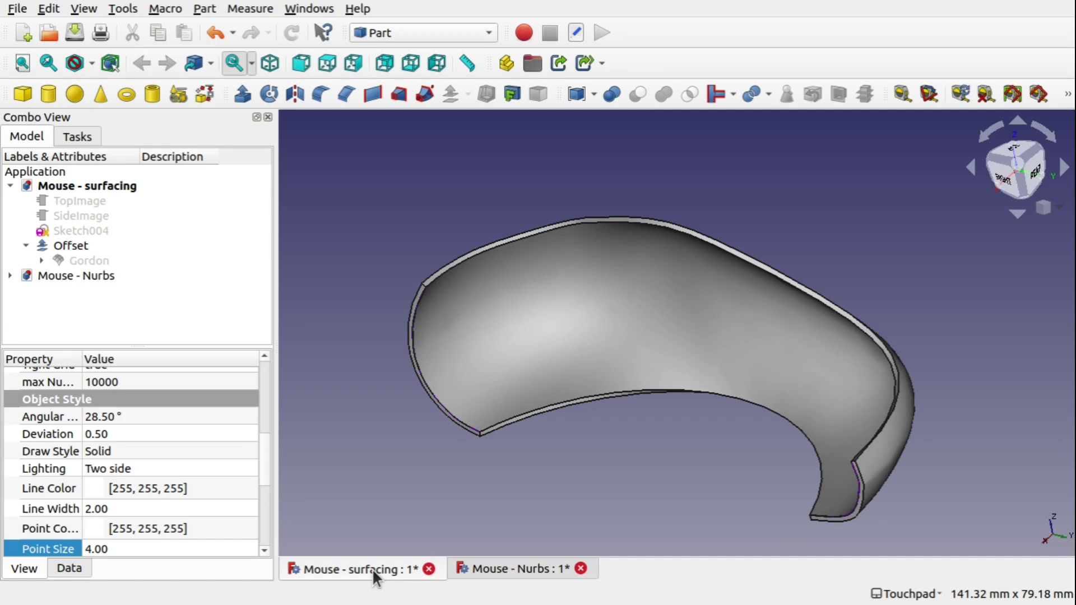
# Step: Switch to the Mouse - Nurbs document and hide the MouseBody group
pyautogui.click(501, 569)
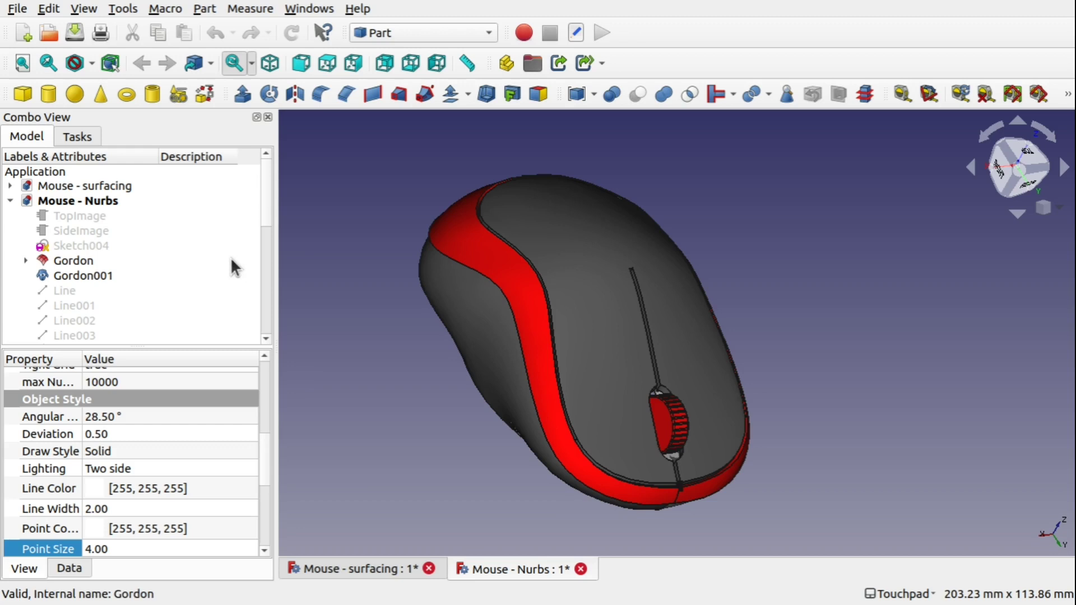
pyautogui.scroll(-1, 268, 214)
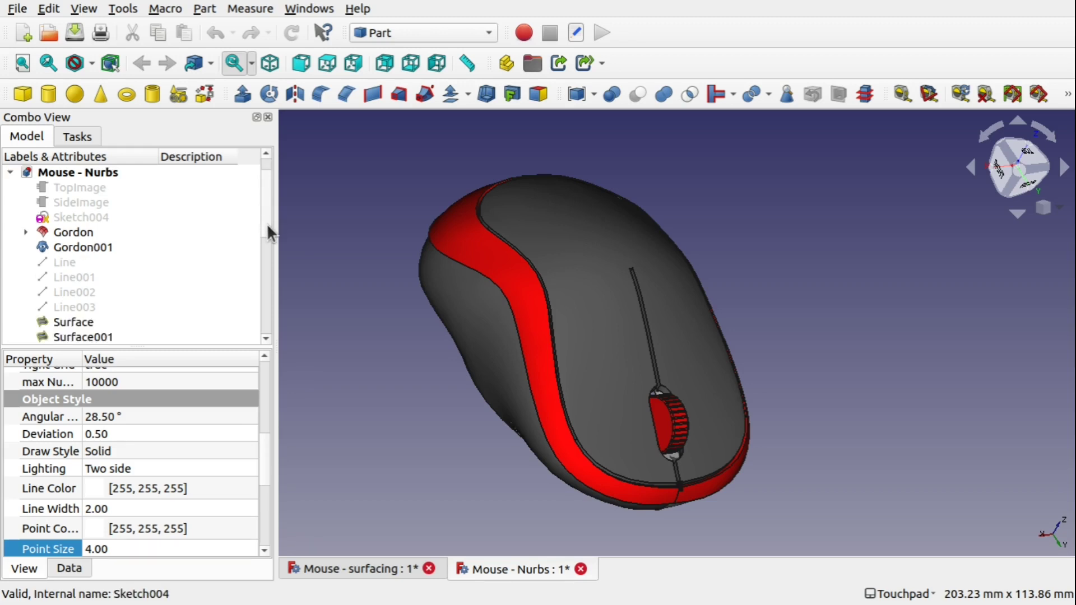
pyautogui.click(89, 236)
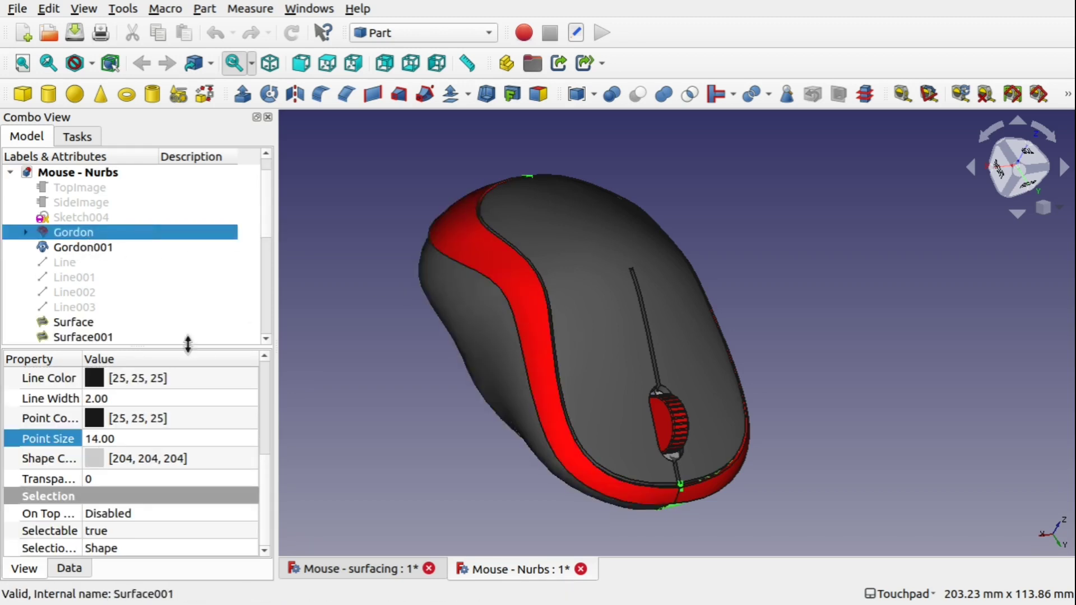
pyautogui.moveTo(263, 231); pyautogui.dragTo(259, 335)
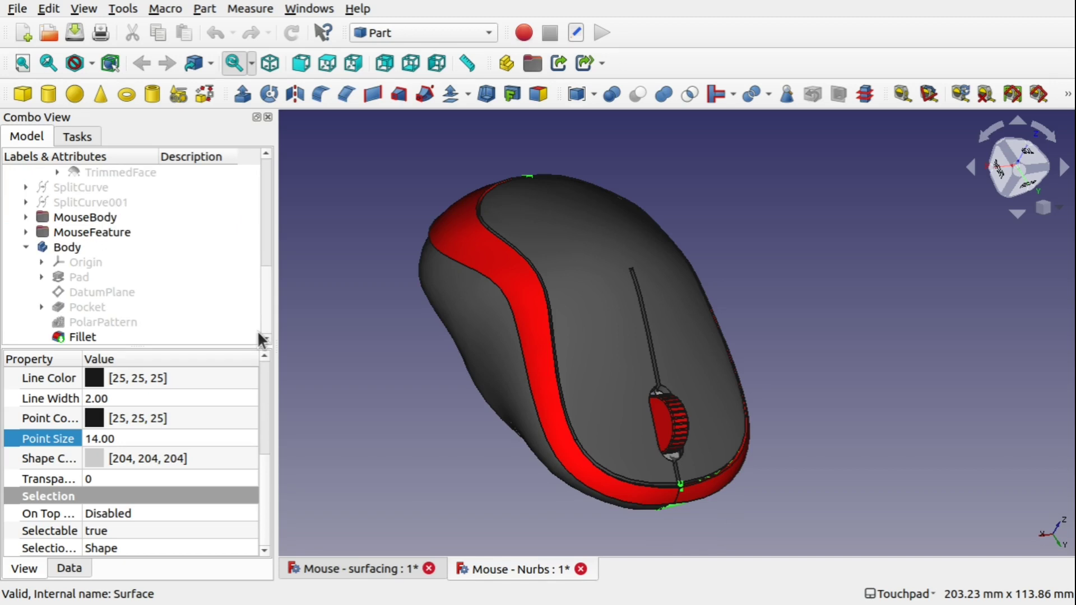
pyautogui.click(89, 217)
pyautogui.press('space')
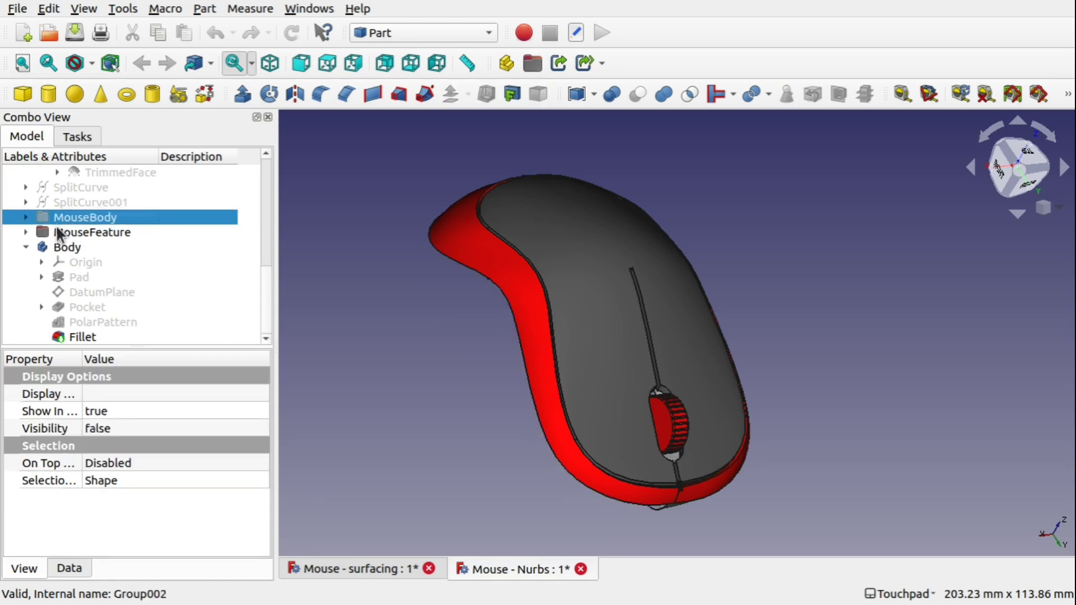
# Step: Hide the MouseFeature group and the scroll wheel Body
pyautogui.click(90, 234)
pyautogui.press('space')
pyautogui.click(62, 250)
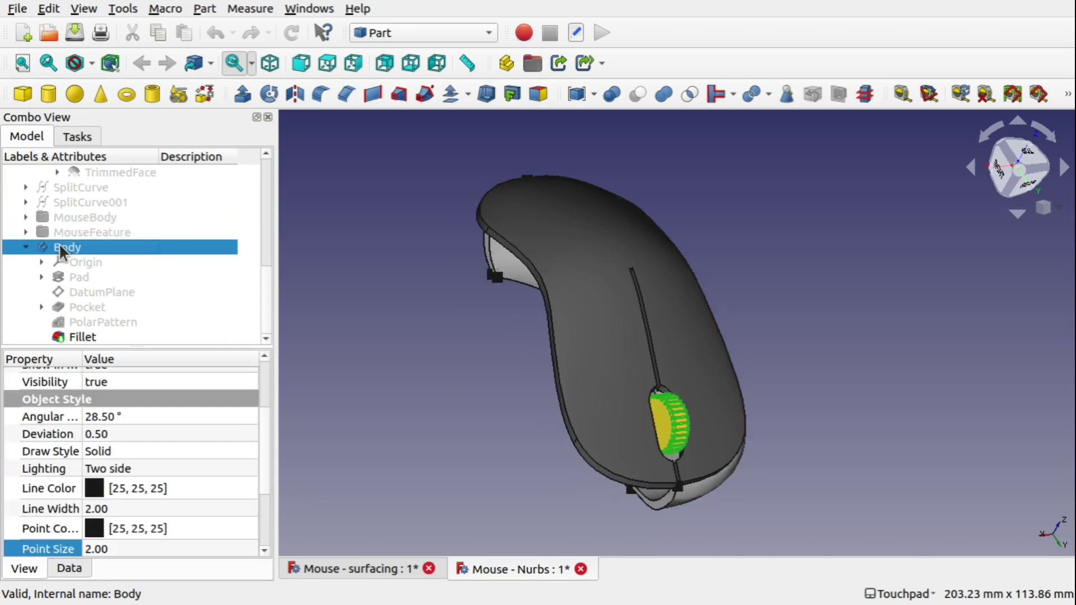
pyautogui.press('space')
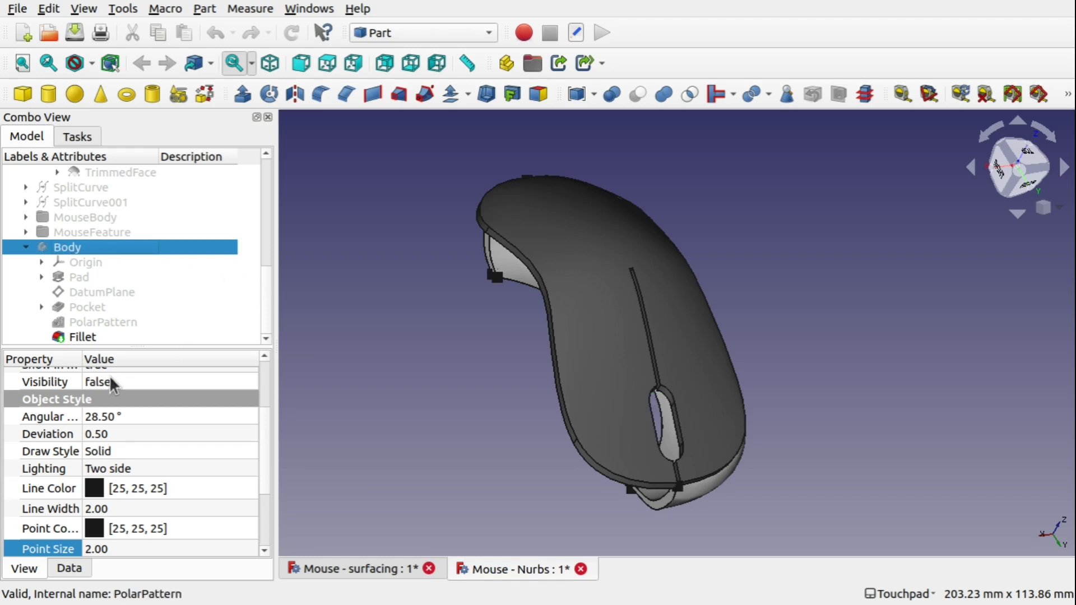
pyautogui.click(82, 339)
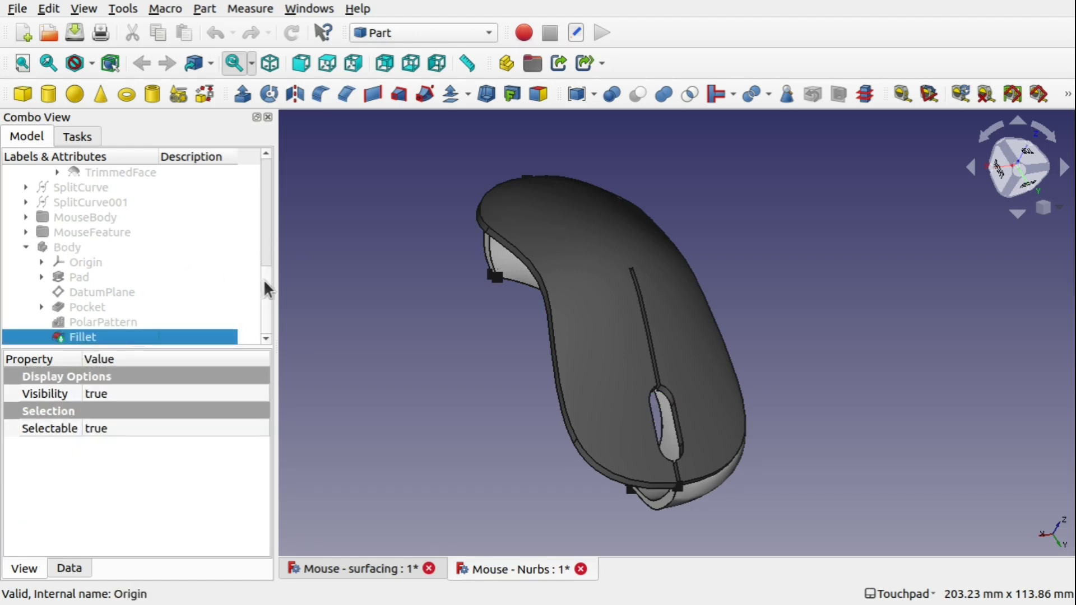
# Step: Hide the Extrude in the MouseTop group
pyautogui.scroll(3, 263, 279)
pyautogui.click(107, 274)
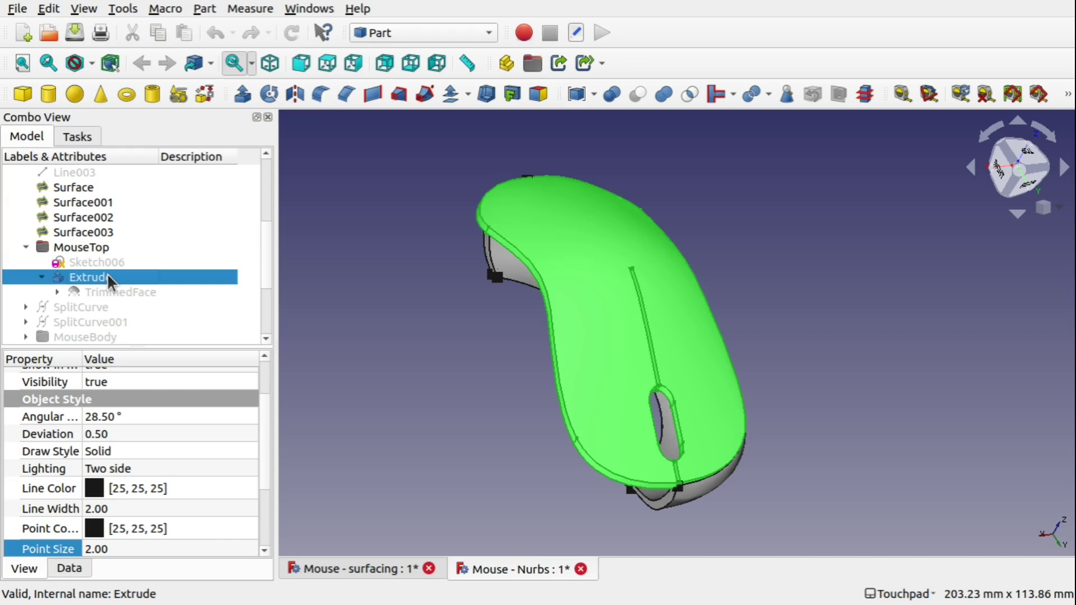
pyautogui.press('space')
pyautogui.click(549, 363)
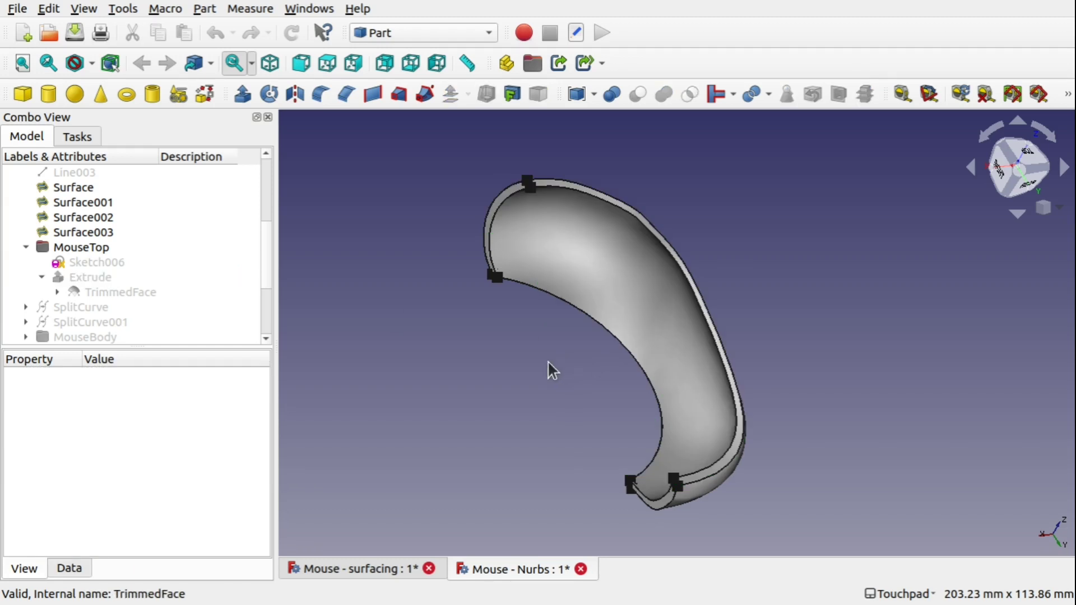
# Step: Hide the inner surface of the remaining mouse shell
pyautogui.moveTo(546, 365); pyautogui.dragTo(649, 329, button='middle')
pyautogui.click(684, 286)
pyautogui.moveTo(684, 286); pyautogui.dragTo(836, 250, button='middle')
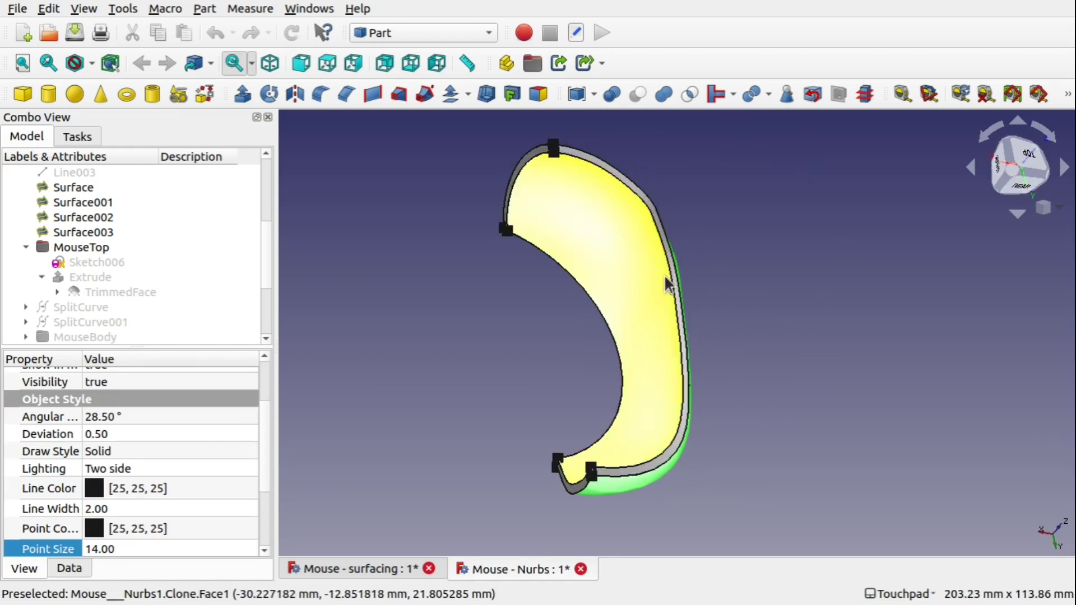
pyautogui.click(617, 272)
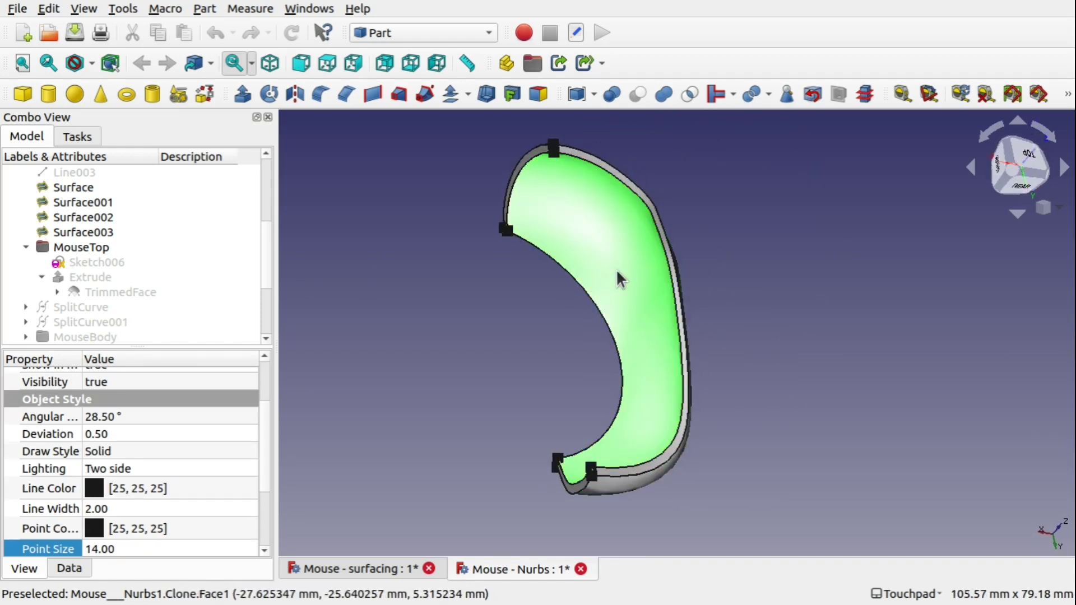
pyautogui.press('space')
# Step: Hide the shell's outer Gordon surface so only the narrow rim surfaces are displayed
pyautogui.moveTo(615, 277); pyautogui.dragTo(703, 337, button='middle')
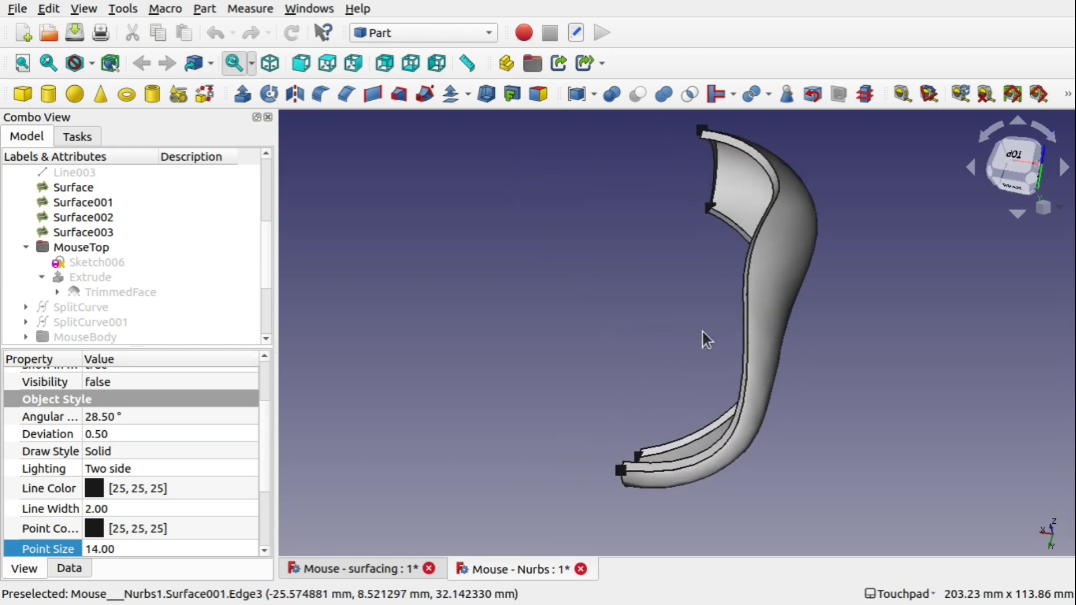
pyautogui.click(764, 301)
pyautogui.press('space')
pyautogui.moveTo(772, 310); pyautogui.dragTo(823, 377, button='middle')
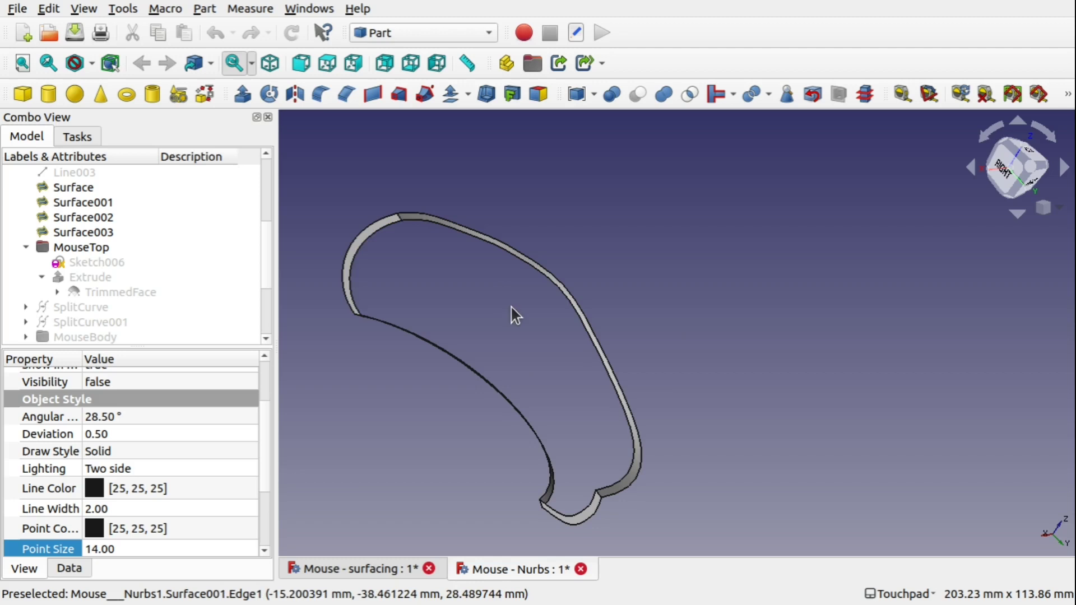
pyautogui.moveTo(510, 305); pyautogui.dragTo(348, 331, button='middle')
# Step: Switch to the Curves workbench and read the description of the Parametric solid tool
pyautogui.moveTo(264, 260); pyautogui.dragTo(267, 334)
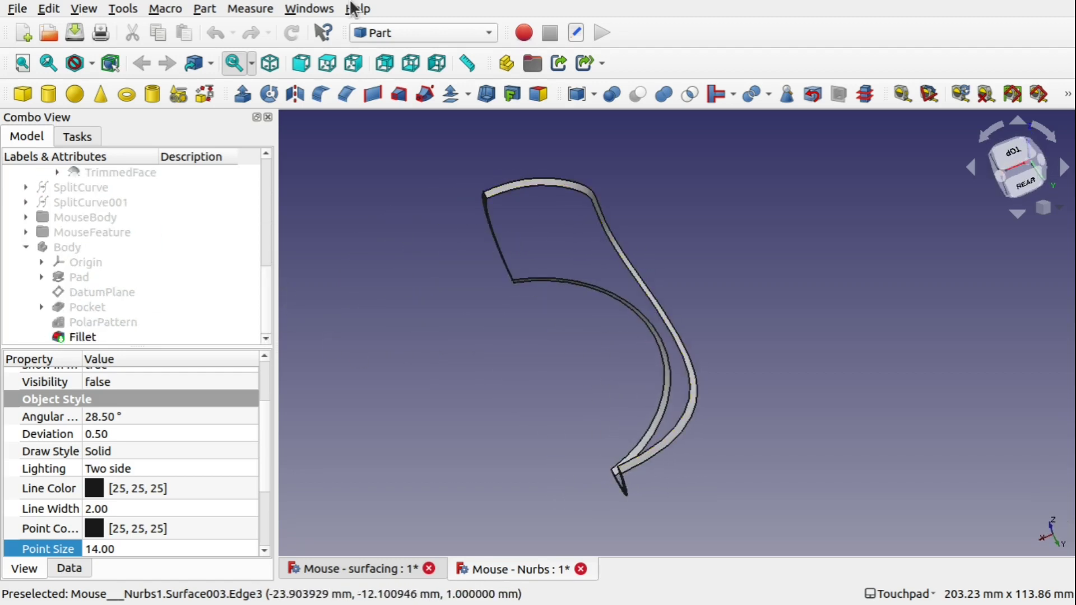
pyautogui.click(389, 31)
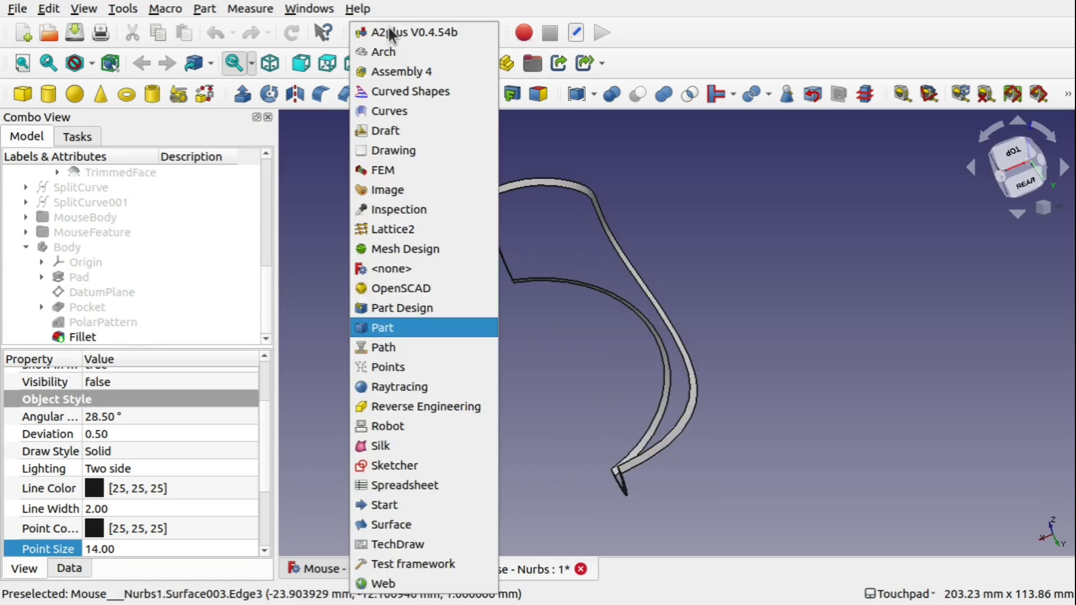
pyautogui.click(409, 114)
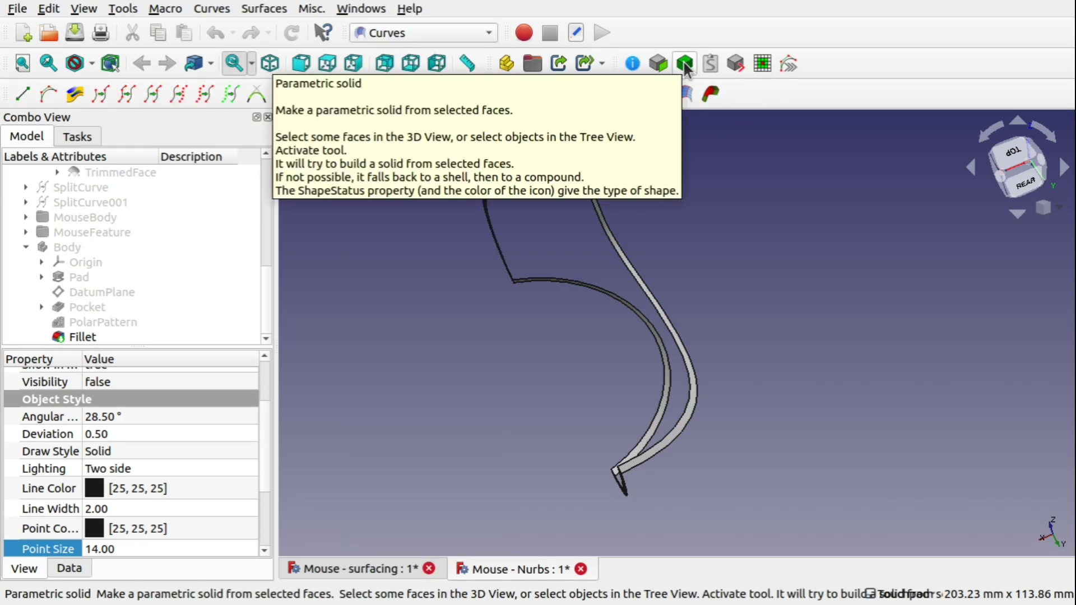
pyautogui.click(697, 305)
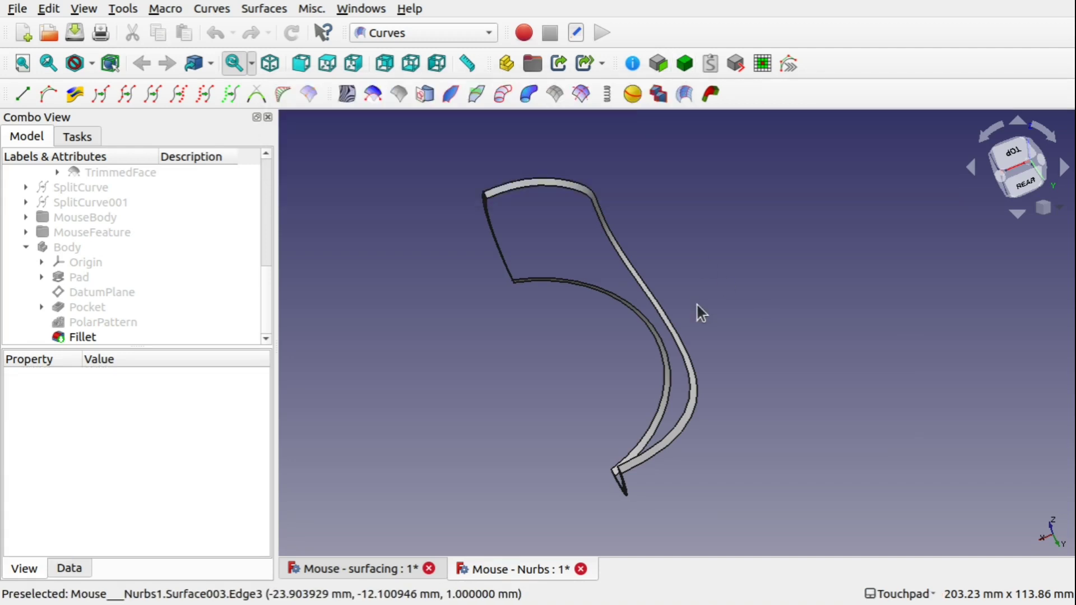
# Step: Show the Gordon surface of the Mouse - Nurbs document again and switch to the Part workbench
pyautogui.scroll(5, 270, 184)
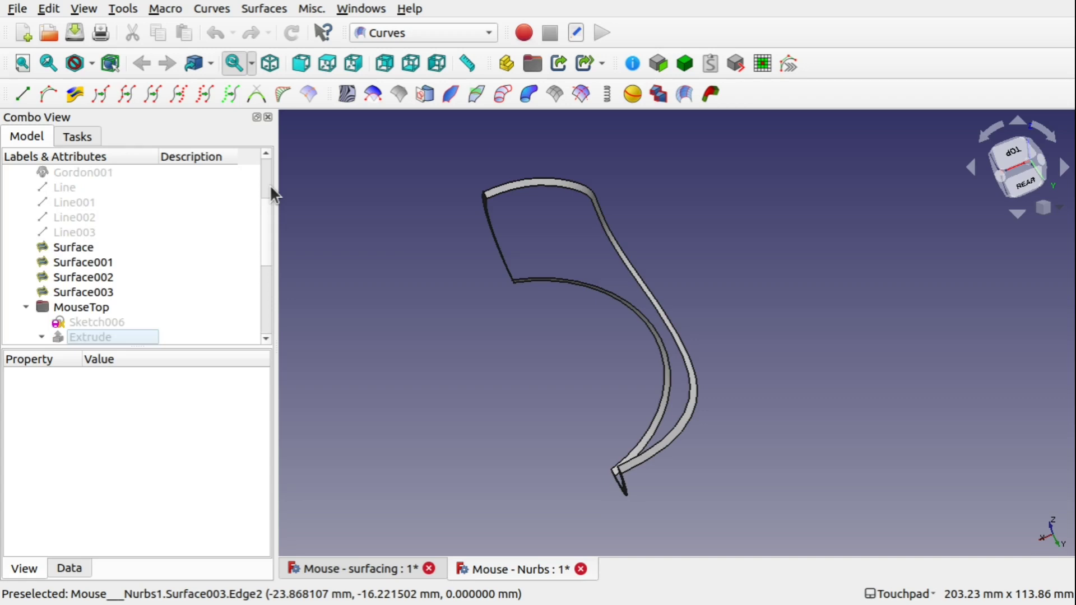
pyautogui.moveTo(265, 247); pyautogui.dragTo(264, 200)
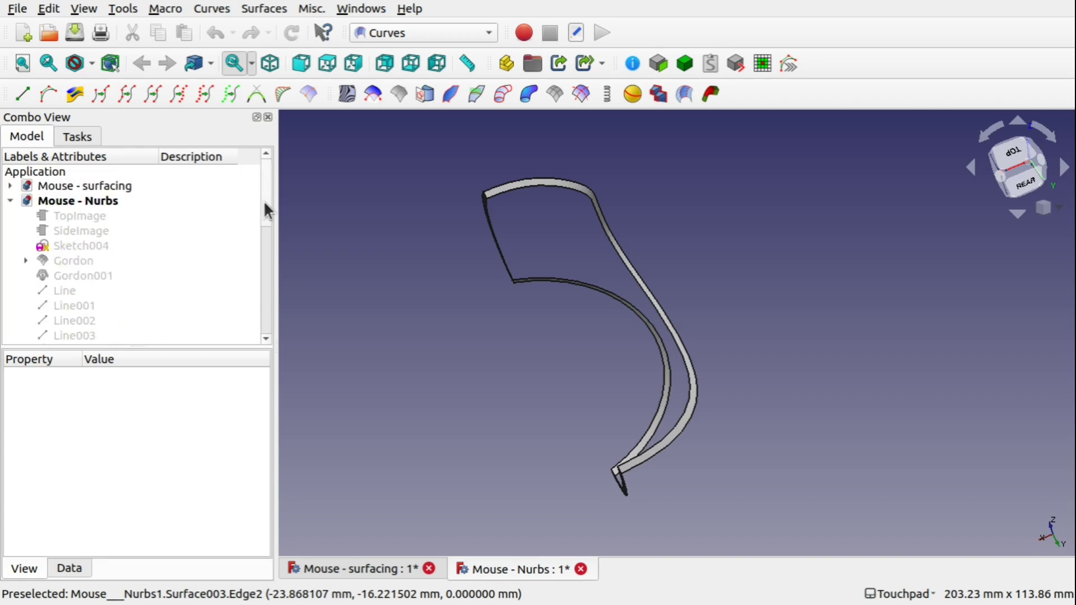
pyautogui.click(83, 261)
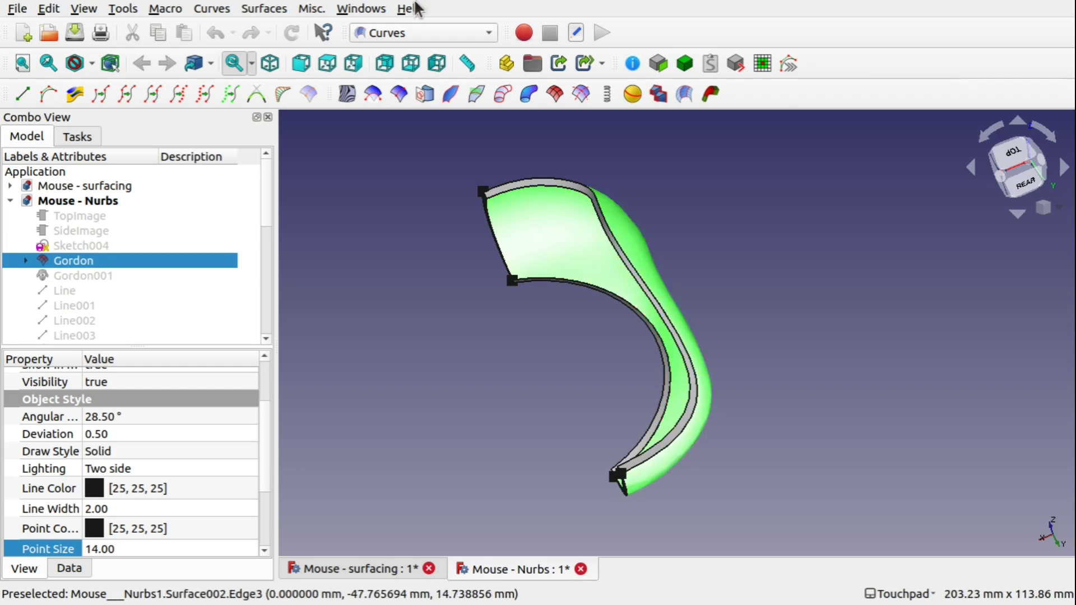
pyautogui.click(415, 37)
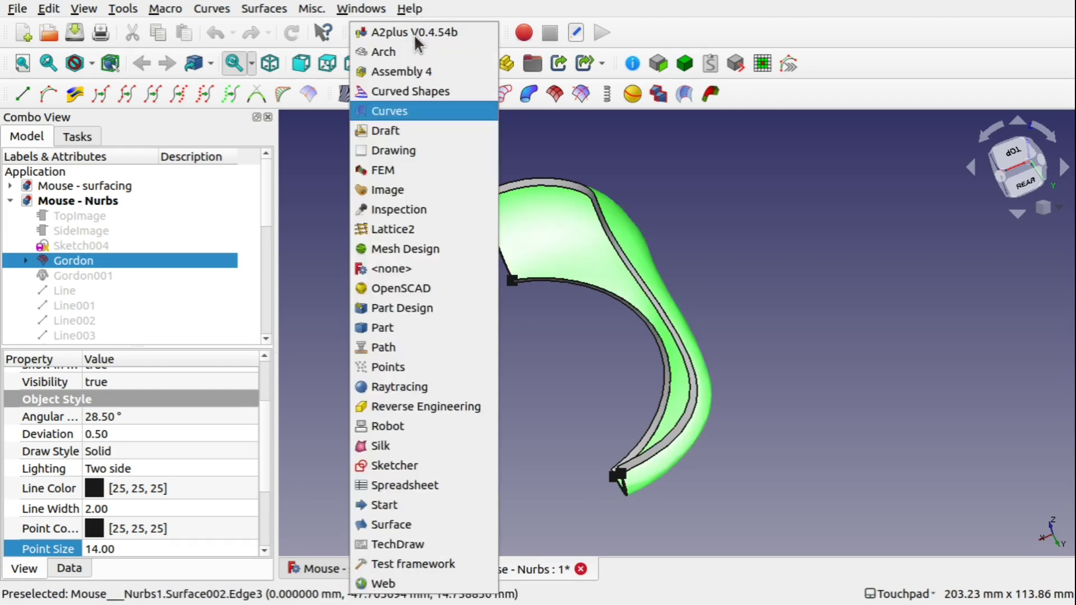
pyautogui.click(379, 320)
# Step: Try a 3D offset of 1.00 mm with Skin mode and the Arc join type, and cancel it
pyautogui.click(452, 95)
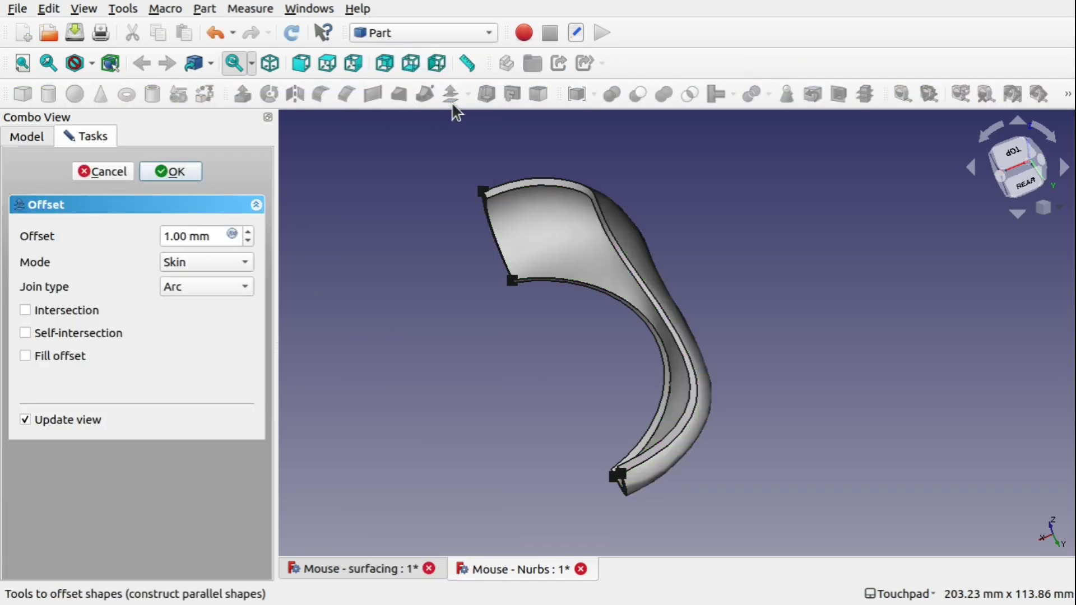
pyautogui.scroll(5, 634, 366)
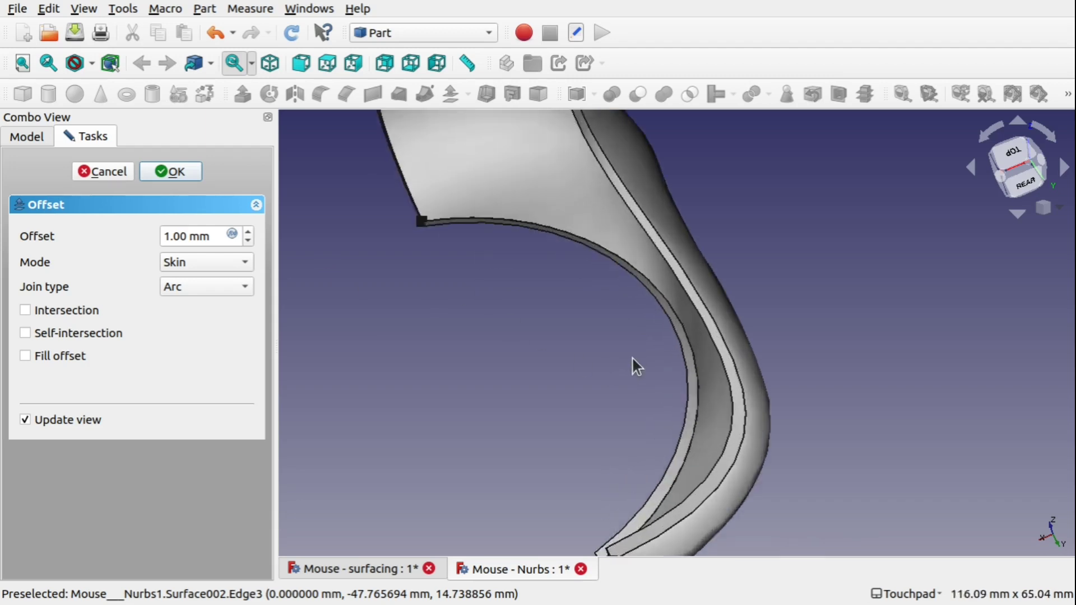
pyautogui.keyDown('alt'); pyautogui.moveTo(641, 362); pyautogui.dragTo(751, 385); pyautogui.keyUp('alt')
pyautogui.click(168, 170)
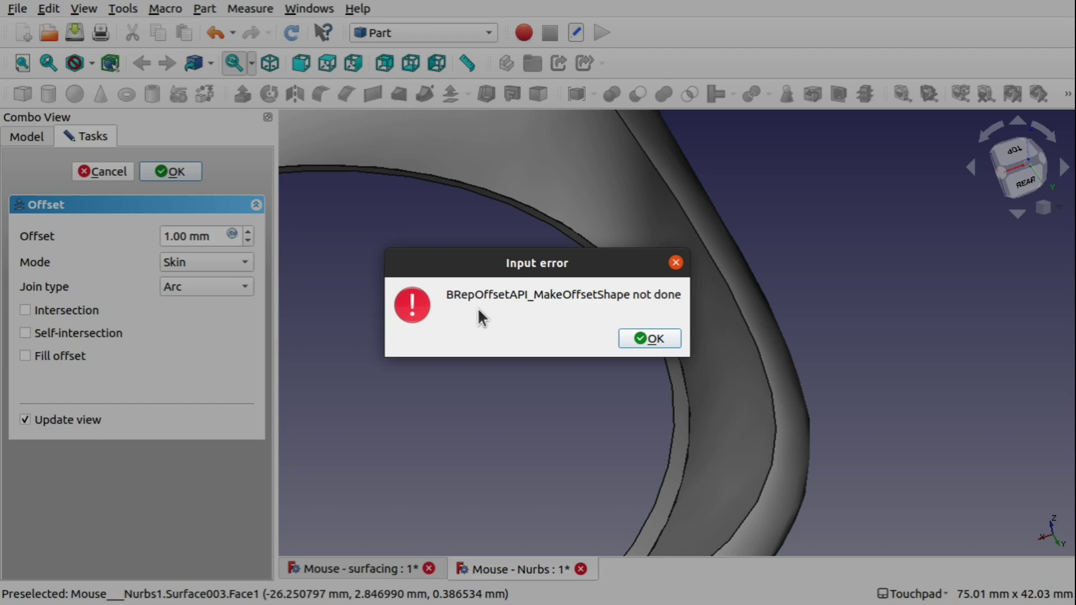
pyautogui.click(645, 340)
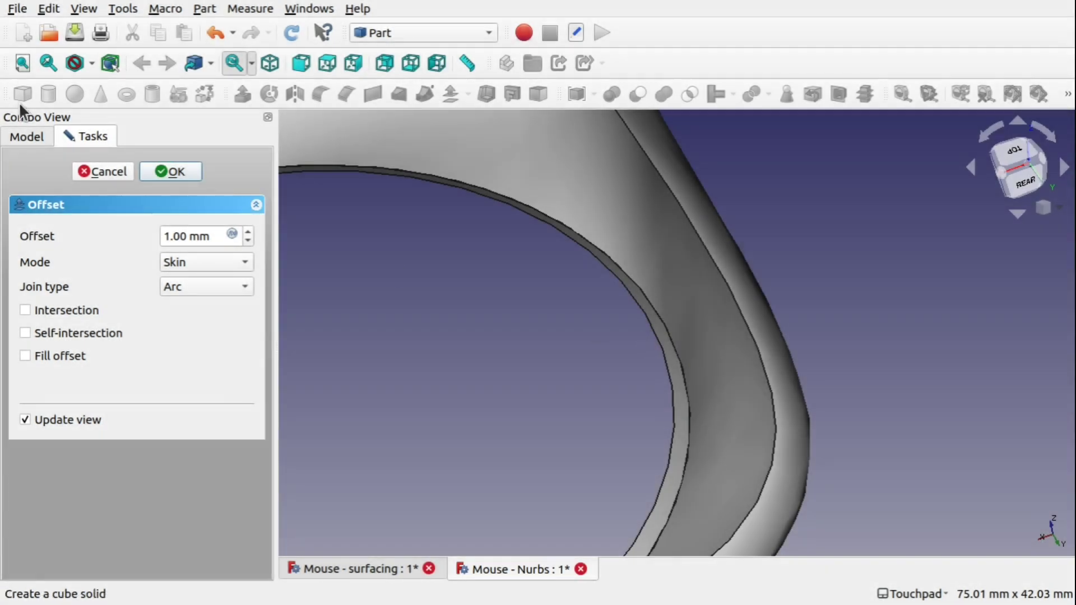
pyautogui.click(101, 170)
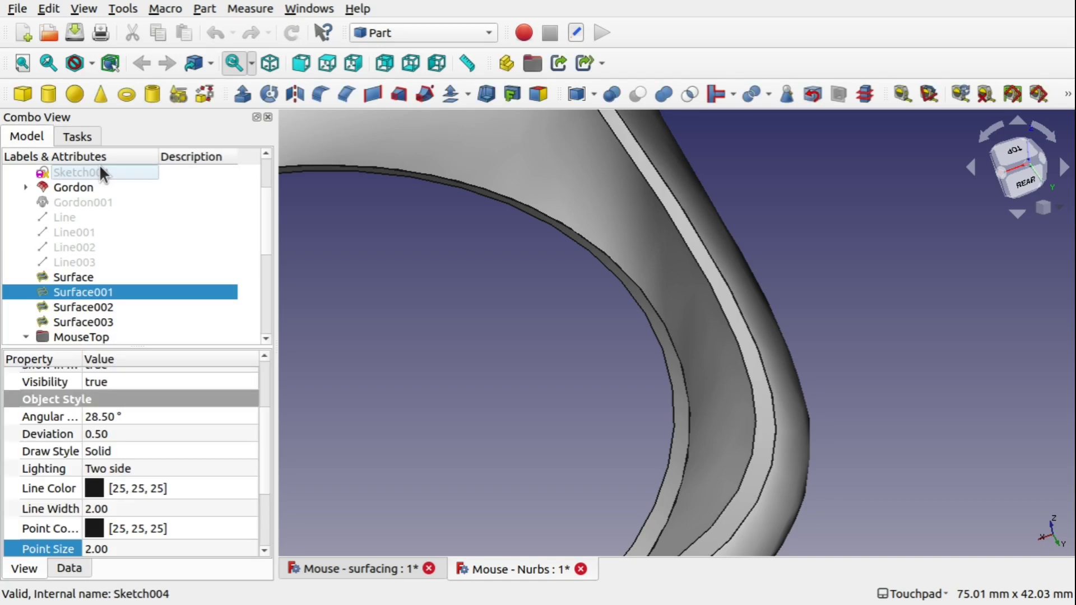
# Step: Examine the Gordon surface and the narrow rim surfaces, closely inspecting the surface that closes the shell's end
pyautogui.scroll(-5, 505, 236)
pyautogui.keyDown('alt'); pyautogui.moveTo(514, 233); pyautogui.dragTo(469, 220); pyautogui.keyUp('alt')
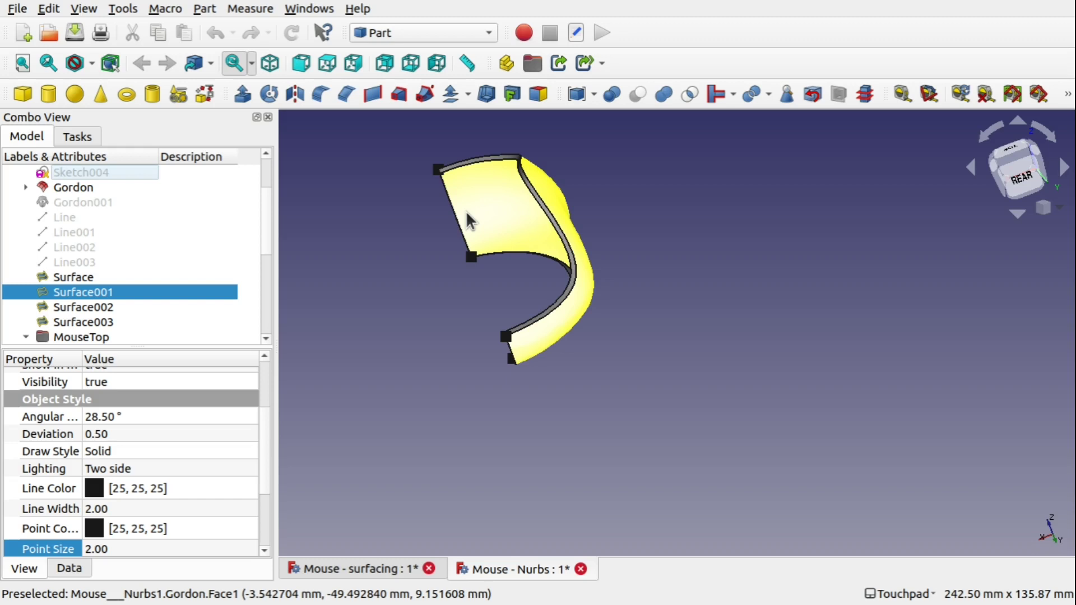
pyautogui.scroll(3, 466, 211)
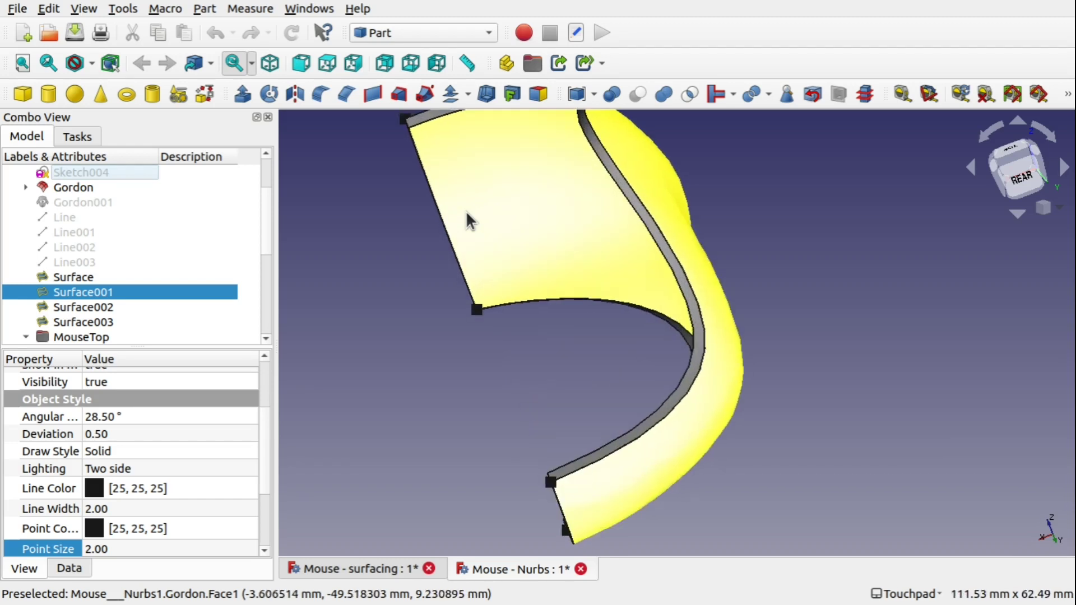
pyautogui.scroll(-3, 266, 248)
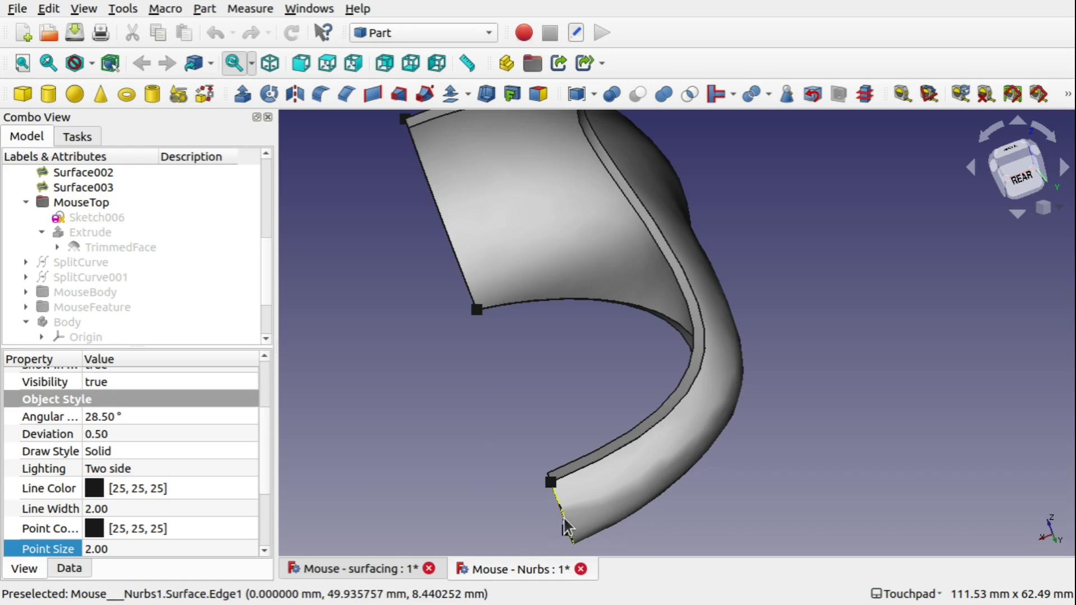
pyautogui.keyDown('alt'); pyautogui.moveTo(564, 516); pyautogui.dragTo(536, 517); pyautogui.keyUp('alt')
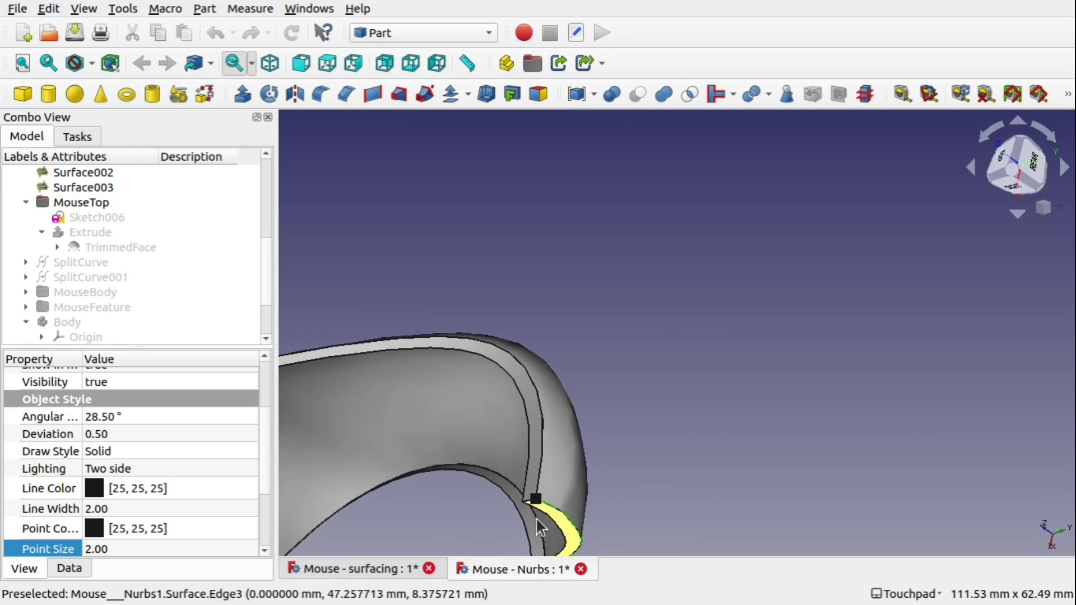
pyautogui.click(575, 525)
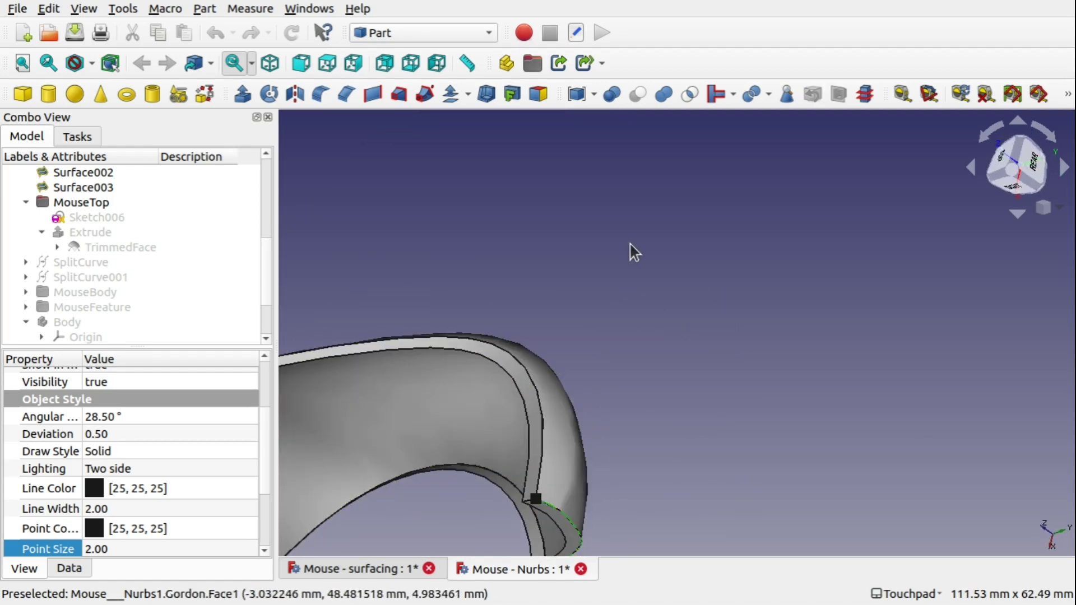
# Step: Switch to the Mouse - surfacing document and examine the rim of its Offset shell
pyautogui.click(374, 570)
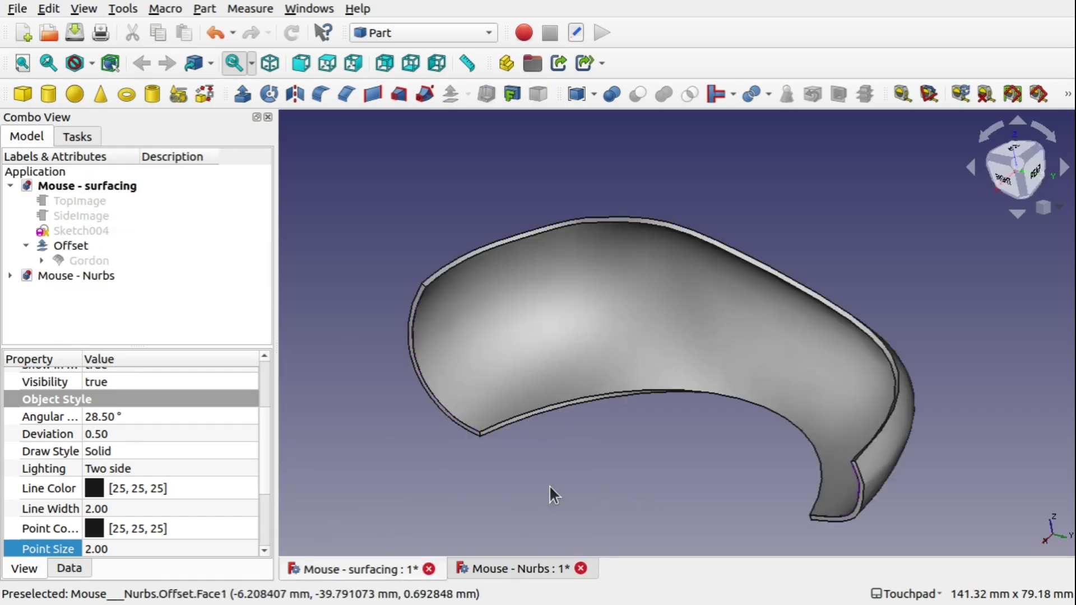
pyautogui.click(56, 247)
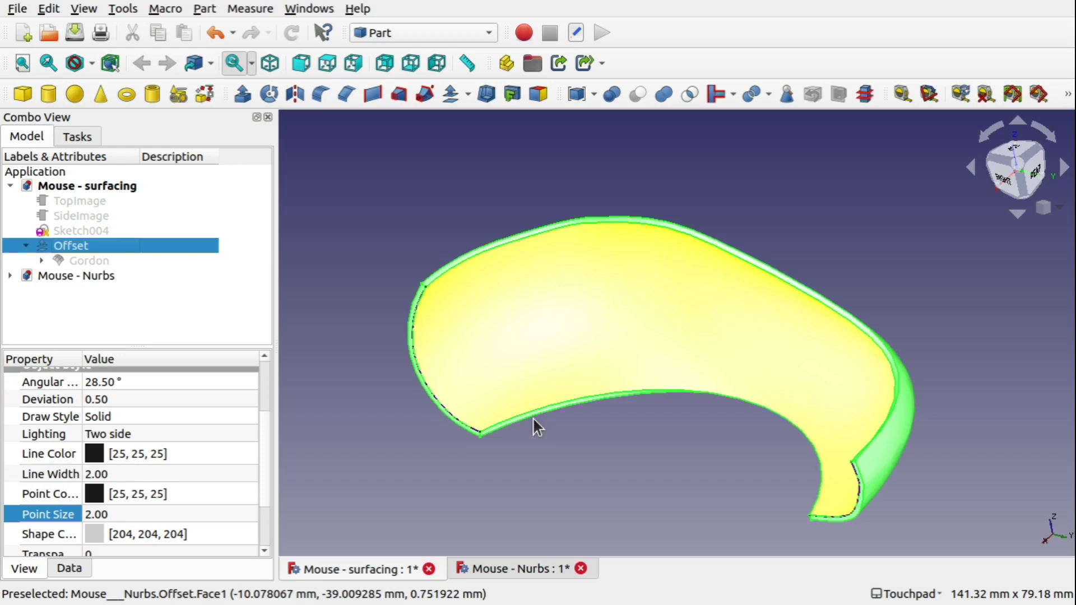
pyautogui.moveTo(533, 417); pyautogui.dragTo(596, 451)
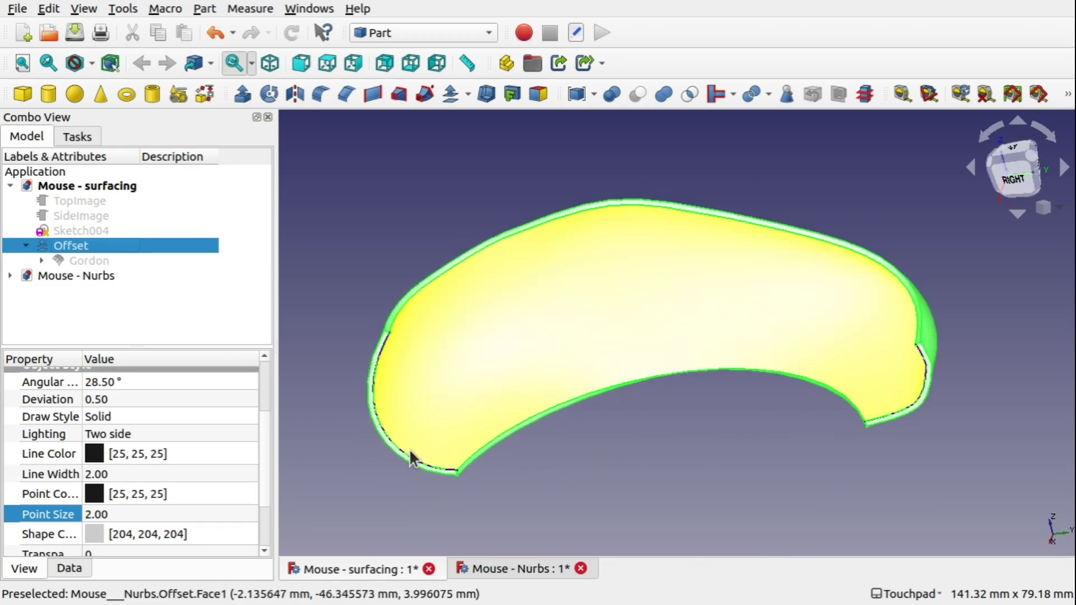
# Step: Hide the Offset shell in the Mouse - surfacing document so that only its curves remain
pyautogui.click(406, 458)
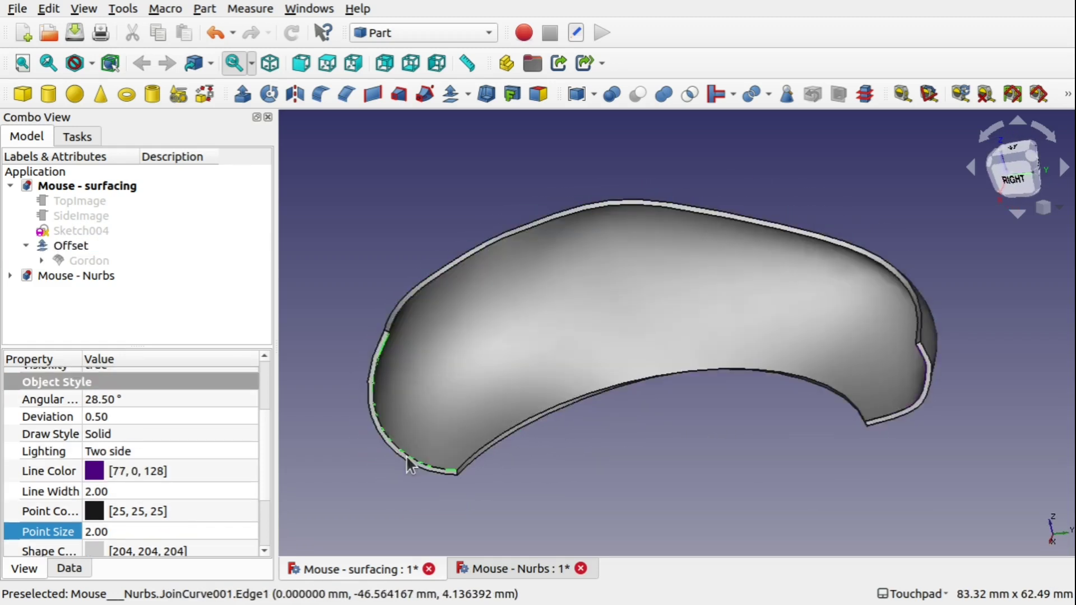
pyautogui.click(517, 383)
pyautogui.press('space')
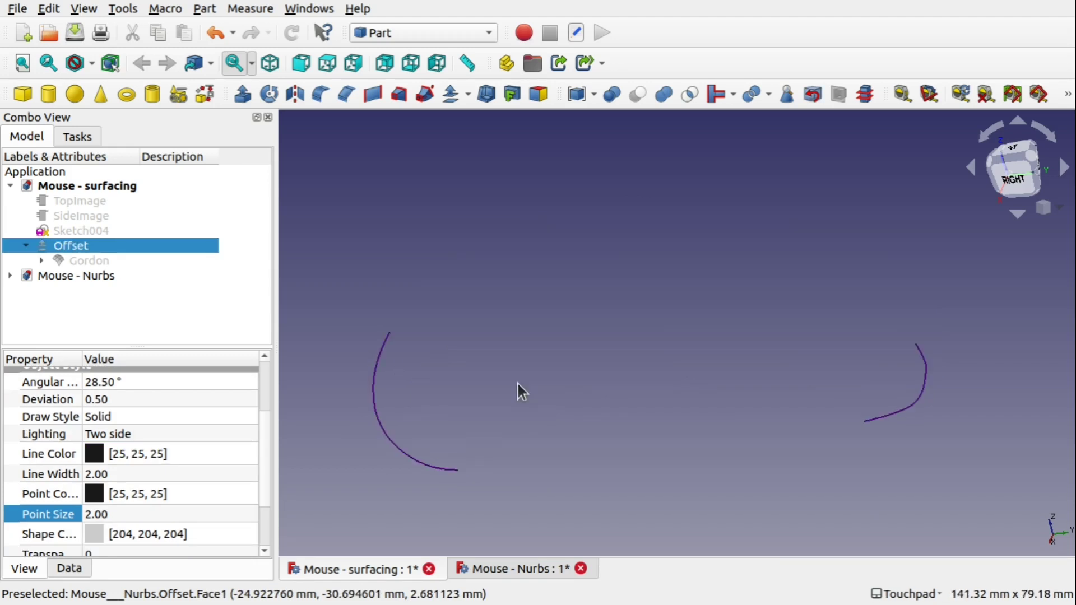
# Step: Show the Gordon surface's source curves Mixed_curve, Mixed_curve001, Freehand_BSpline and Sketch005
pyautogui.click(43, 261)
pyautogui.click(120, 293)
pyautogui.press('space')
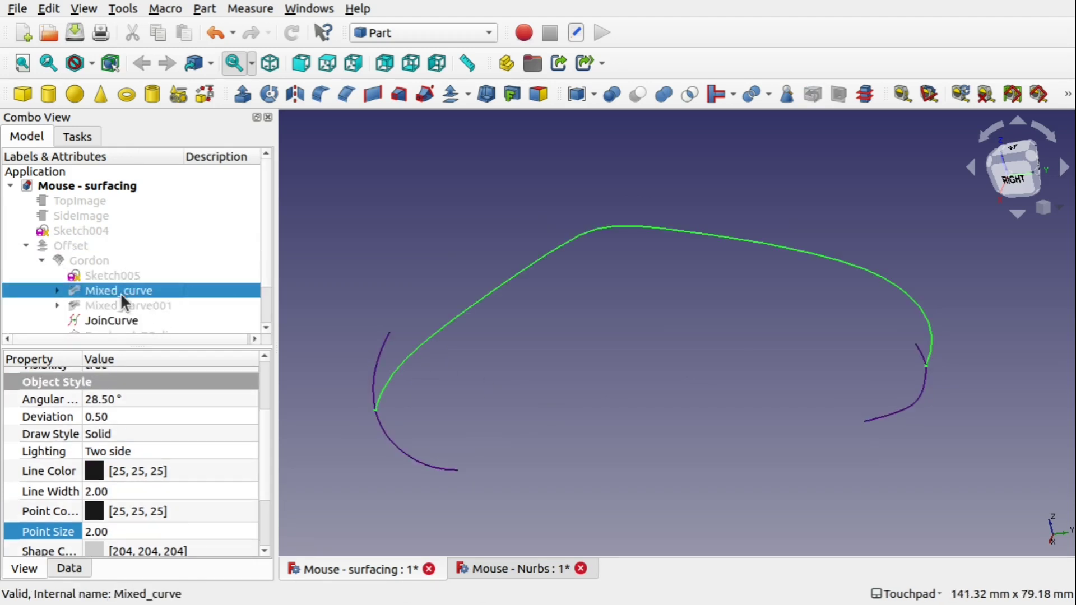
pyautogui.click(127, 308)
pyautogui.press('space')
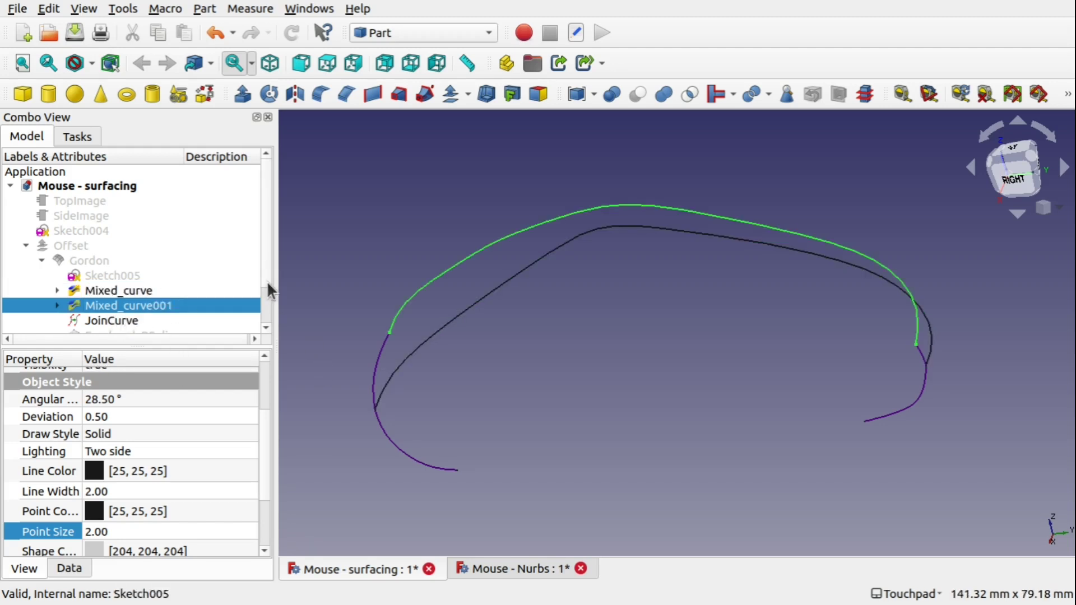
pyautogui.moveTo(267, 281); pyautogui.dragTo(268, 318)
pyautogui.click(170, 294)
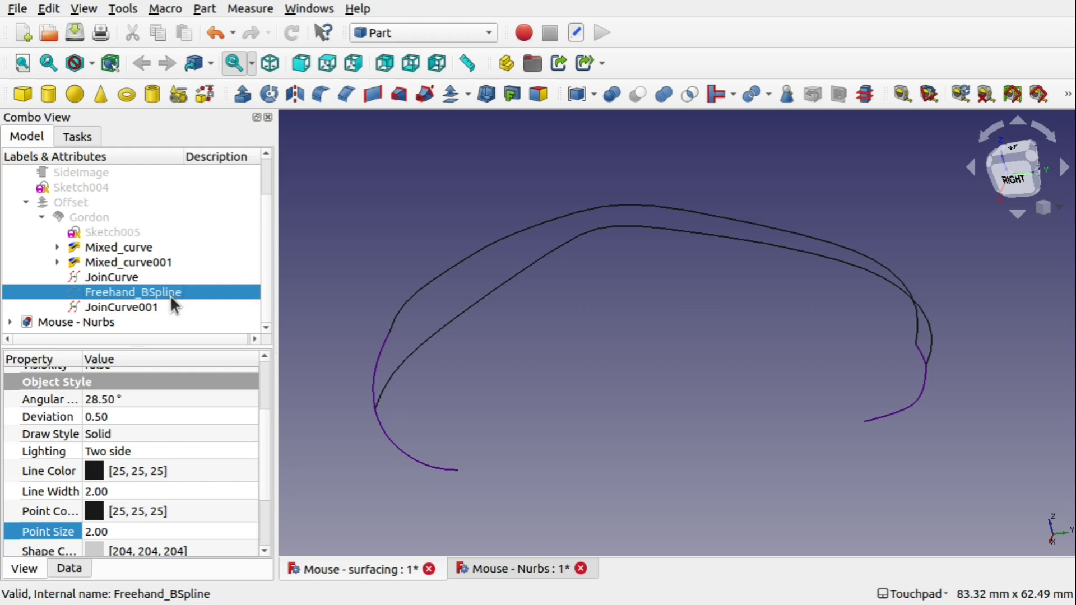
pyautogui.press('space')
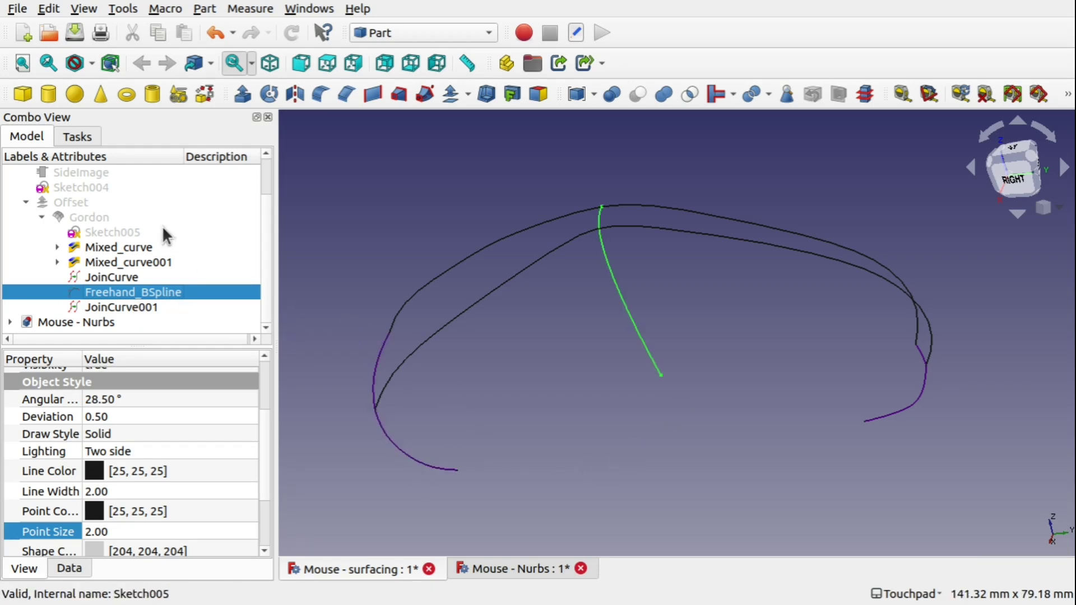
pyautogui.click(116, 233)
pyautogui.press('space')
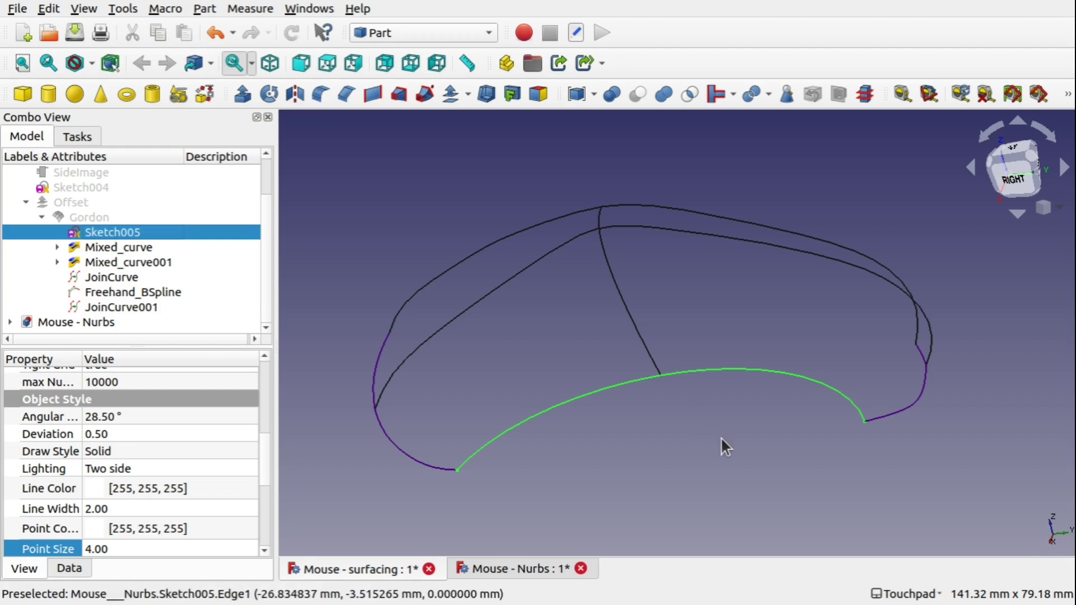
# Step: Examine how the two mixed curves and the joined end curves form the network of the Gordon surface
pyautogui.click(499, 290)
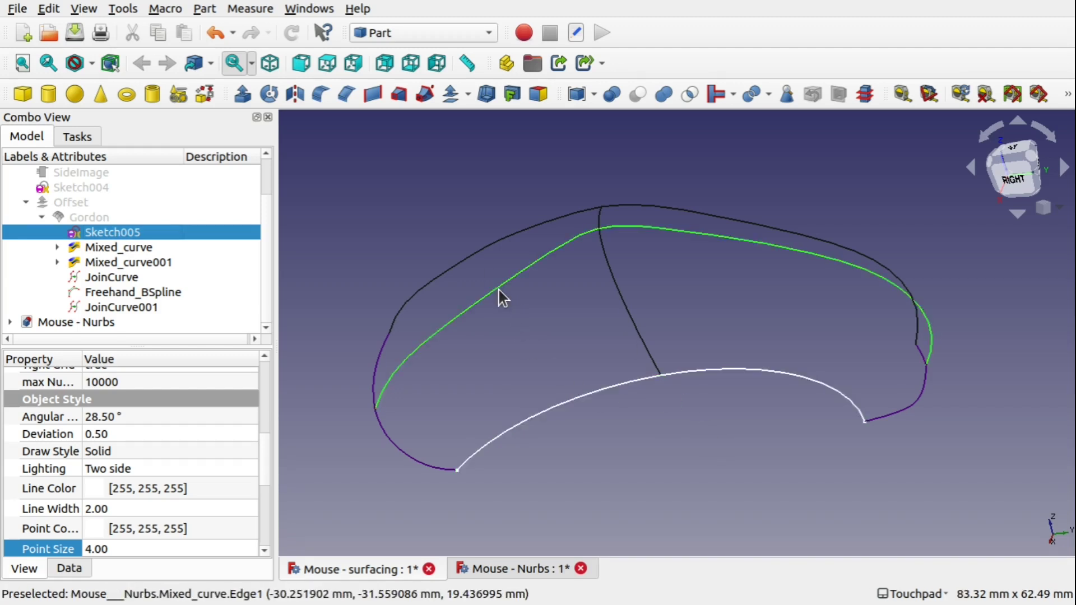
pyautogui.click(475, 253)
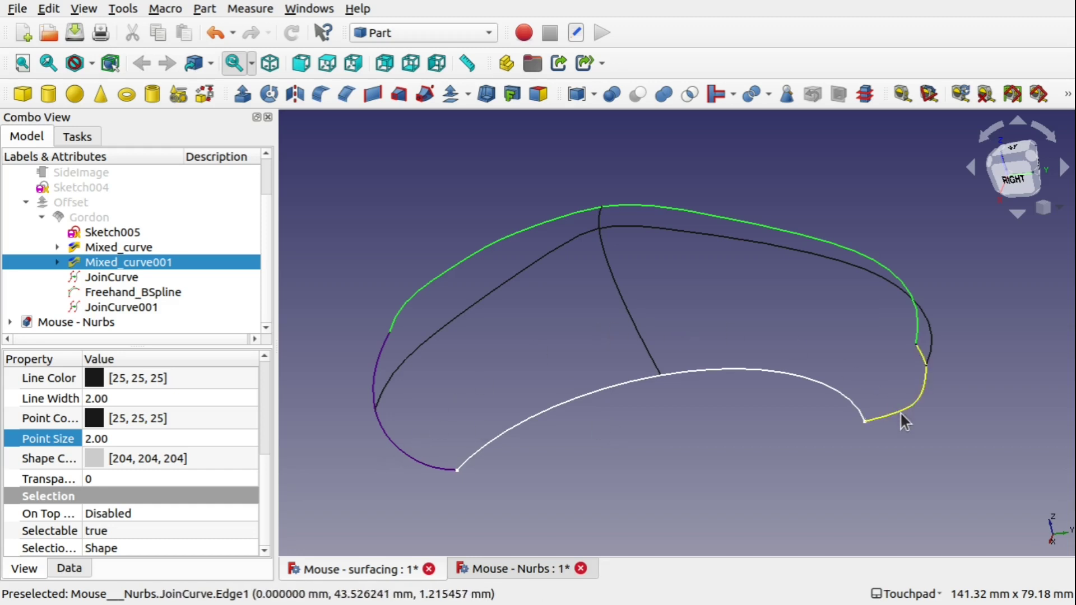
pyautogui.click(389, 443)
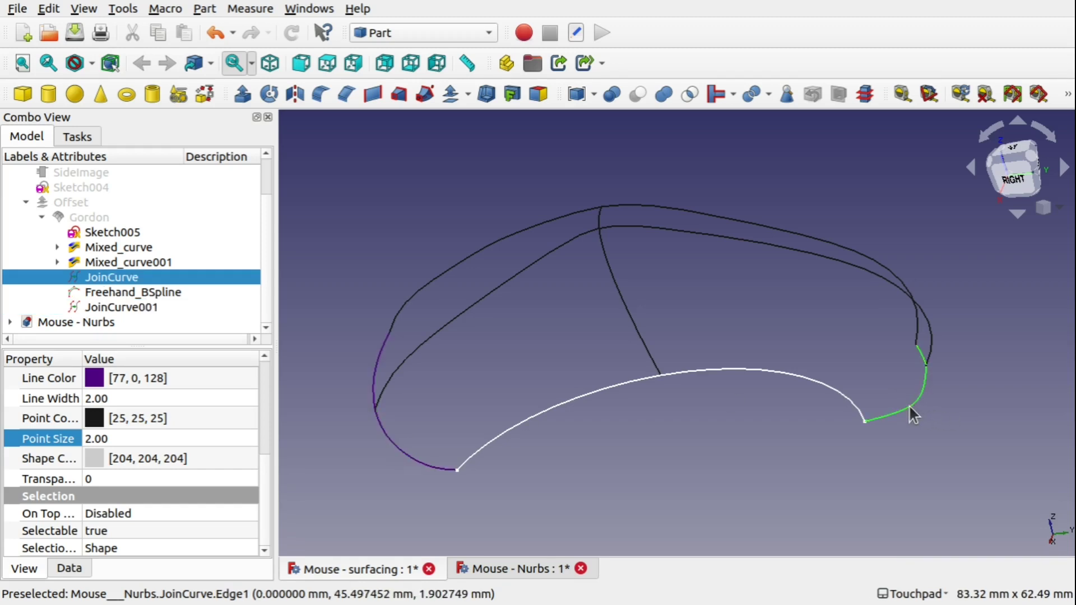
# Step: Switch to the Mouse - Nurbs document and inspect the data properties of JoinCurve001 under the Gordon surface
pyautogui.click(507, 572)
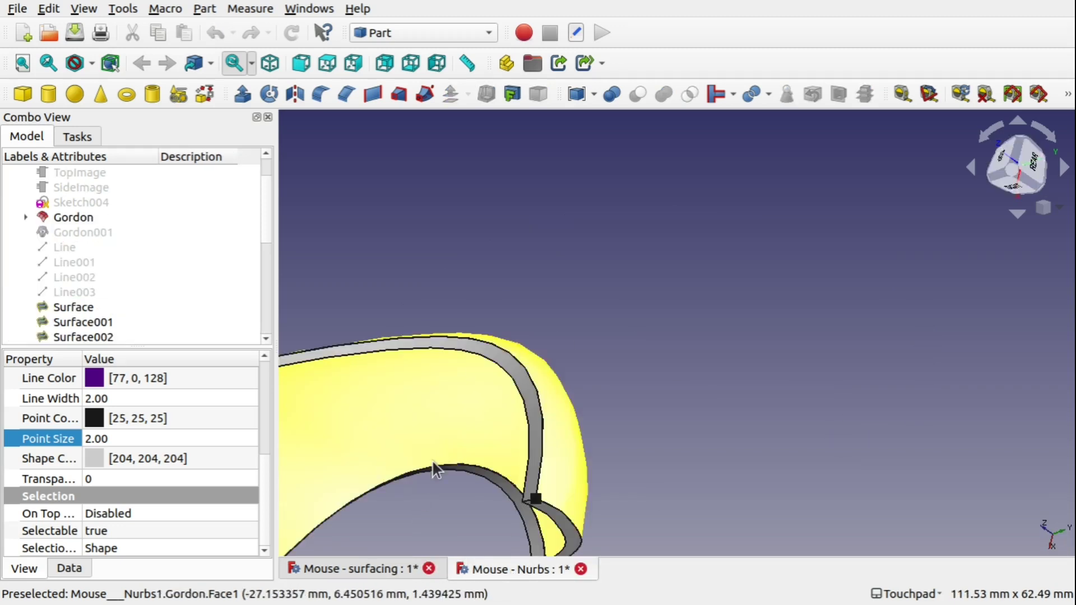
pyautogui.scroll(-5, 431, 460)
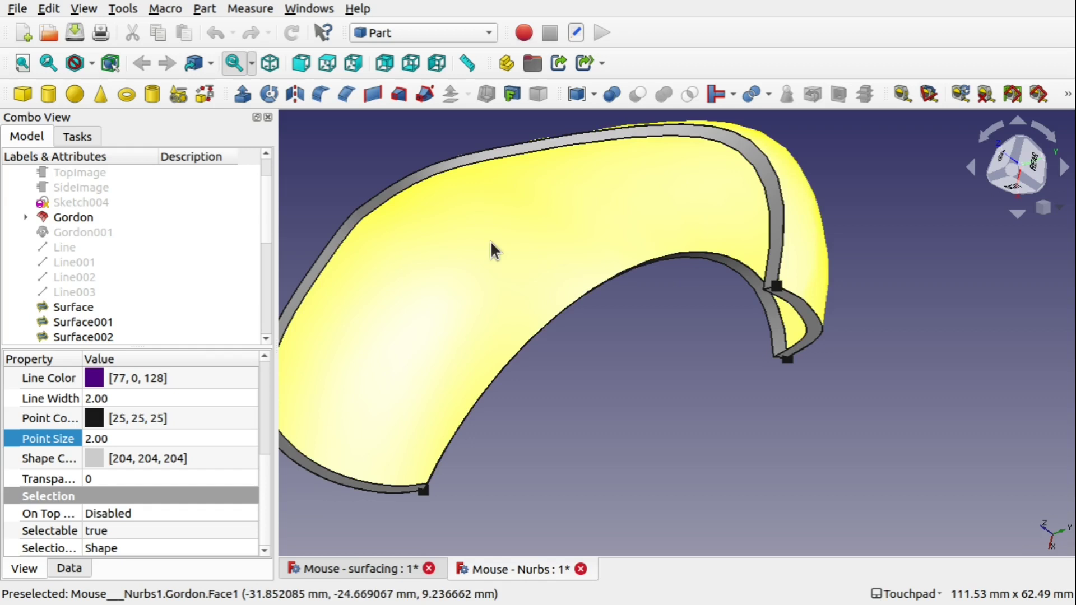
pyautogui.click(26, 218)
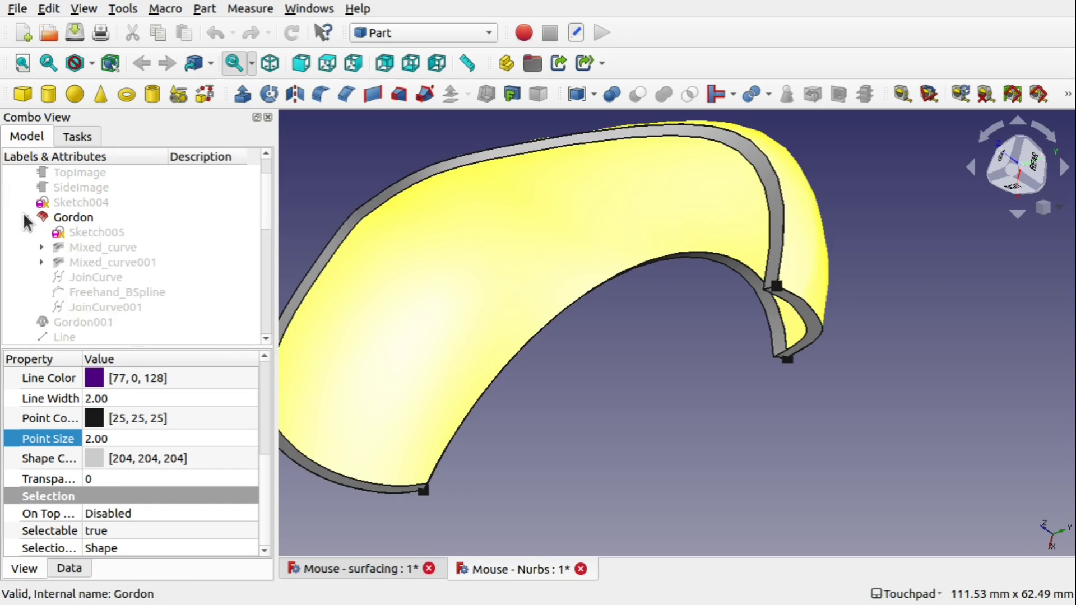
pyautogui.click(103, 303)
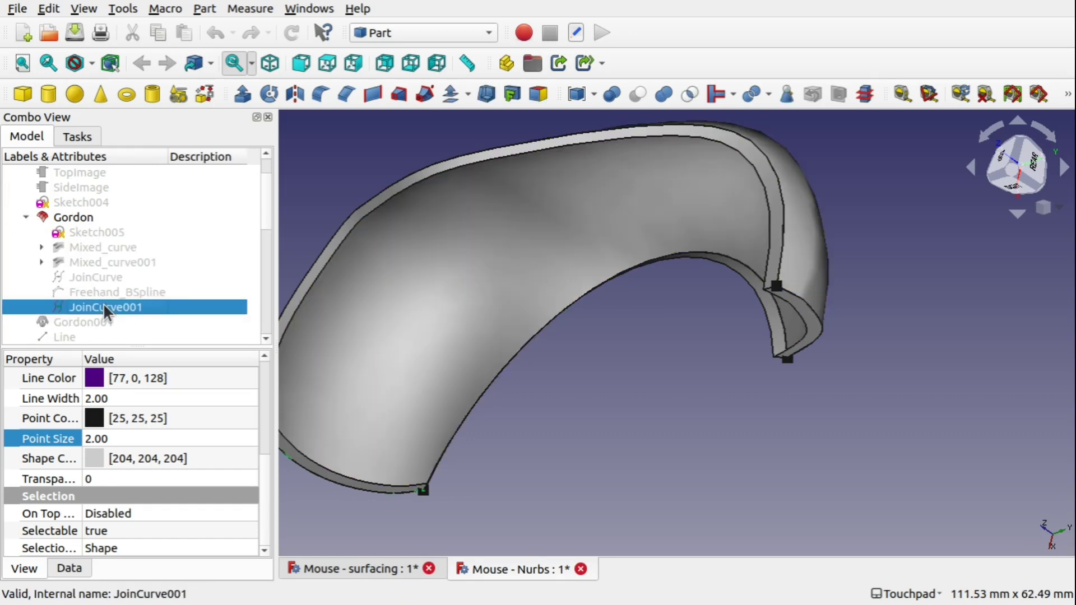
pyautogui.click(66, 568)
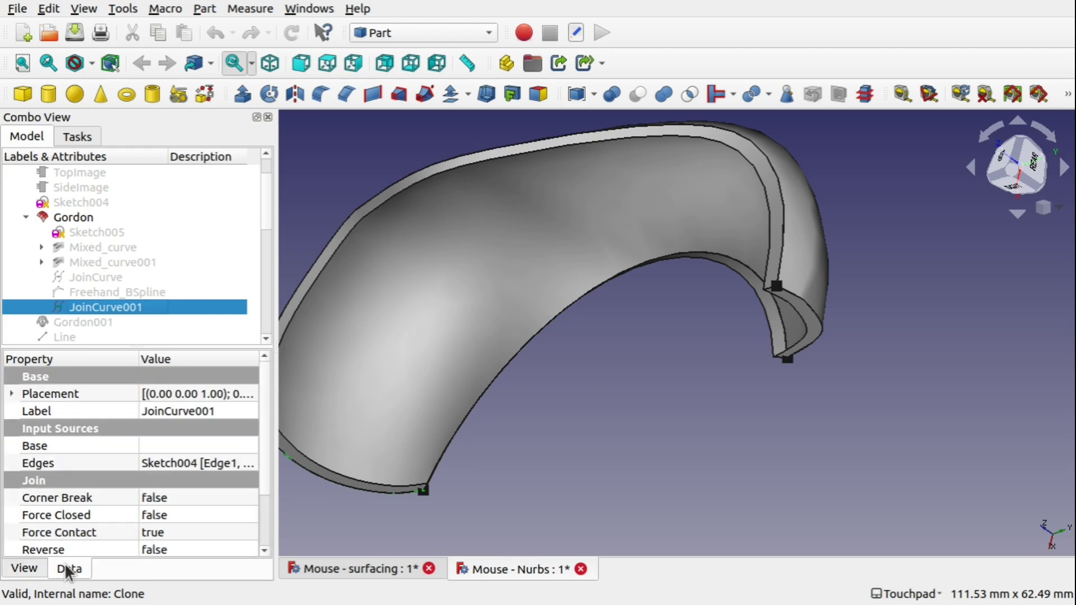
pyautogui.scroll(-2, 264, 504)
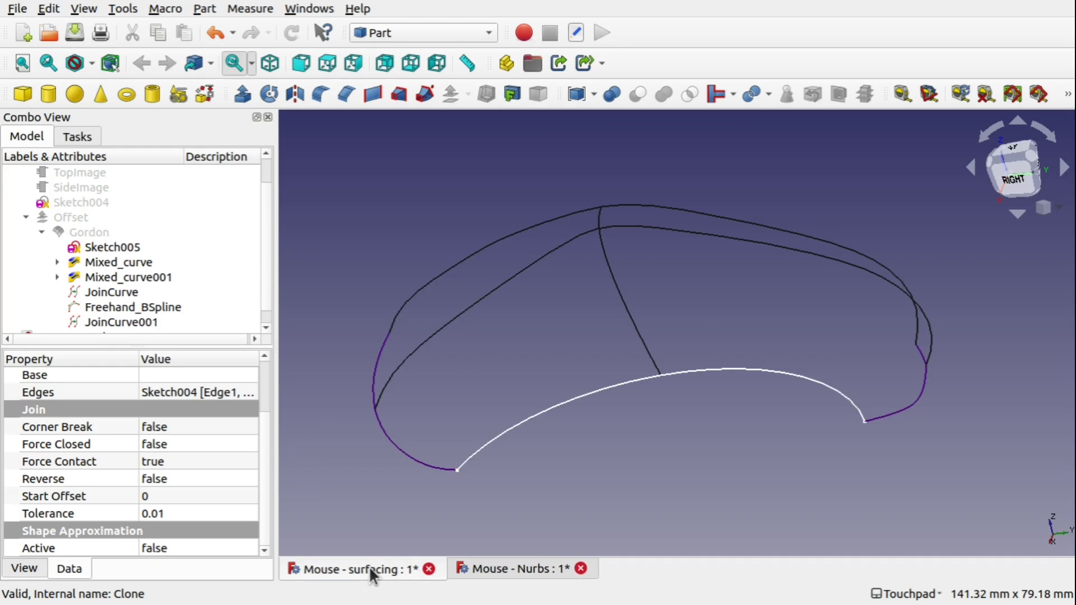
# Step: Return to the Mouse - surfacing document and examine the shape approximation settings of JoinCurve001, including continuity and degrees
pyautogui.click(413, 456)
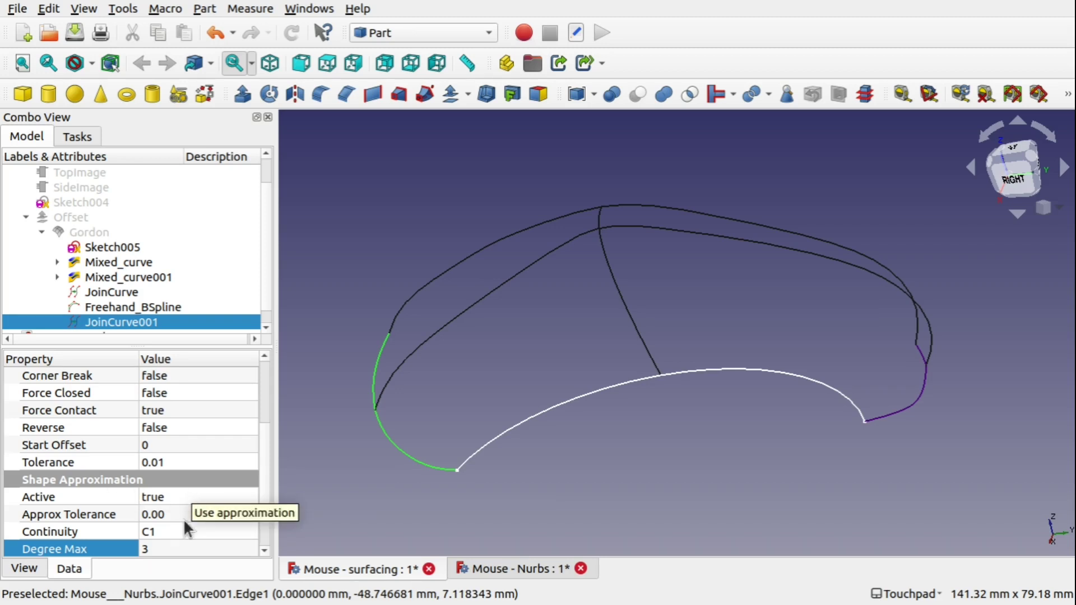
pyautogui.scroll(-1, 266, 523)
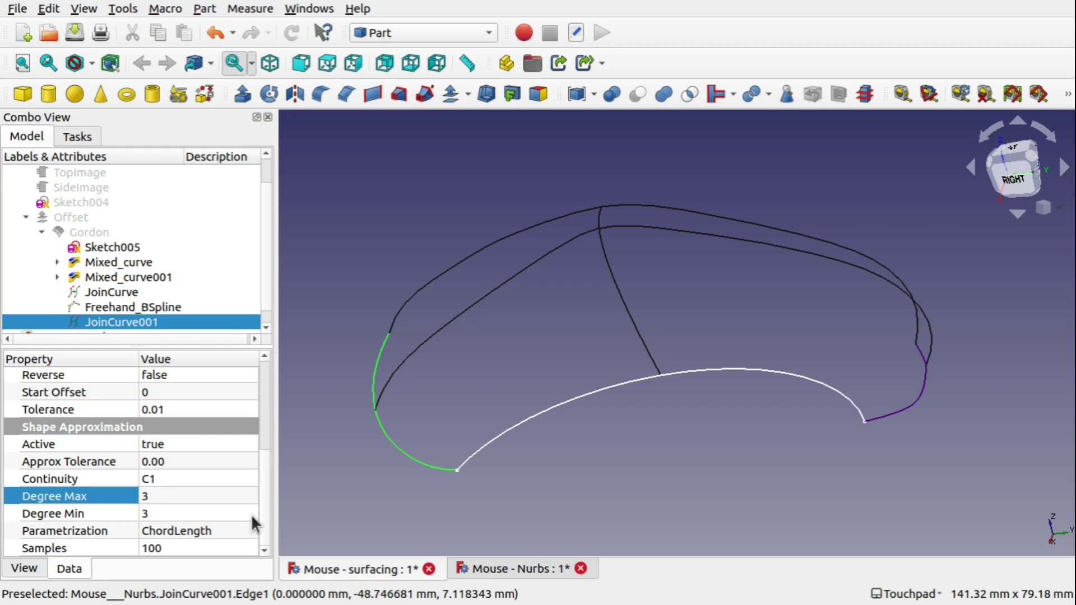
pyautogui.click(166, 483)
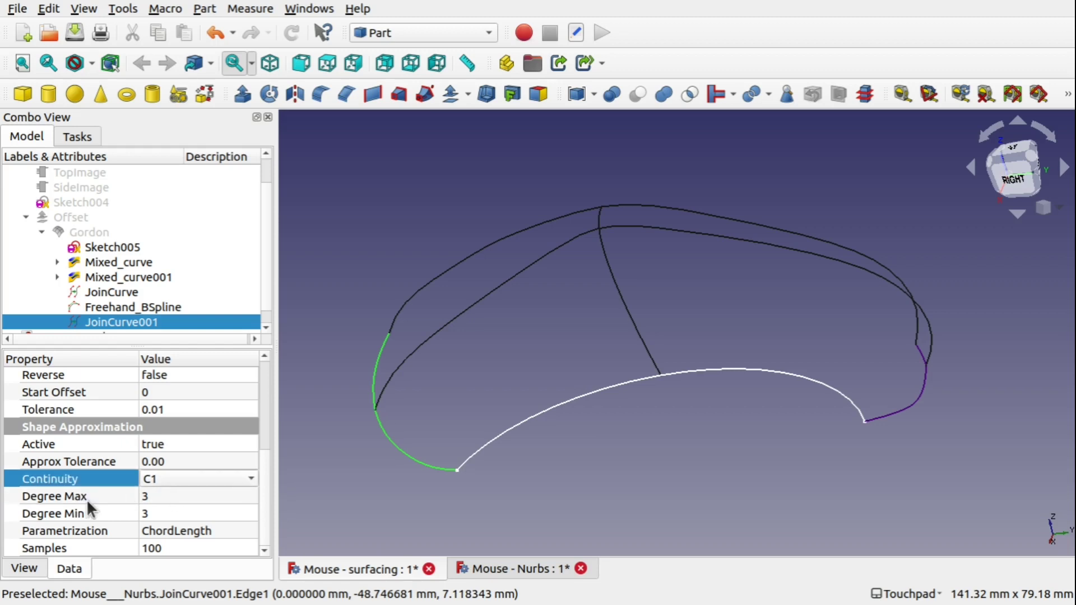
pyautogui.click(176, 516)
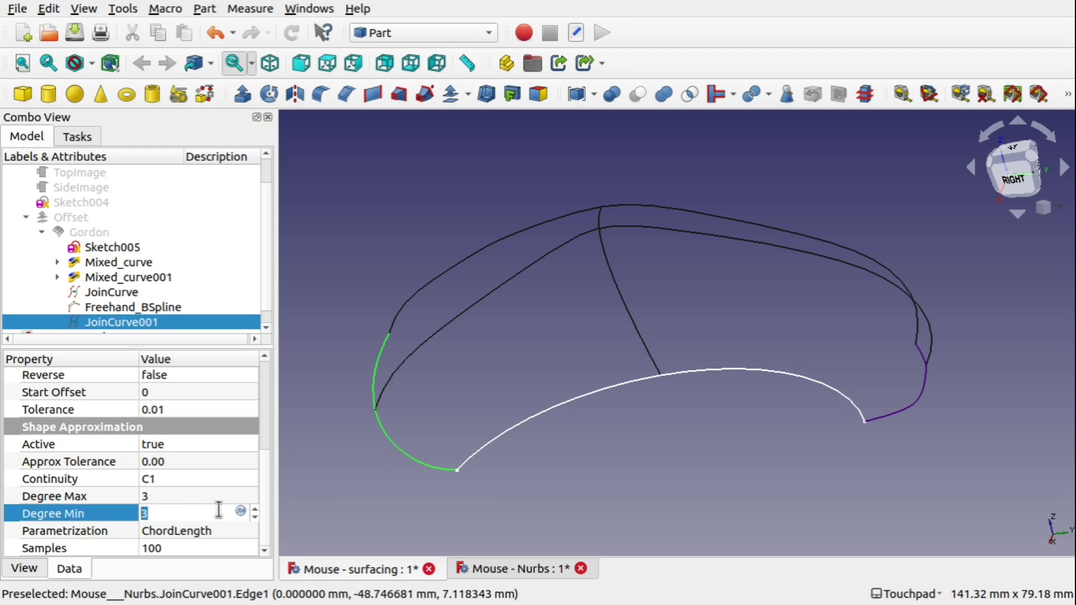
# Step: Set the approximation continuity of JoinCurve001 to G1 and show the Offset shell again
pyautogui.click(172, 483)
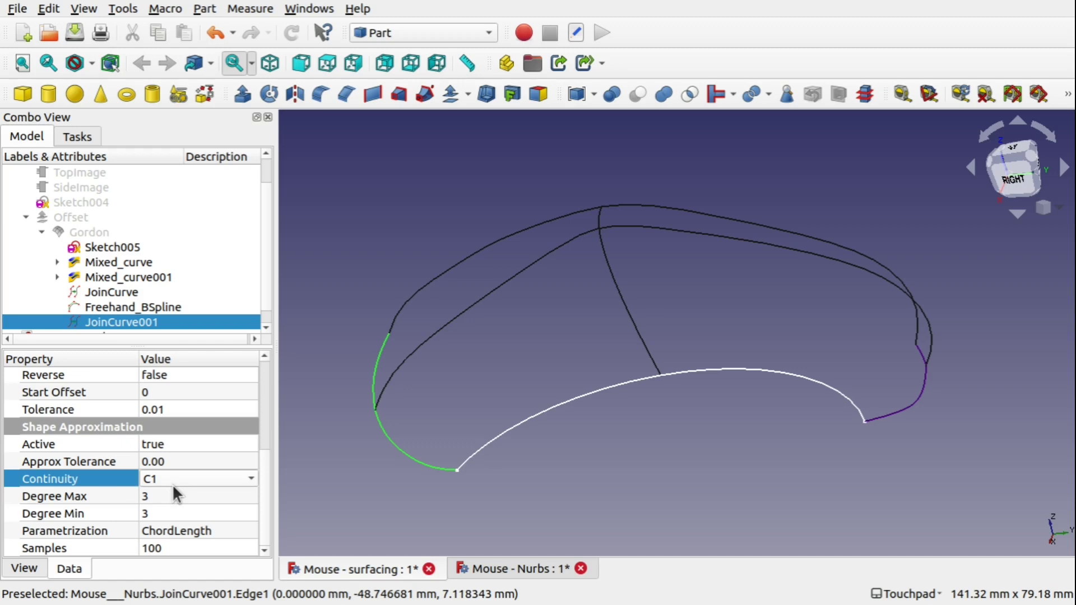
pyautogui.click(172, 483)
pyautogui.click(172, 493)
pyautogui.click(73, 218)
pyautogui.press('space')
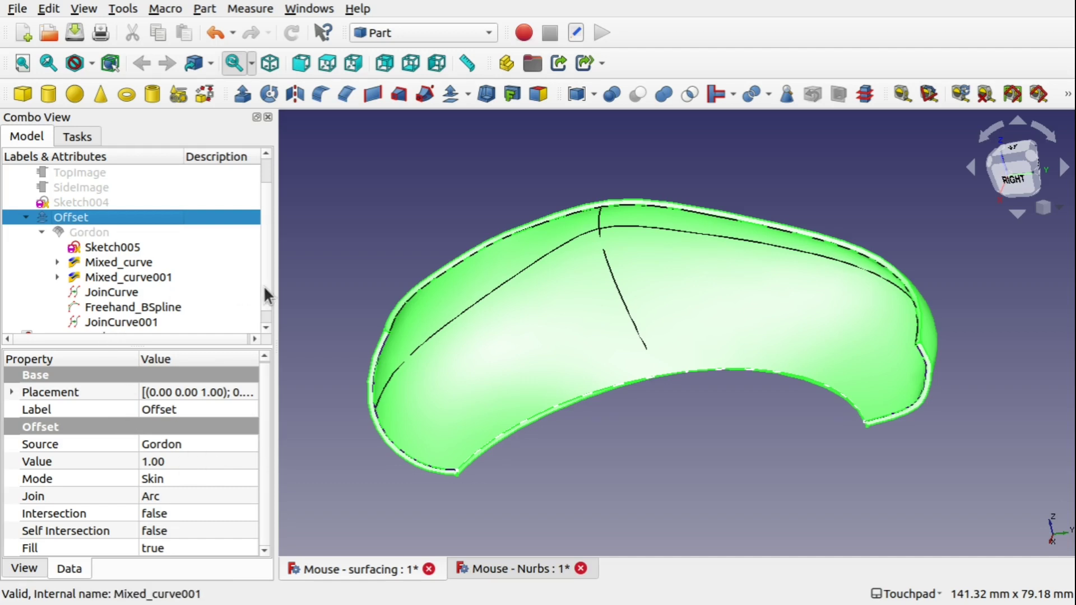
# Step: Set the approximation continuity of JoinCurve001 to C0 and review its remaining approximation properties
pyautogui.scroll(-1, 263, 285)
pyautogui.click(140, 307)
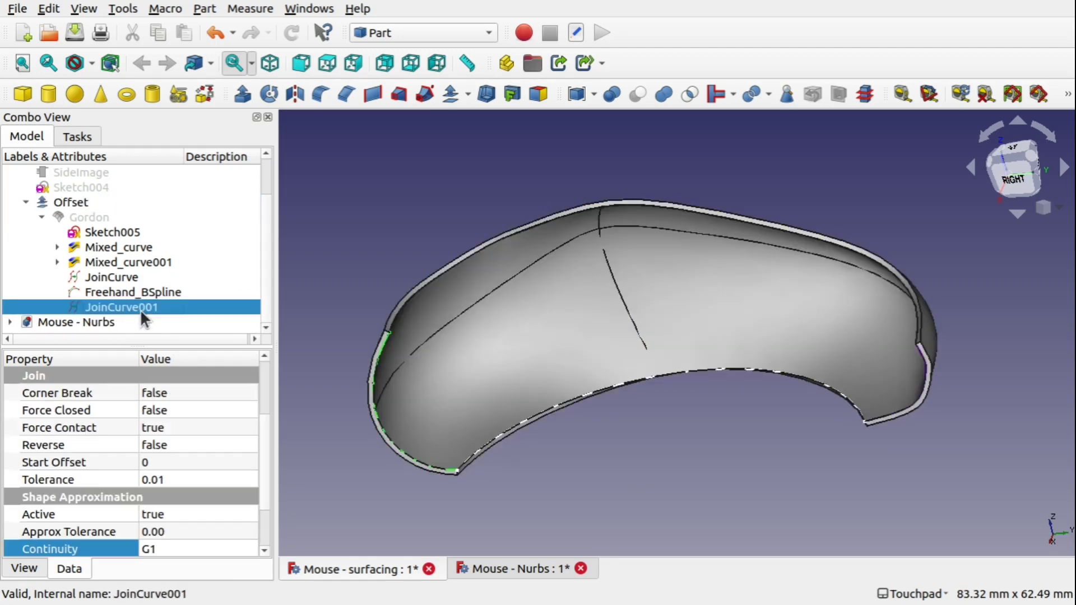
pyautogui.click(230, 547)
pyautogui.click(229, 548)
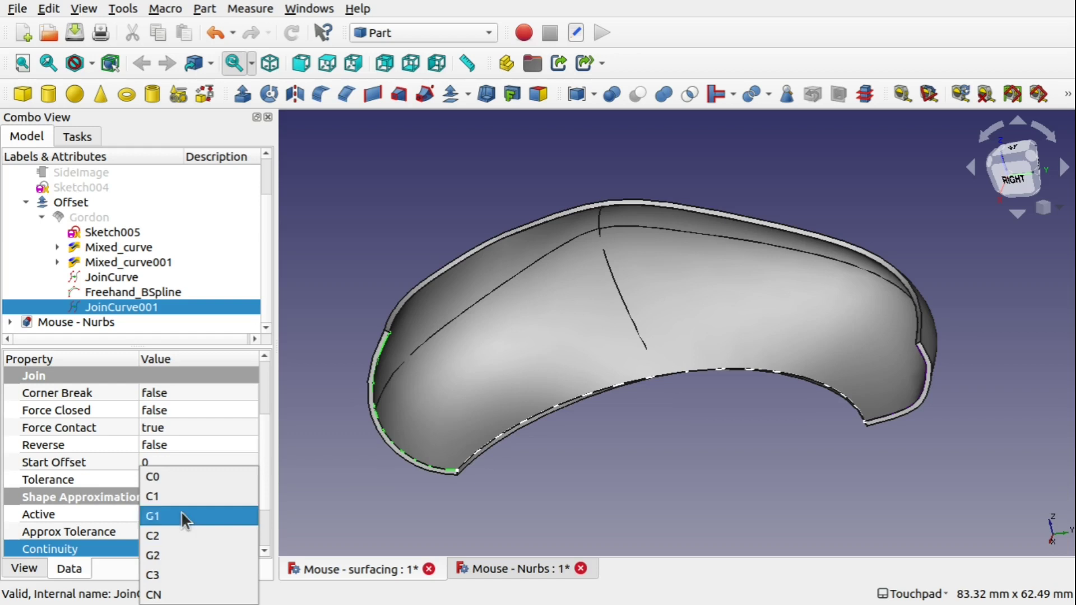
pyautogui.click(183, 474)
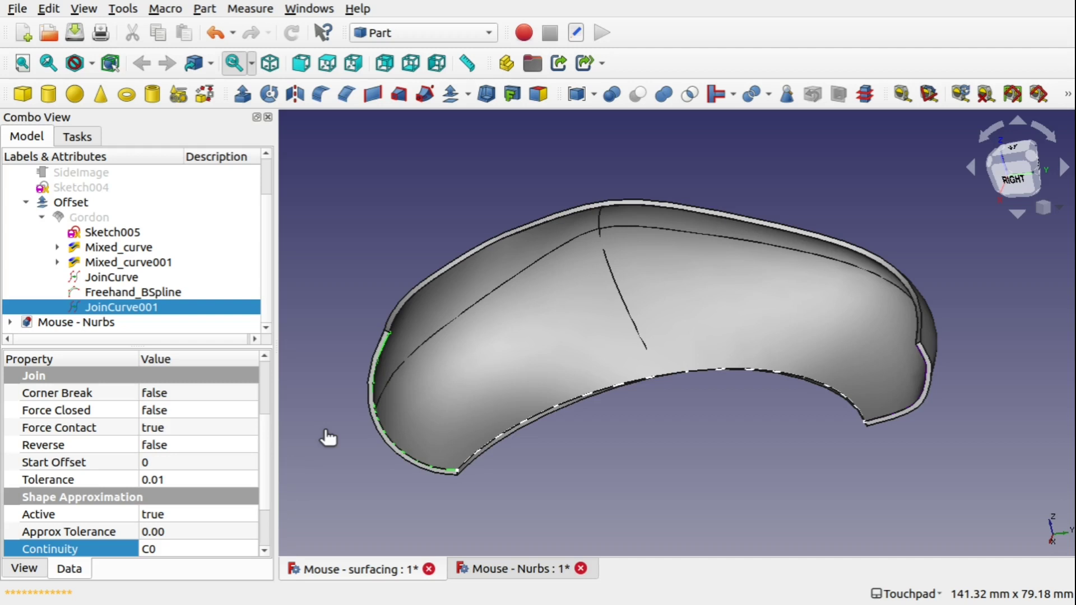
pyautogui.scroll(-3, 259, 493)
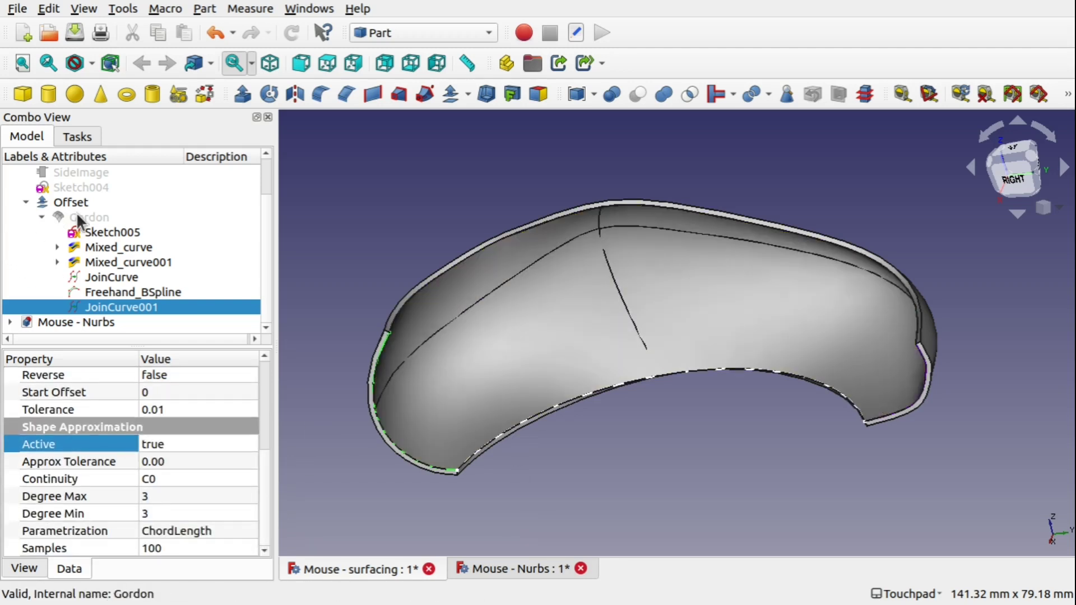
# Step: In the Mouse - Nurbs document, try a 1.00 mm 3D offset of the Gordon surface with Skin mode and Arc join type, and cancel it
pyautogui.click(503, 566)
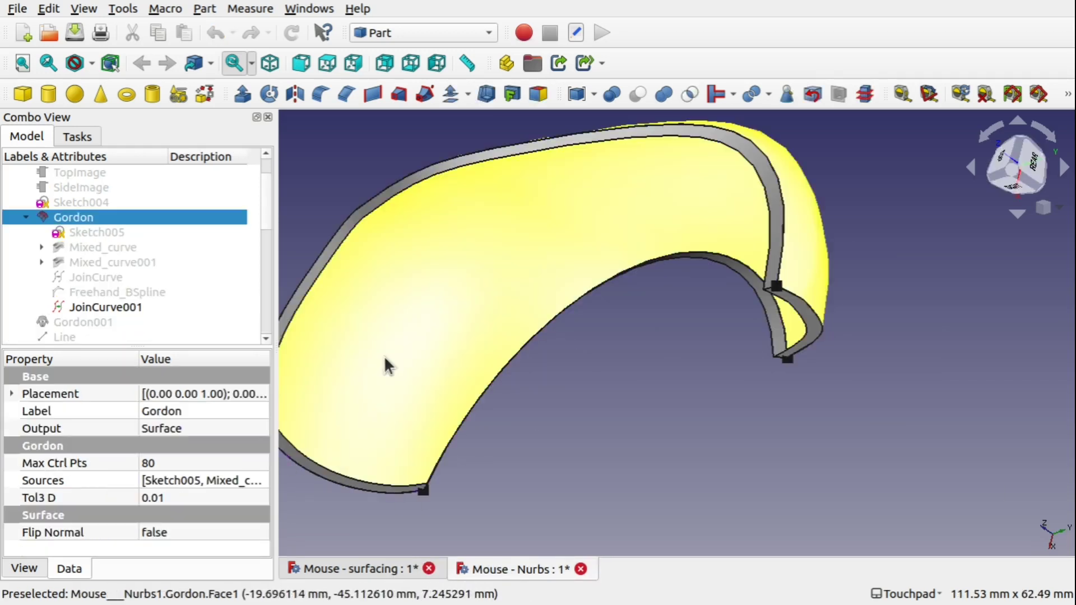
pyautogui.click(384, 355)
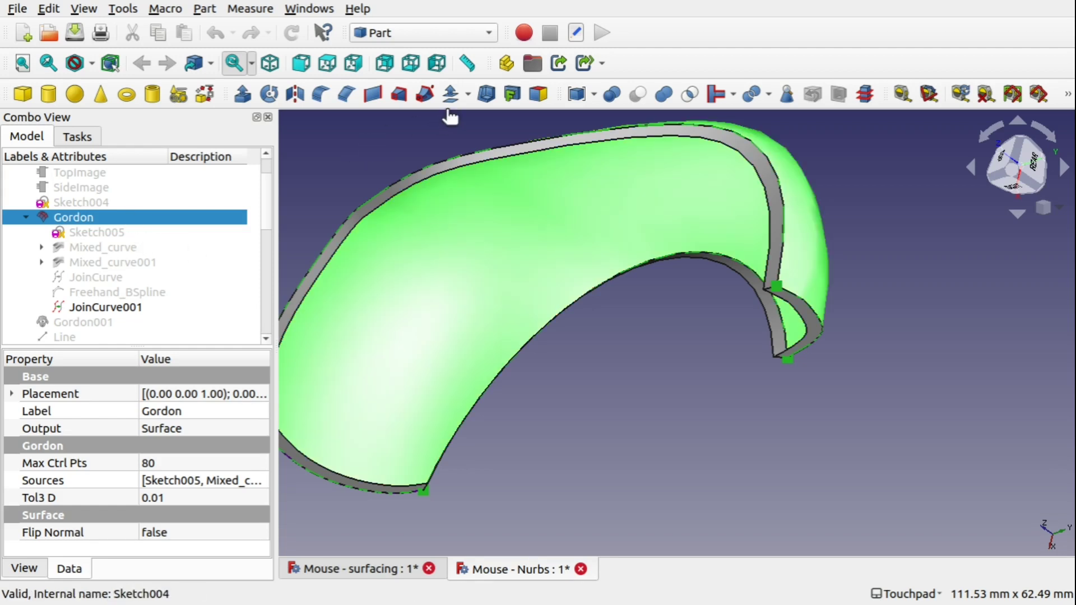
pyautogui.click(449, 104)
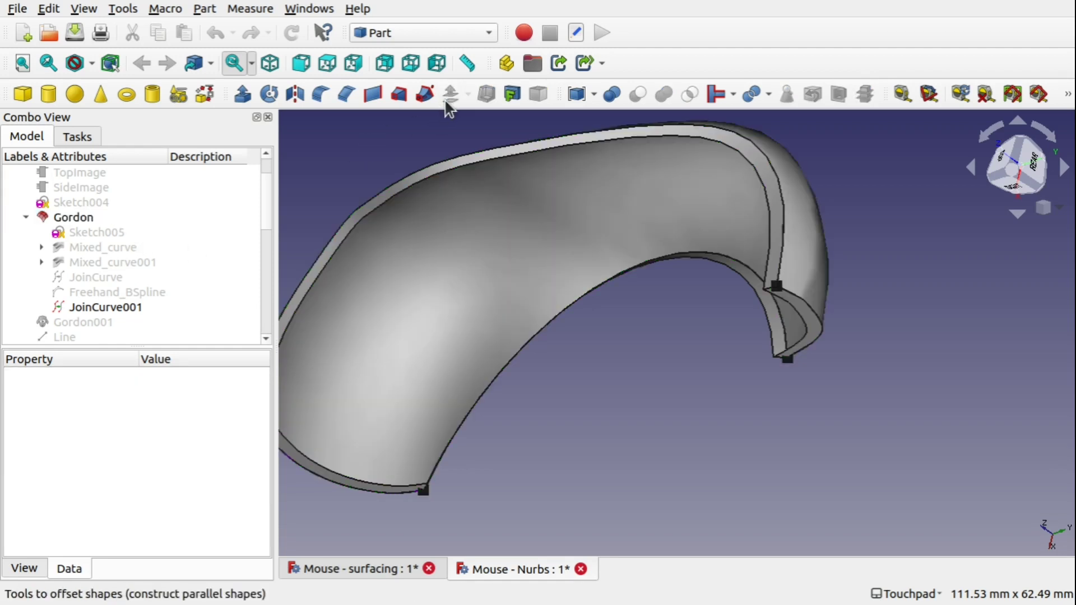
pyautogui.click(66, 138)
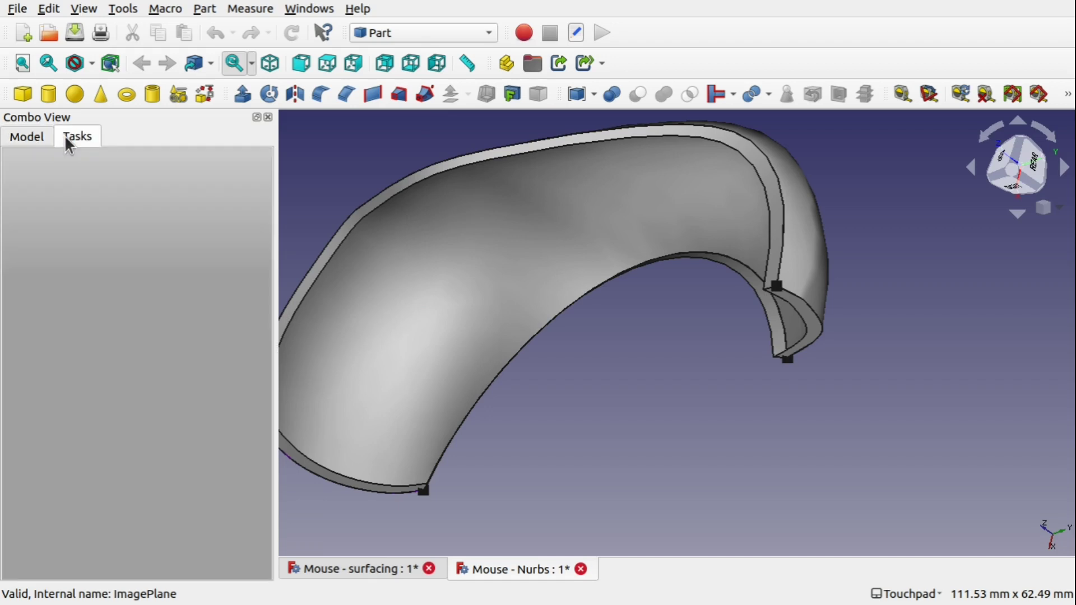
pyautogui.click(409, 270)
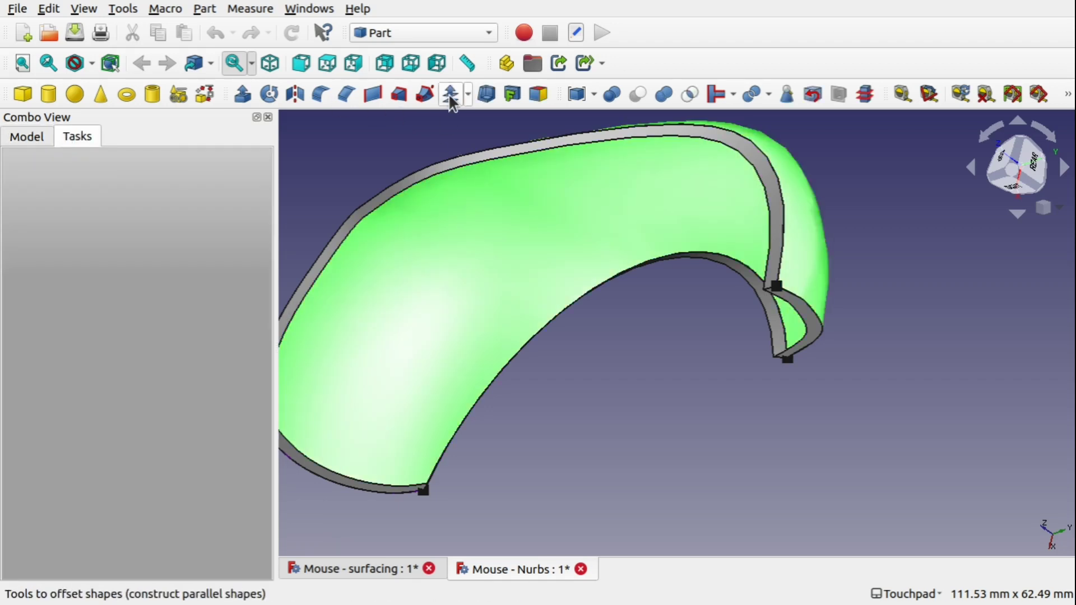
pyautogui.click(451, 96)
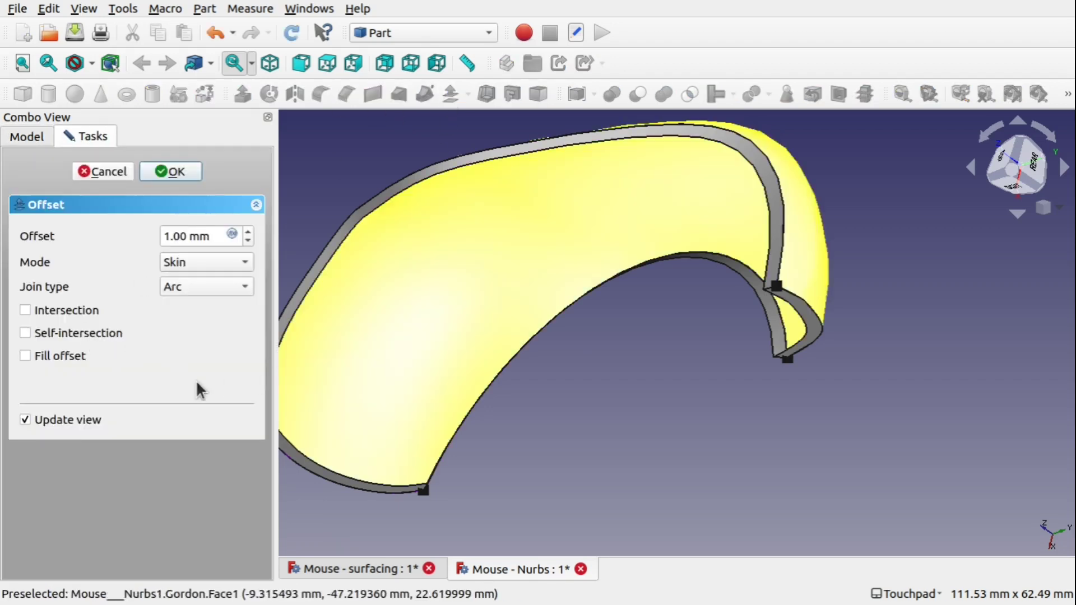
pyautogui.click(180, 171)
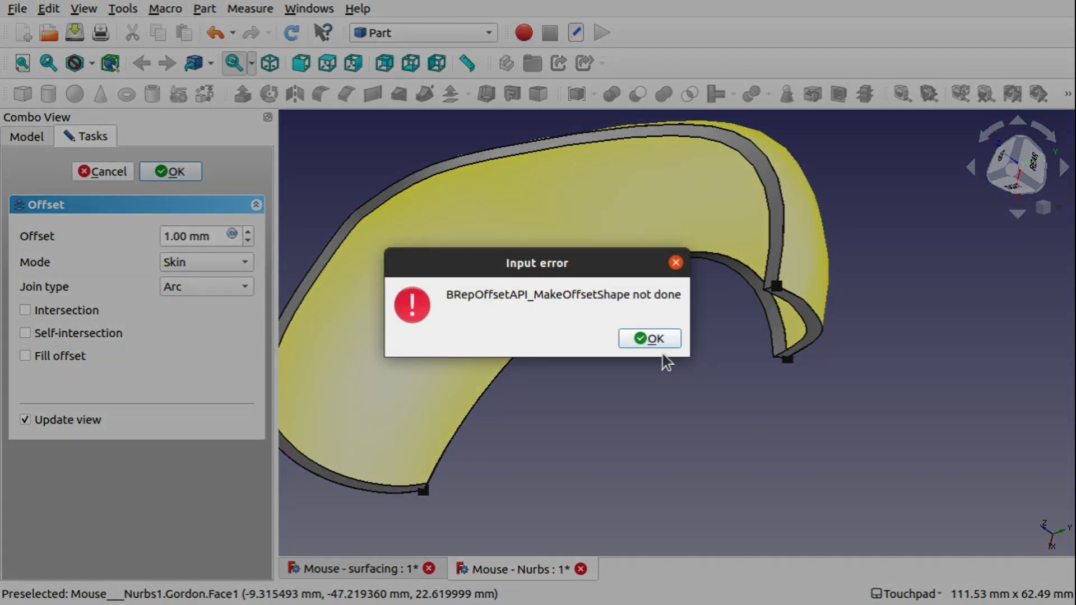
pyautogui.click(651, 339)
pyautogui.click(97, 171)
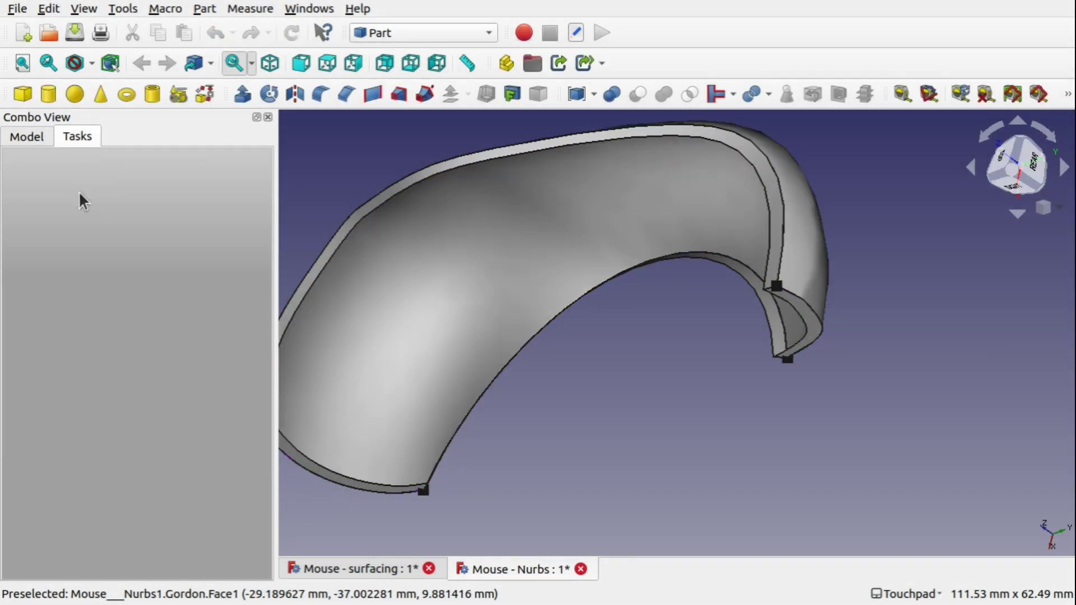
pyautogui.click(26, 136)
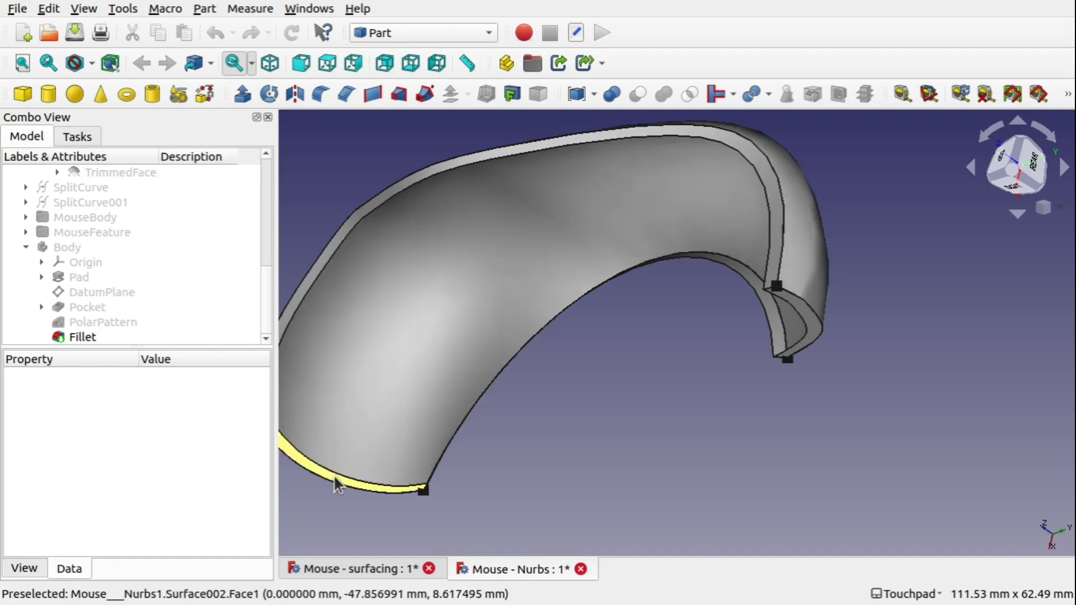
# Step: Hide the four filled rim surfaces Surface002, Surface001, Surface and Surface003, leaving the Gordon surface shown
pyautogui.click(336, 476)
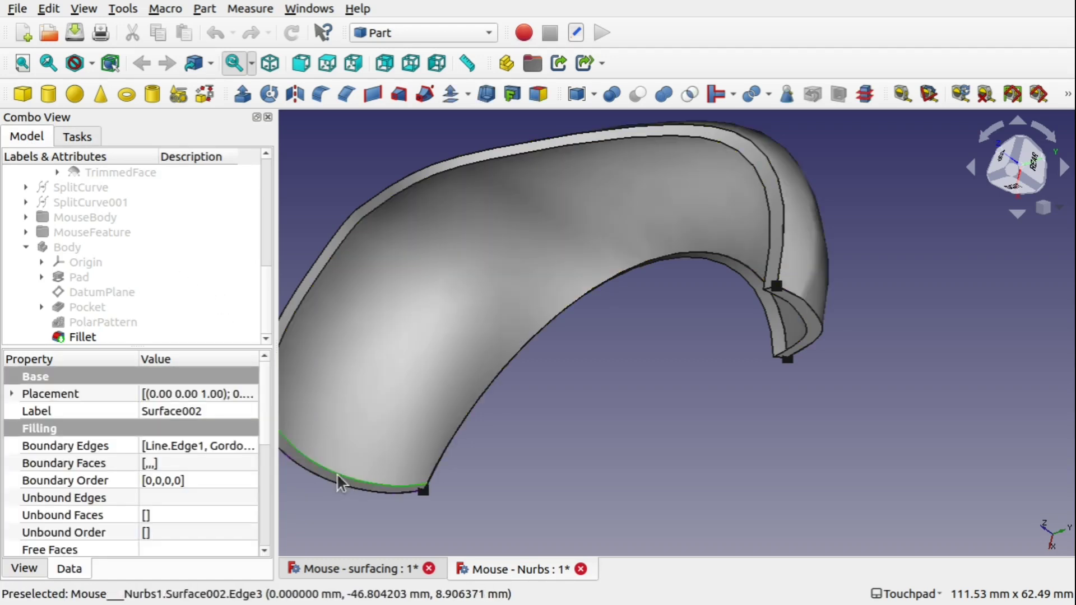
pyautogui.press('alt')
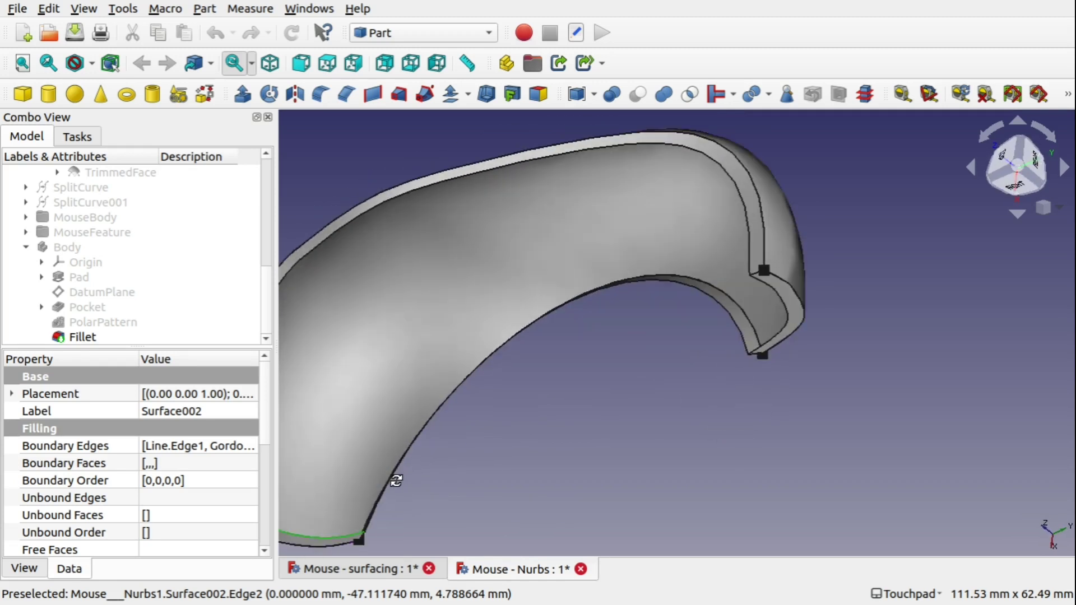
pyautogui.press('alt')
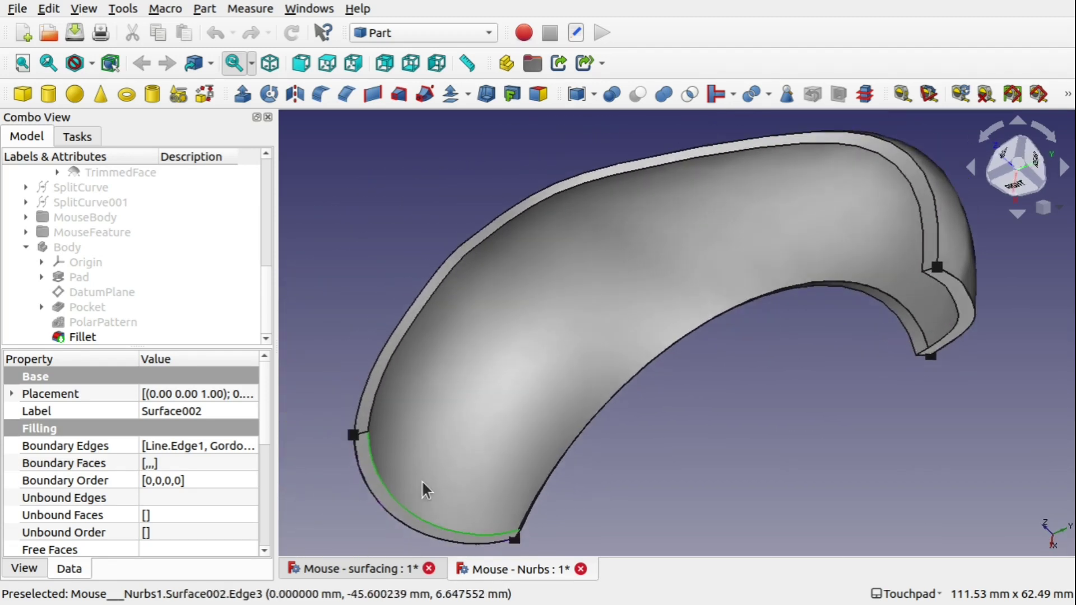
pyautogui.press('alt')
pyautogui.click(372, 469)
pyautogui.click(373, 469)
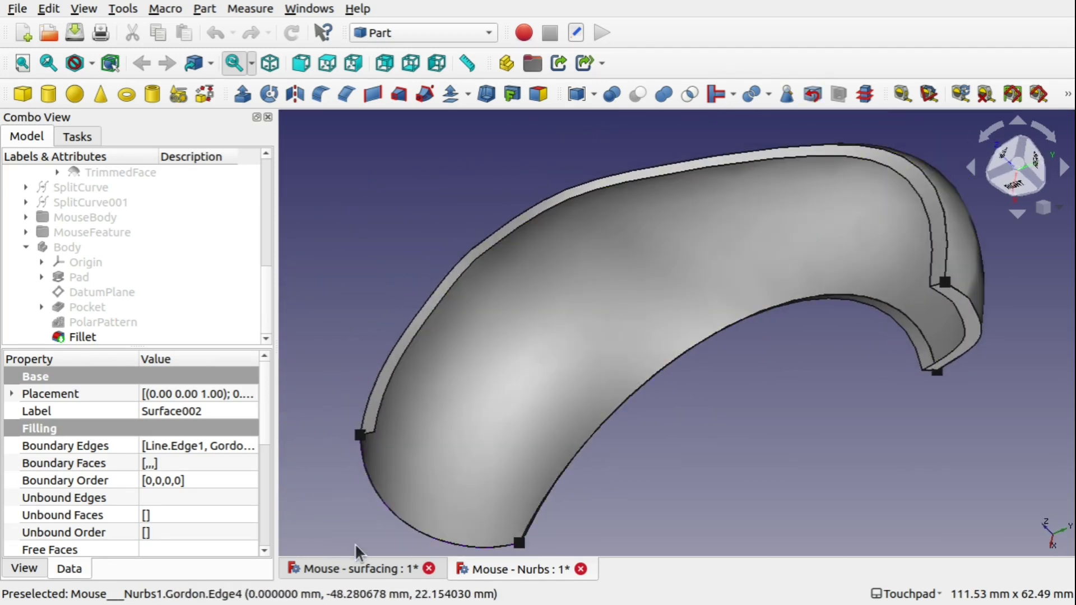
pyautogui.click(374, 393)
pyautogui.press('space')
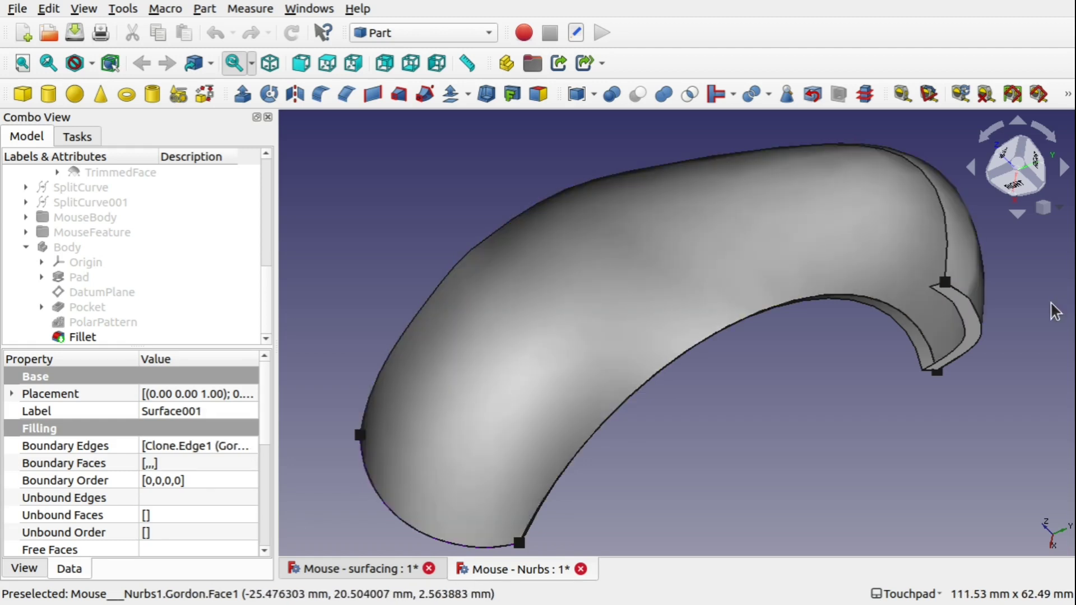
pyautogui.click(976, 328)
pyautogui.press('space')
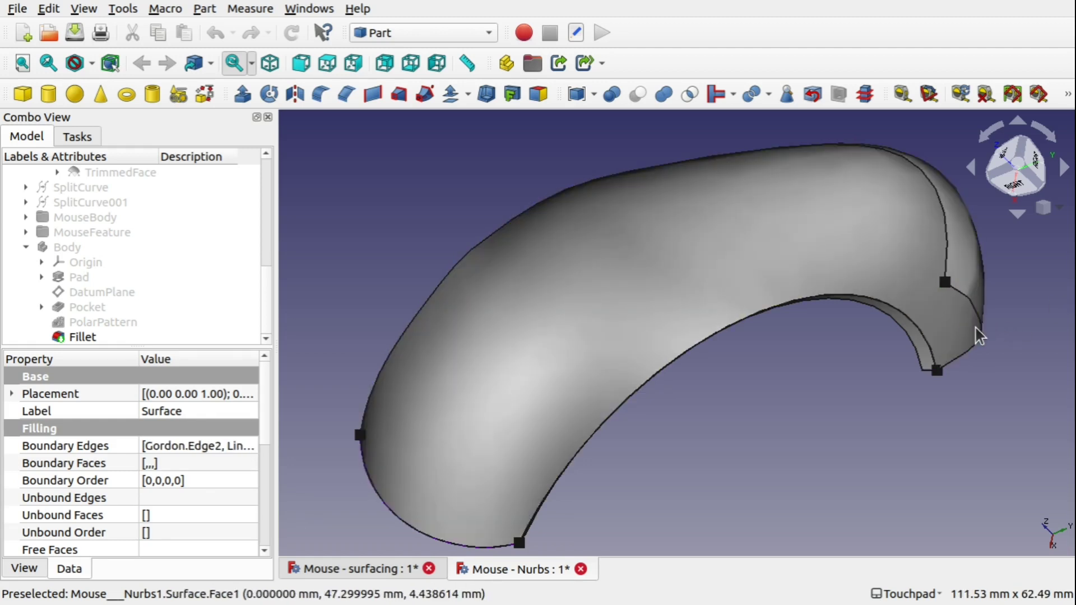
pyautogui.click(923, 357)
pyautogui.press('space')
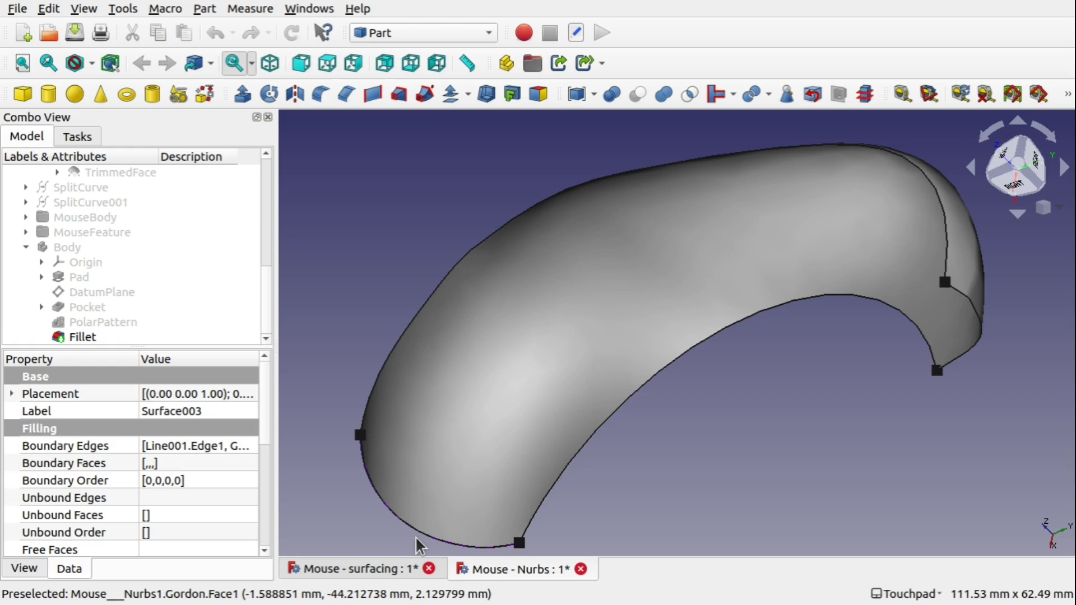
# Step: Activate shape approximation for JoinCurve001 under the Gordon surface and review its approximation settings
pyautogui.click(427, 541)
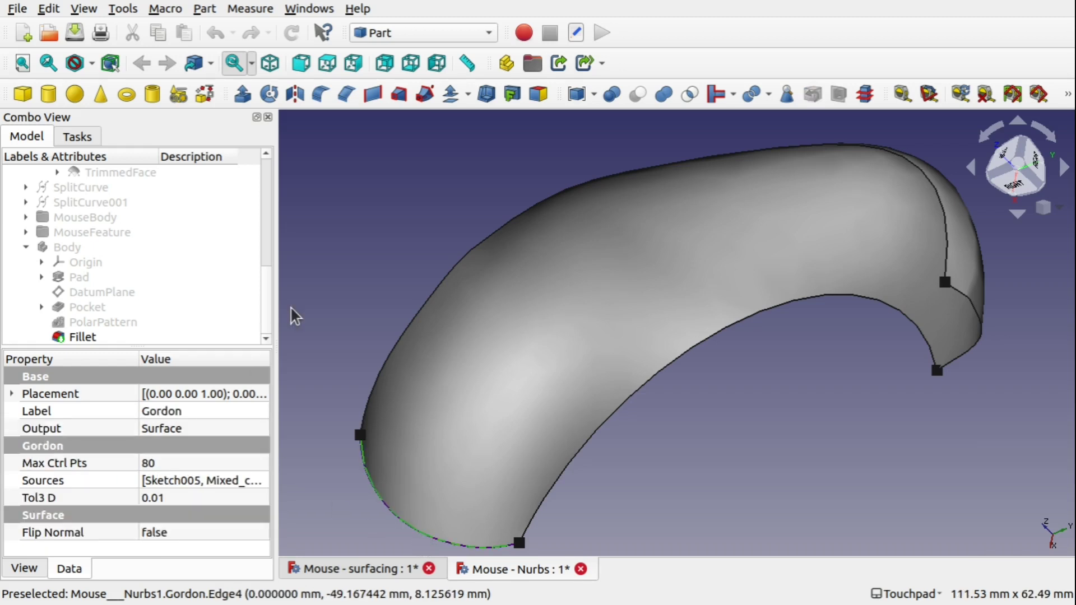
pyautogui.moveTo(265, 293); pyautogui.dragTo(268, 199)
pyautogui.click(26, 232)
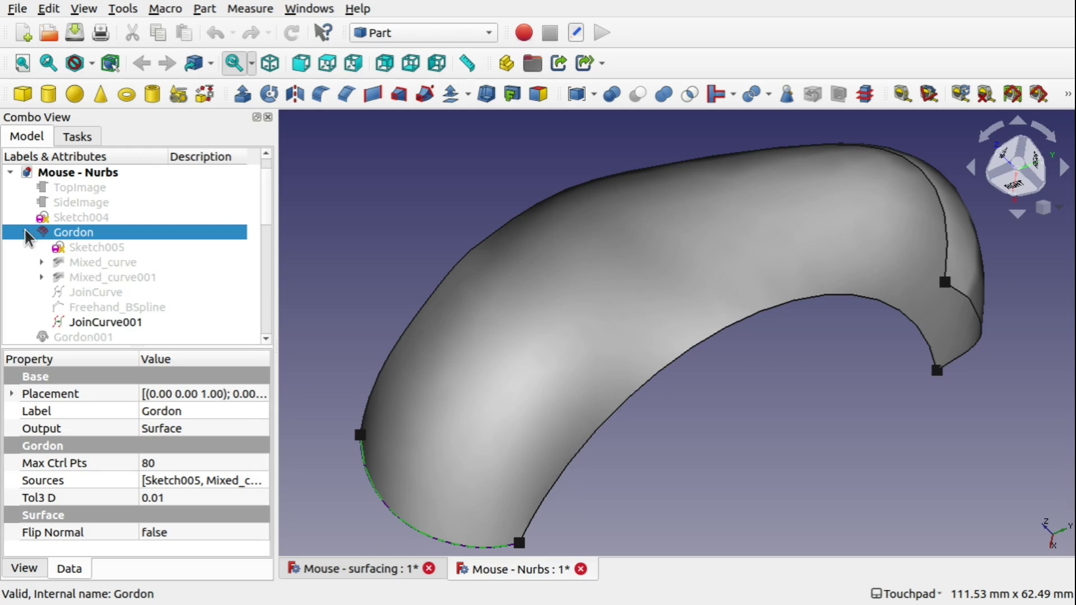
pyautogui.click(112, 323)
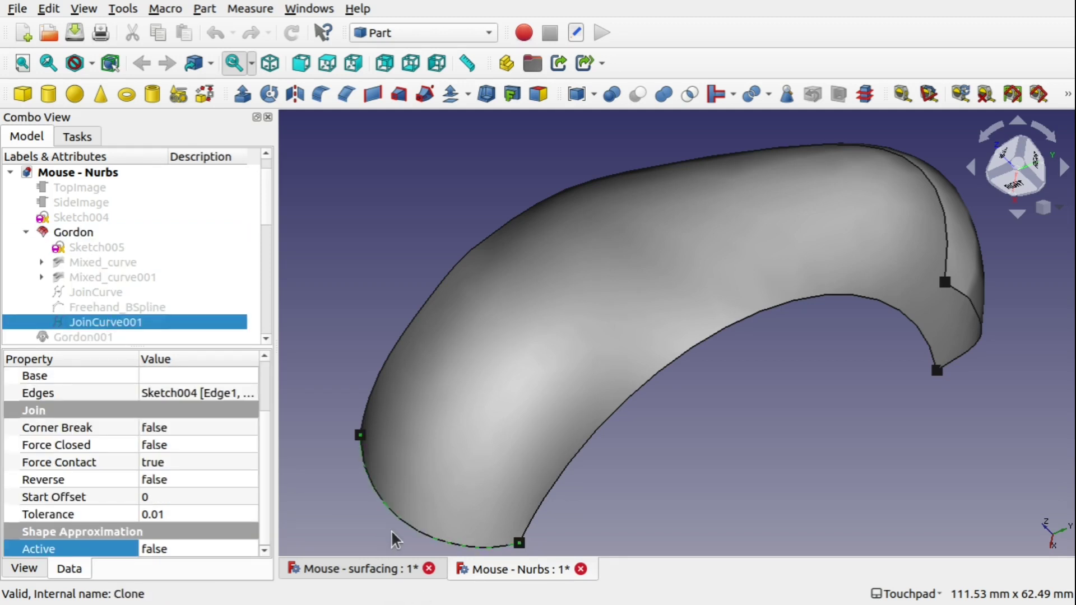
pyautogui.click(168, 550)
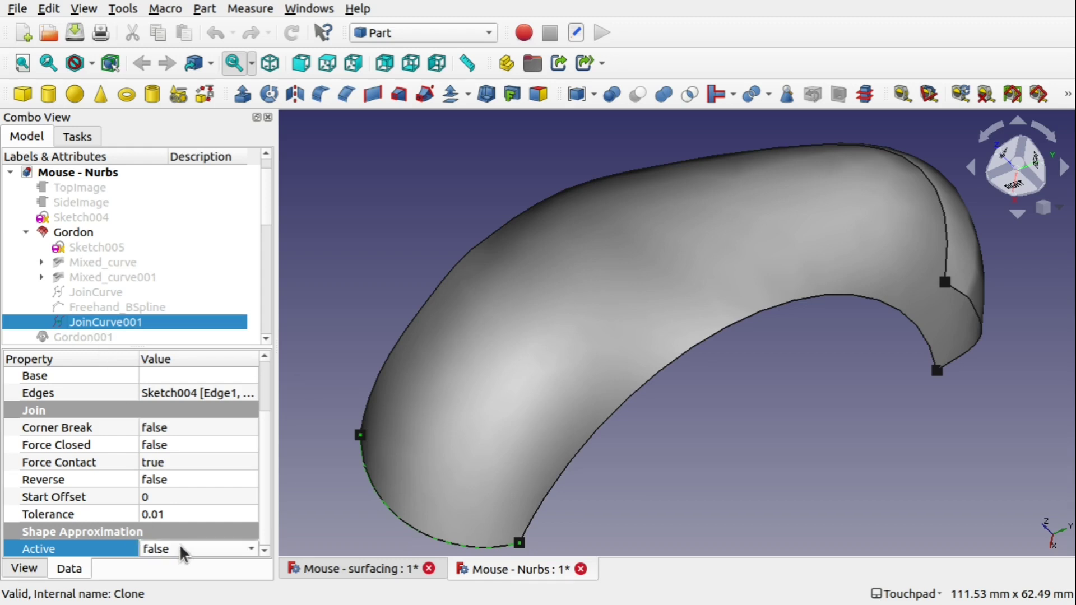
pyautogui.click(180, 553)
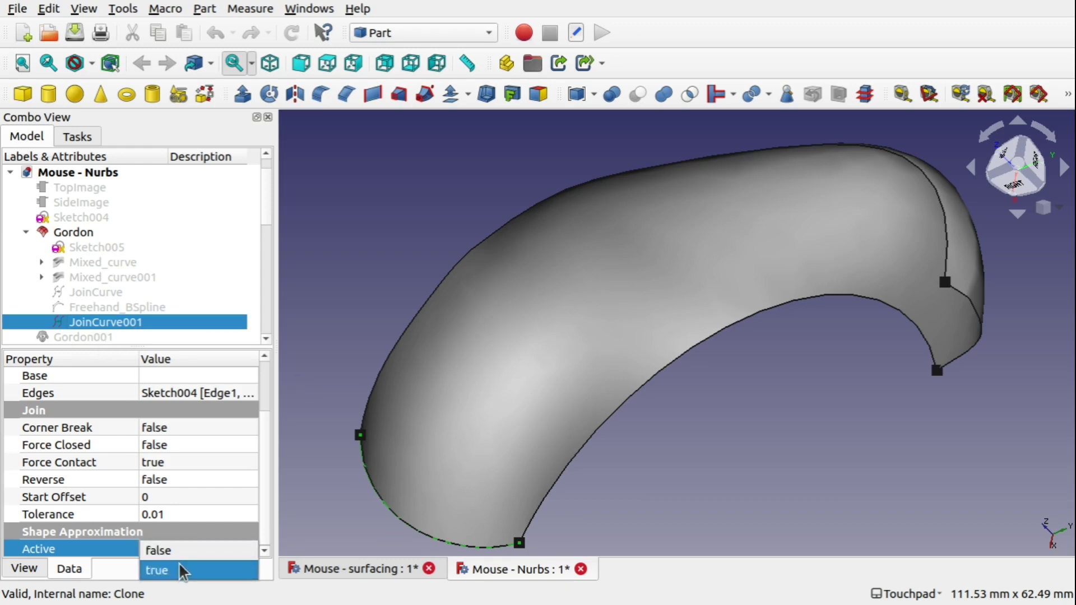
pyautogui.click(180, 571)
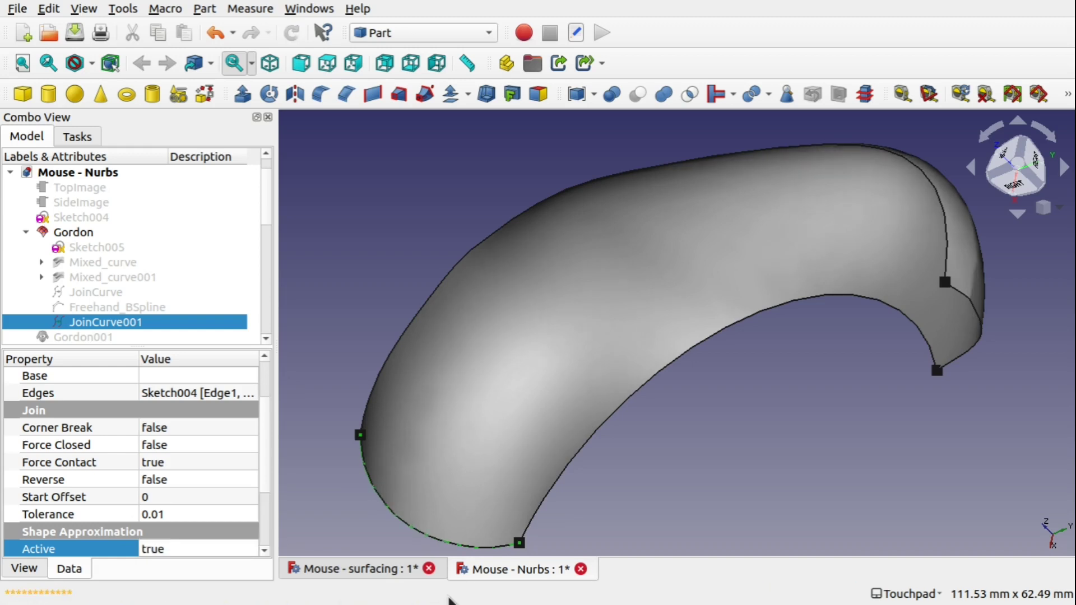
pyautogui.moveTo(263, 473); pyautogui.dragTo(267, 542)
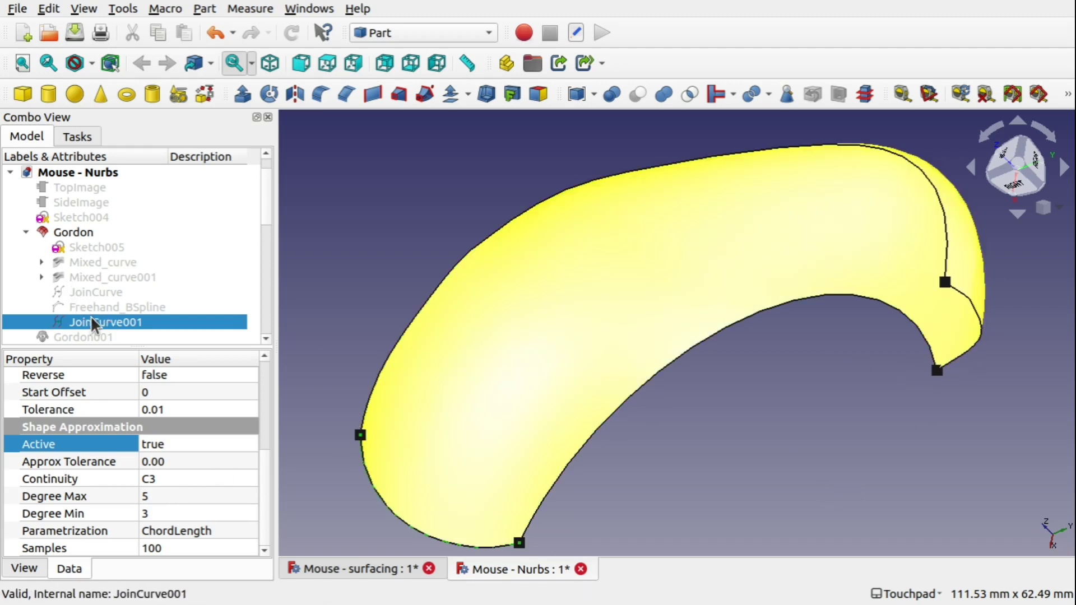
# Step: Activate shape approximation for JoinCurve under the Gordon surface and review its approximation settings
pyautogui.click(105, 292)
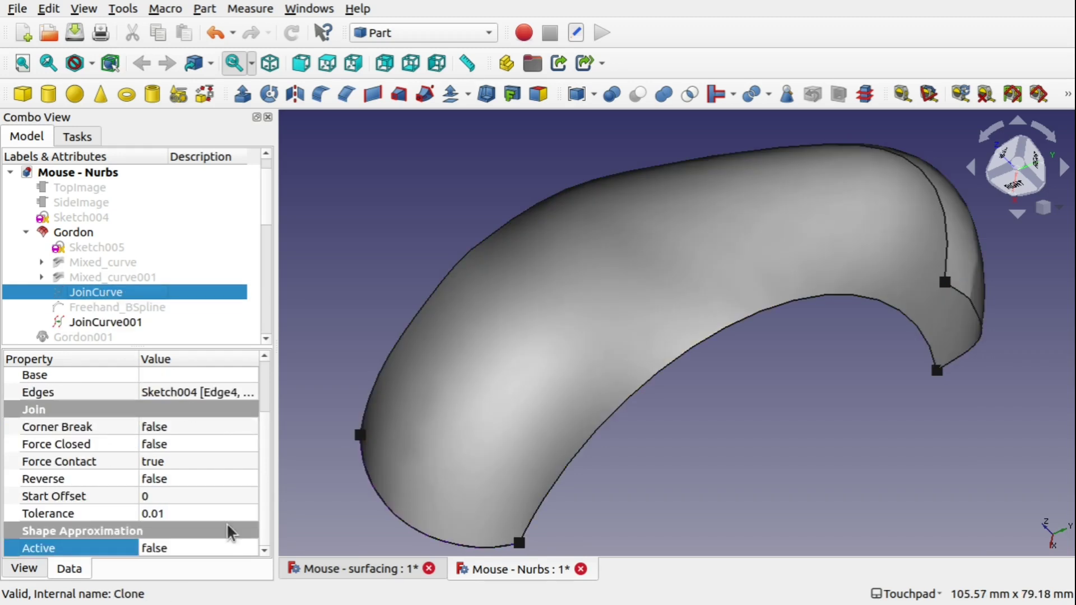
pyautogui.click(224, 550)
pyautogui.click(224, 549)
pyautogui.click(213, 563)
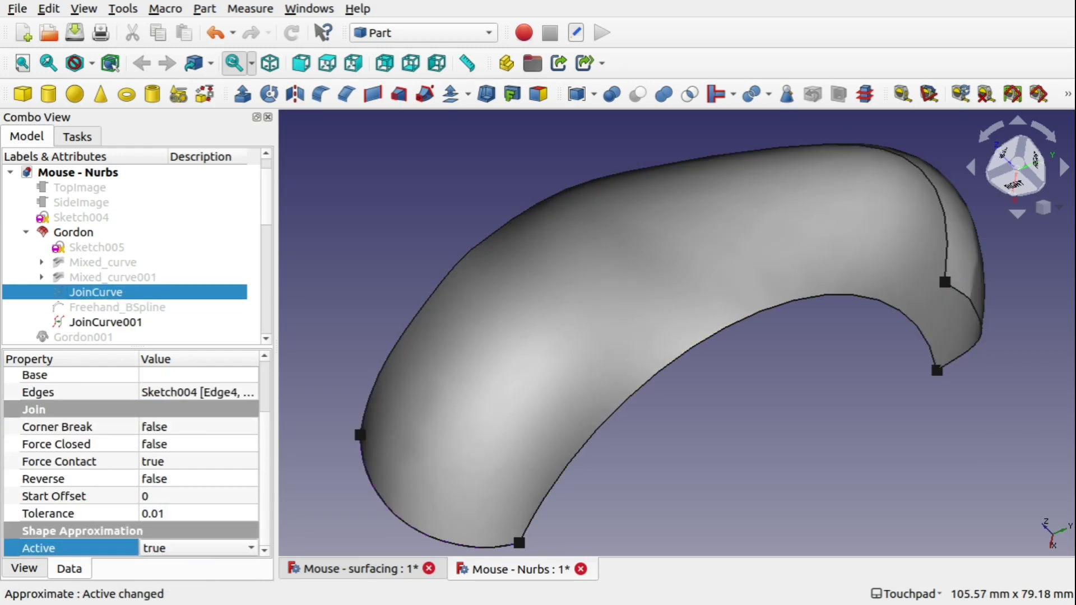
pyautogui.scroll(-2, 270, 537)
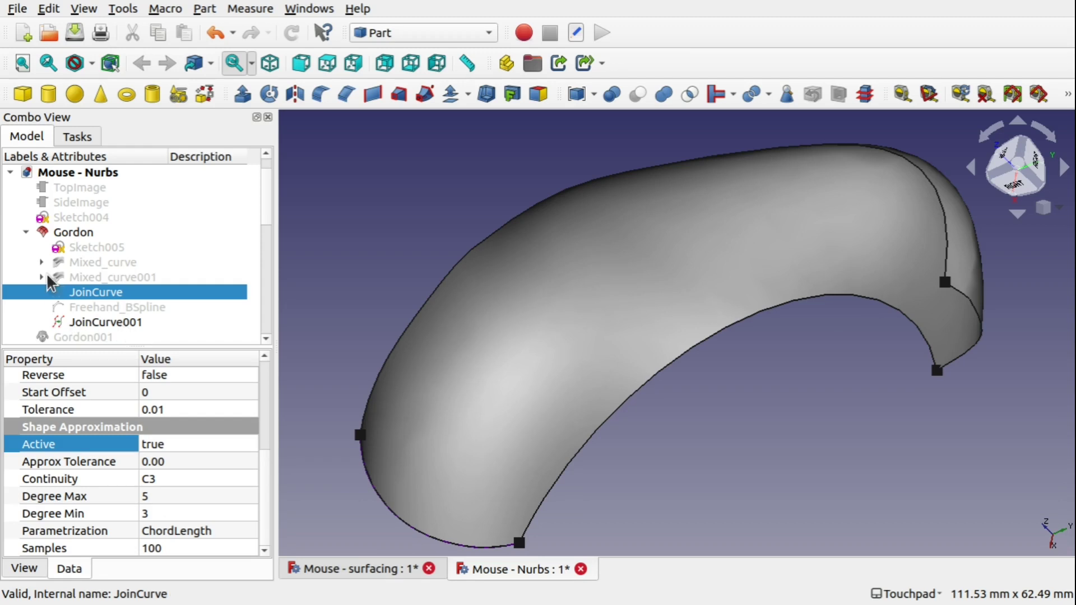
# Step: Create a 3D offset of the Gordon surface at 1.00 mm in Skin mode with Arc join type and Fill offset enabled
pyautogui.click(77, 235)
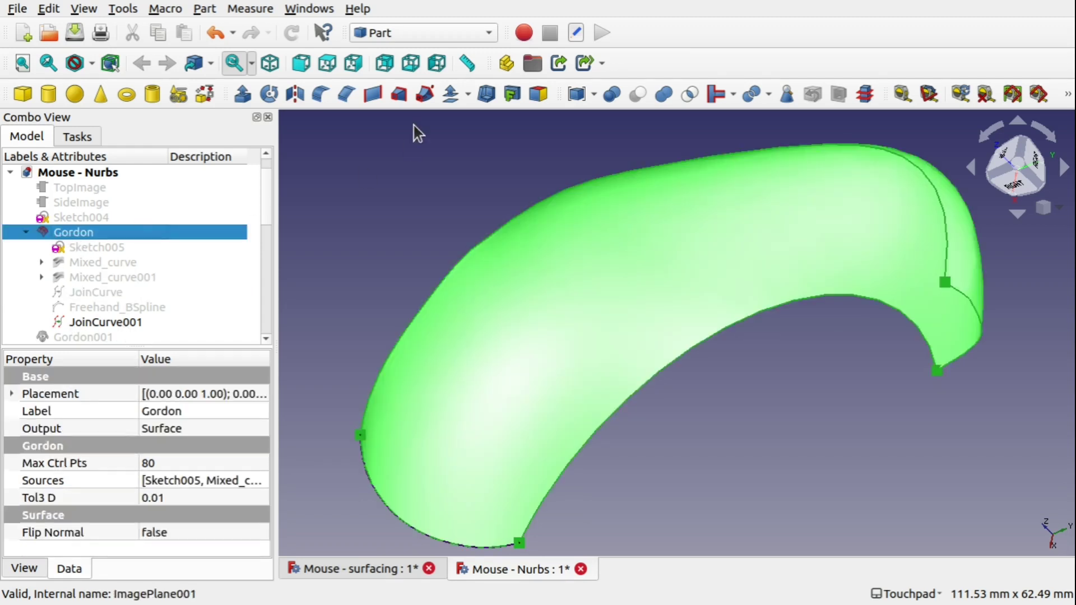
pyautogui.click(450, 94)
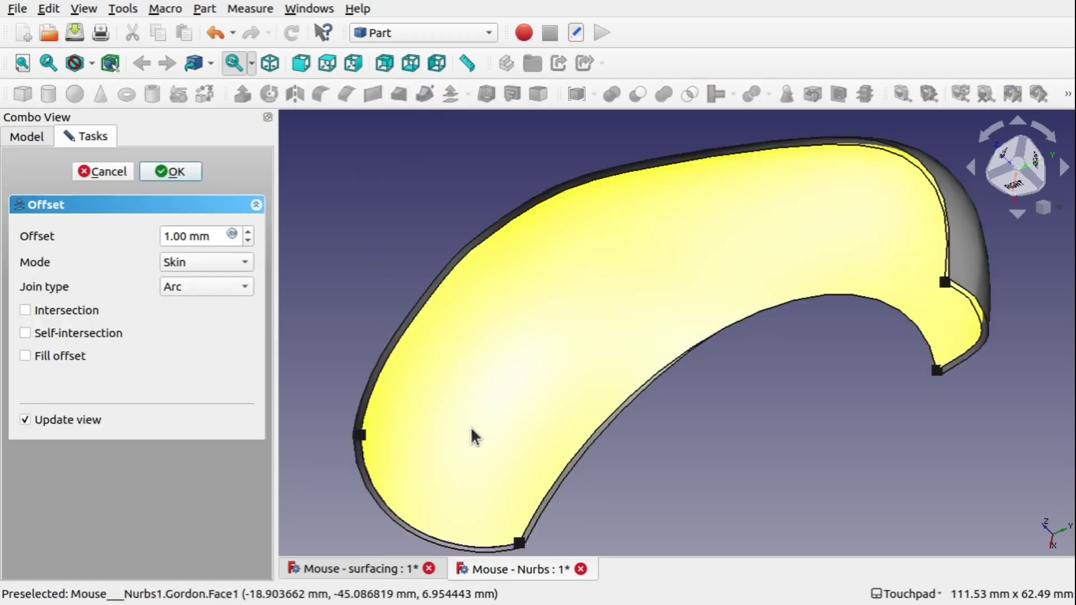
pyautogui.moveTo(473, 435); pyautogui.dragTo(490, 339, button='middle')
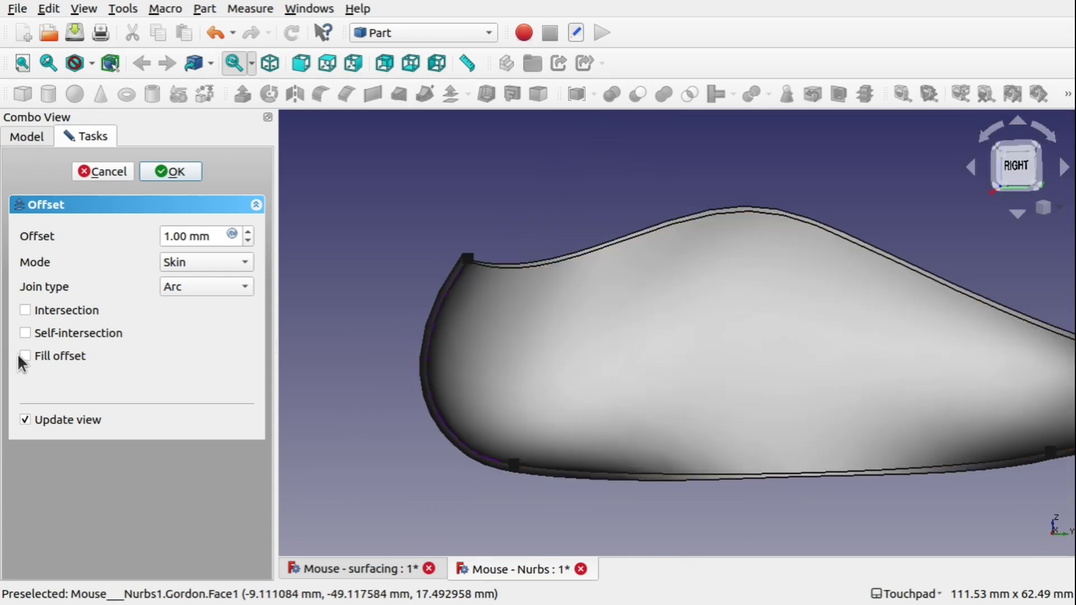
pyautogui.click(25, 357)
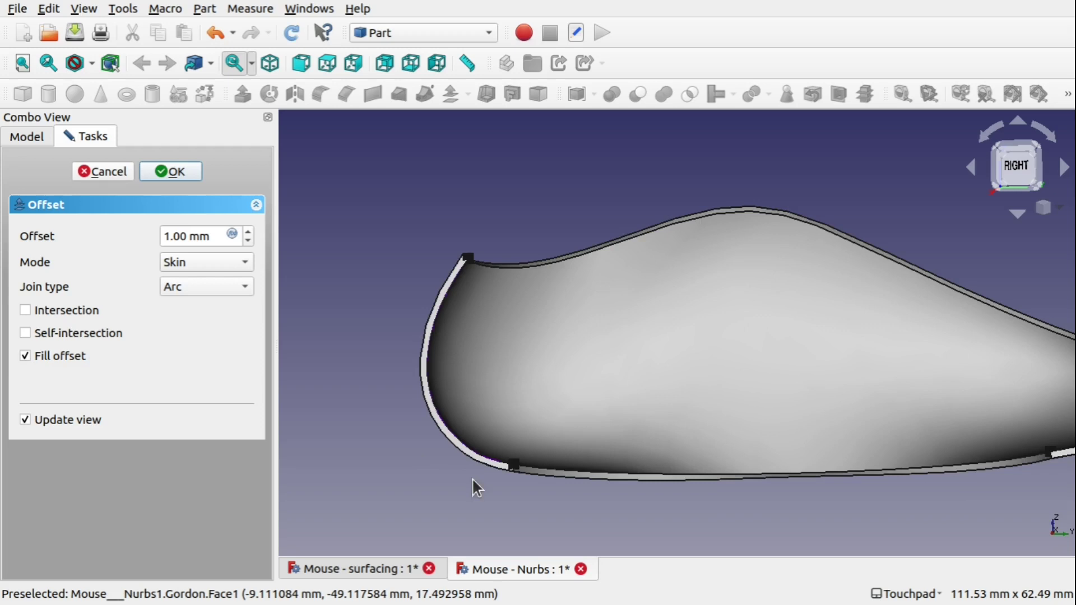
pyautogui.moveTo(473, 464); pyautogui.dragTo(591, 446, button='middle')
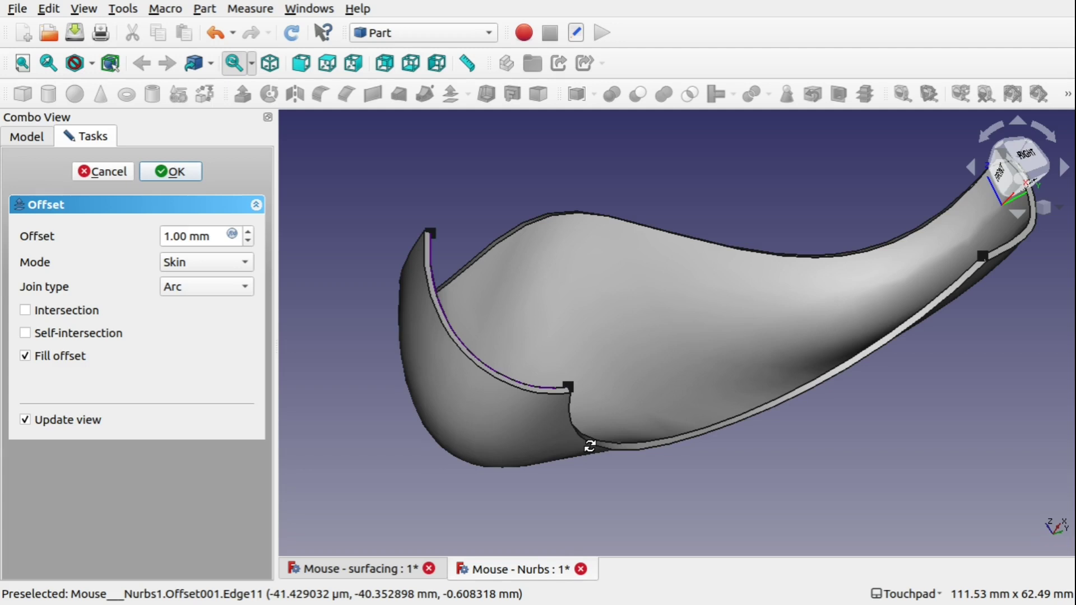
pyautogui.moveTo(590, 446); pyautogui.dragTo(577, 437, button='middle')
pyautogui.click(173, 178)
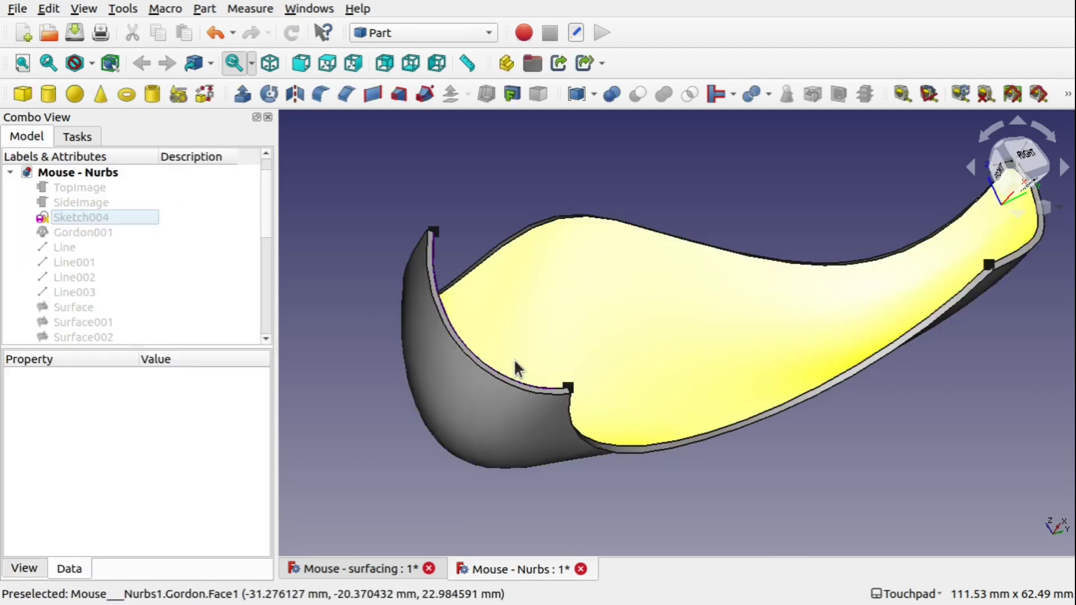
pyautogui.moveTo(617, 365); pyautogui.dragTo(466, 382, button='middle')
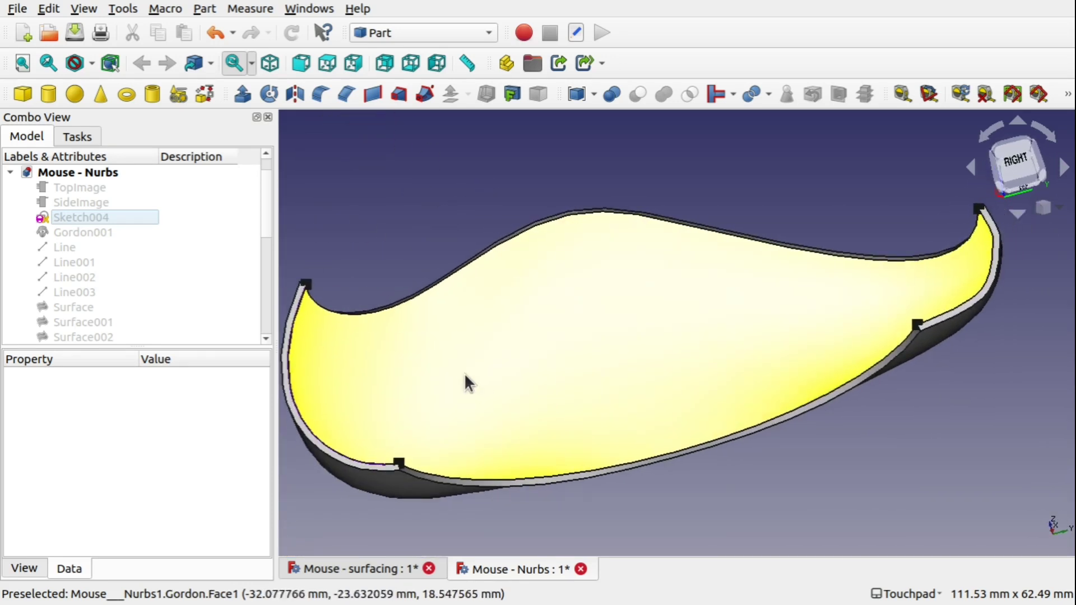
# Step: Delete the filled 3D offset Offset001 made from the Gordon surface
pyautogui.click(73, 308)
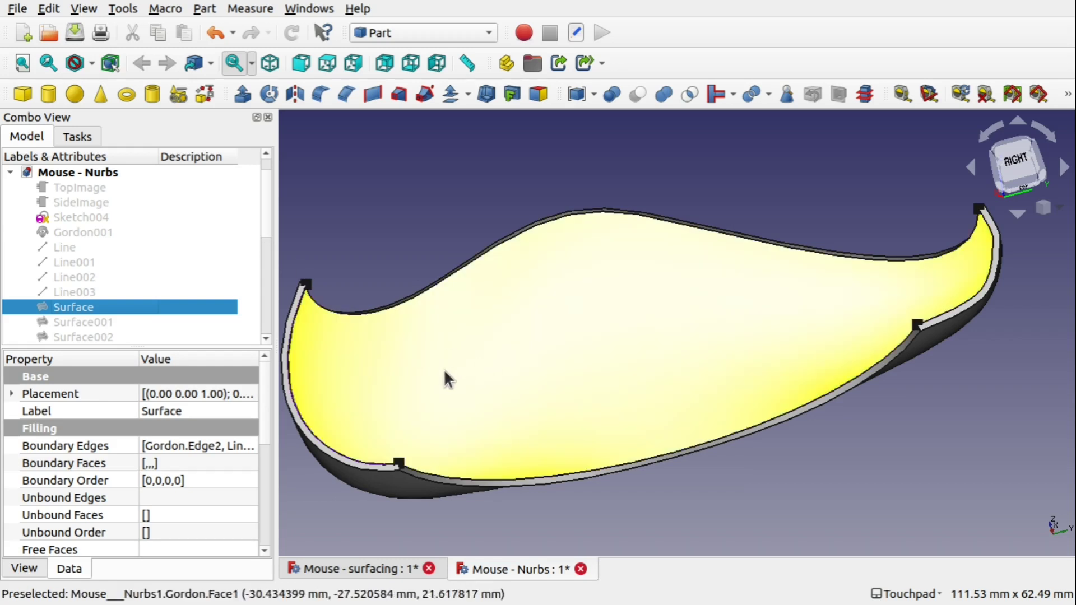
pyautogui.click(443, 369)
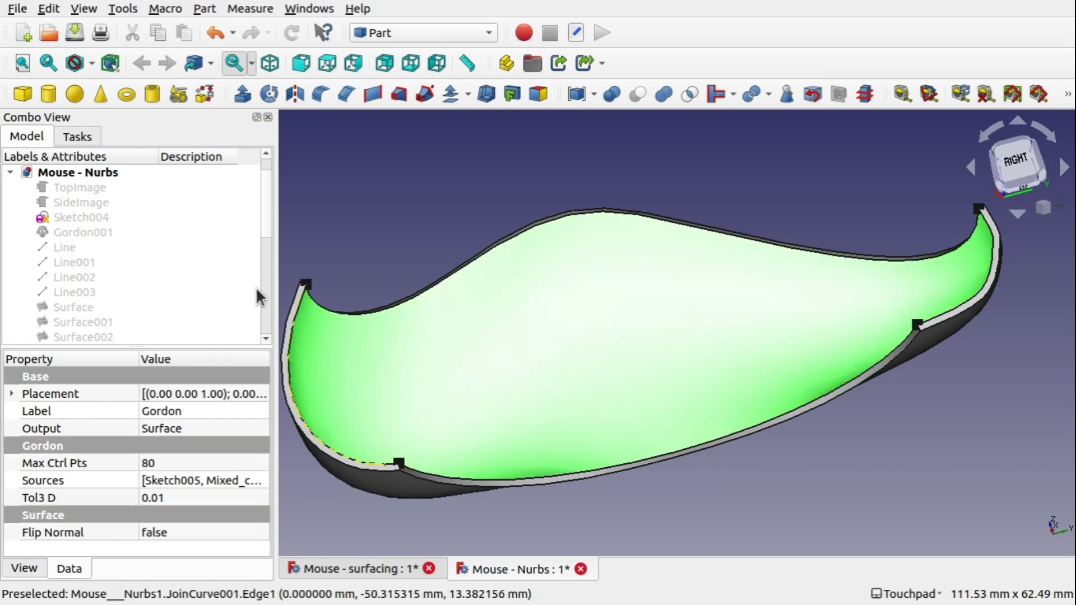
pyautogui.scroll(-5, 260, 307)
pyautogui.click(100, 335)
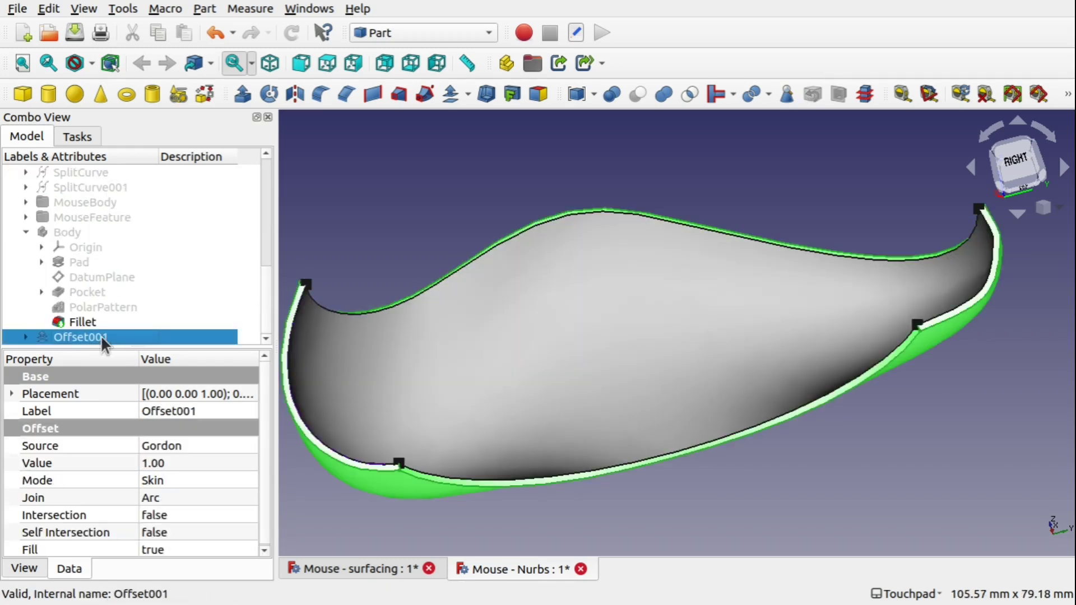
pyautogui.press('Delete')
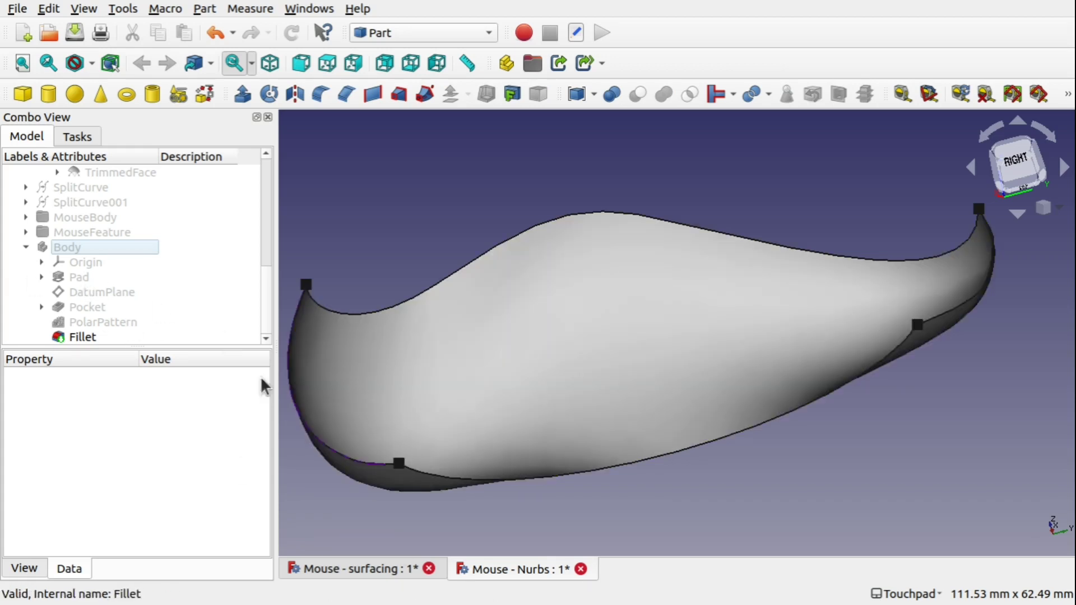
# Step: Show the scaled clone Gordon001 together with the Gordon surface
pyautogui.moveTo(264, 293); pyautogui.dragTo(266, 178)
pyautogui.click(85, 262)
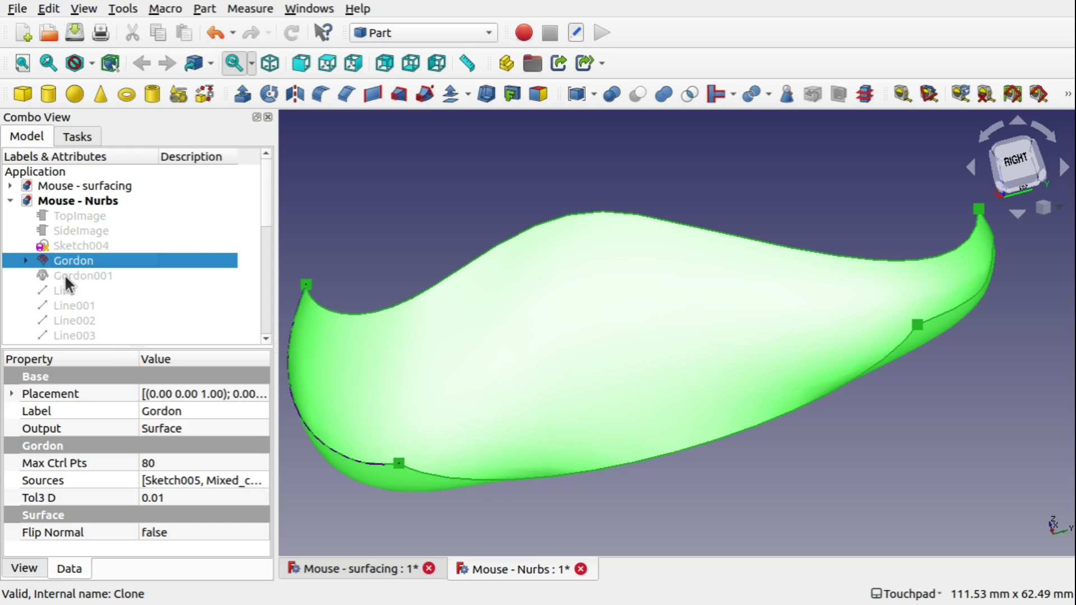
pyautogui.click(94, 279)
pyautogui.press('space')
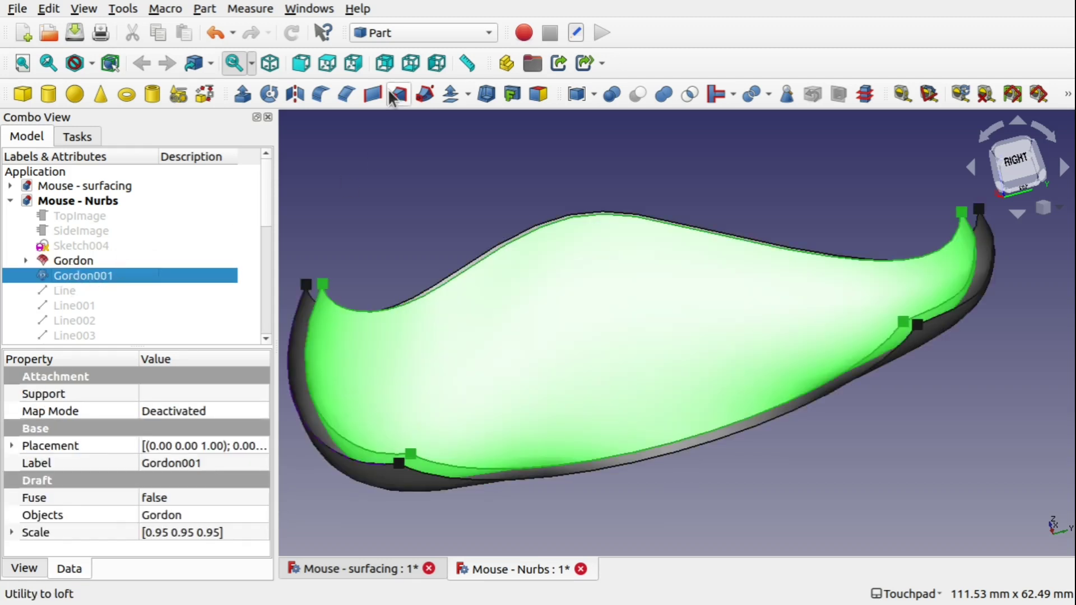
# Step: Switch to the Draft workbench, find the Clone command for the Gordon surface, and examine the scale property of Gordon001
pyautogui.click(405, 34)
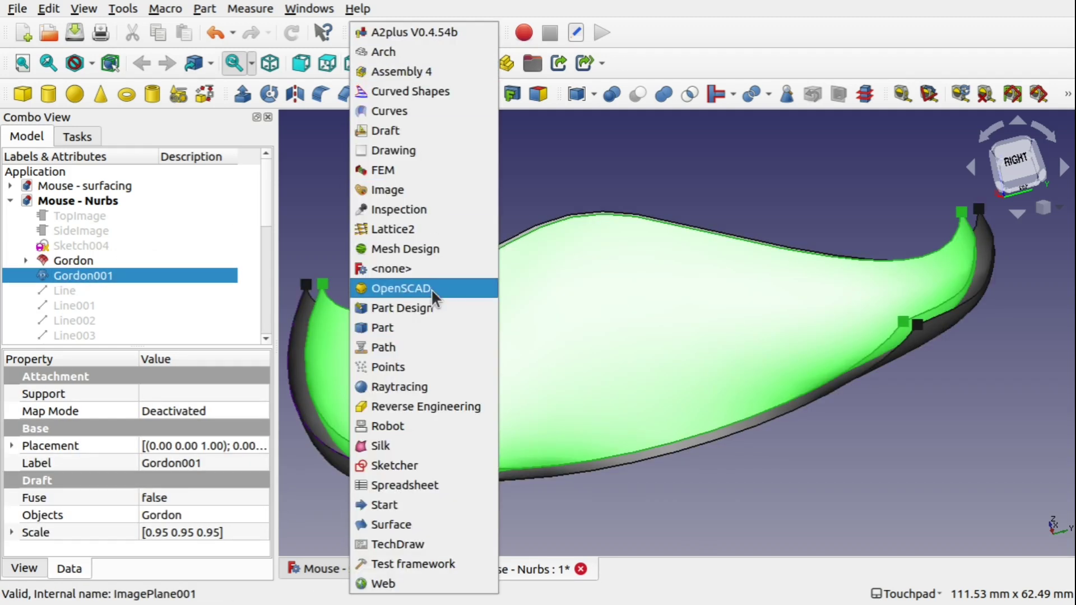
pyautogui.click(425, 134)
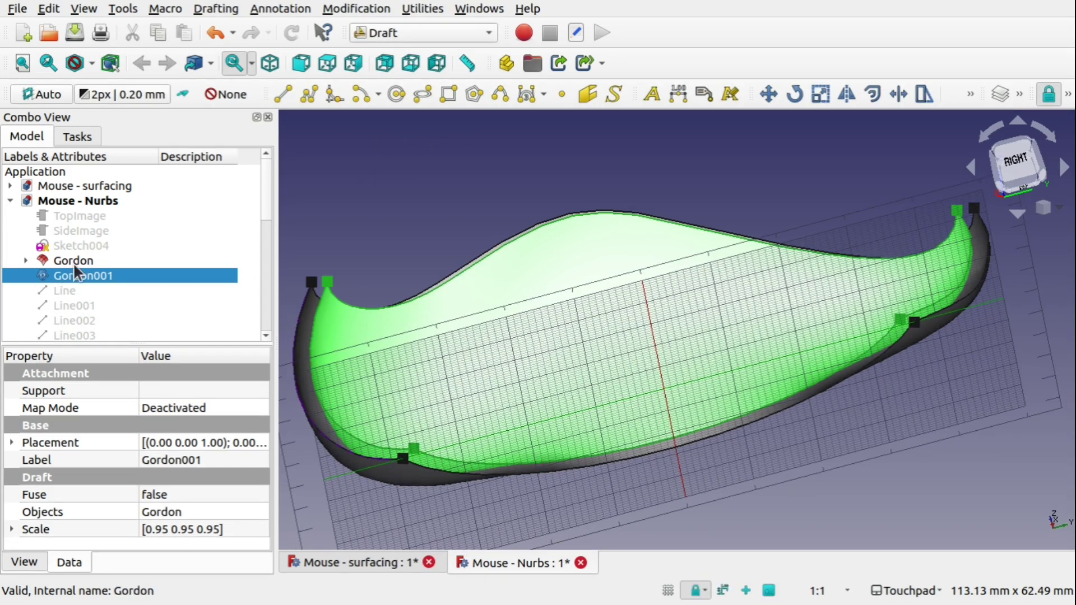
pyautogui.click(77, 262)
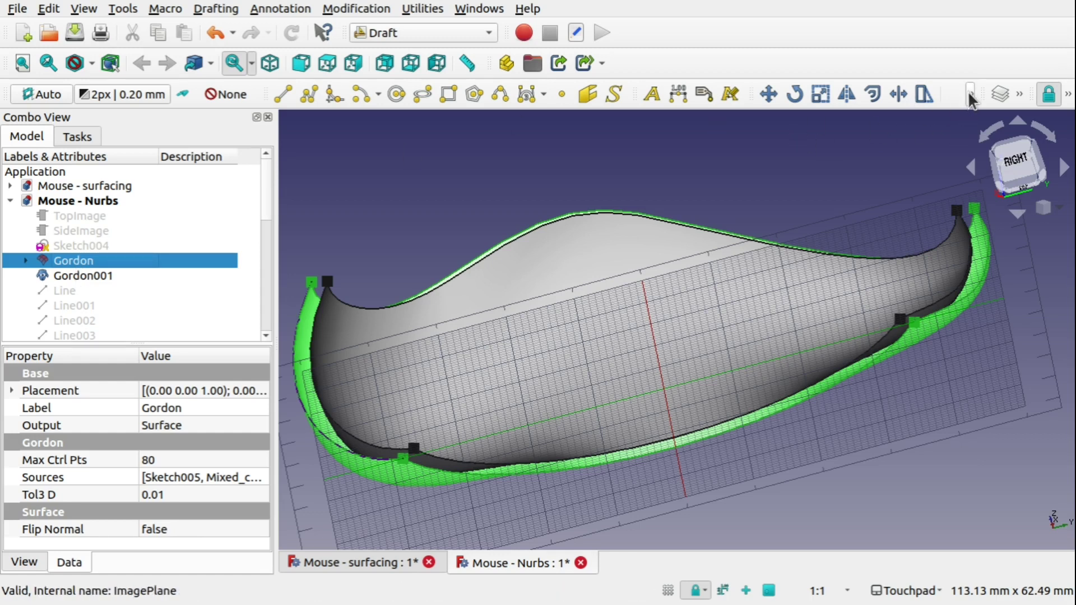
pyautogui.click(970, 93)
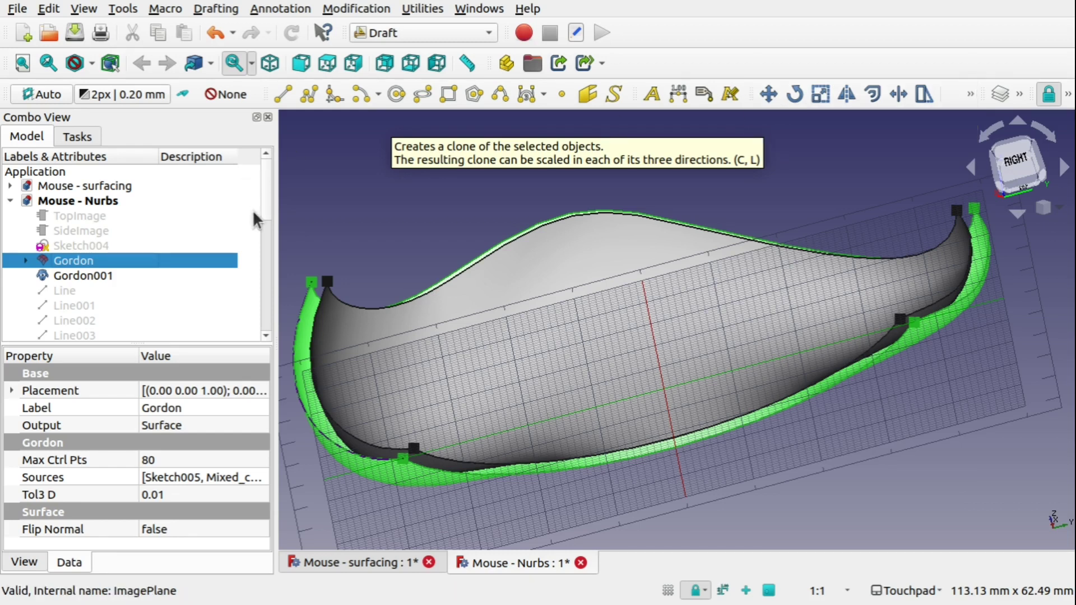
pyautogui.click(113, 277)
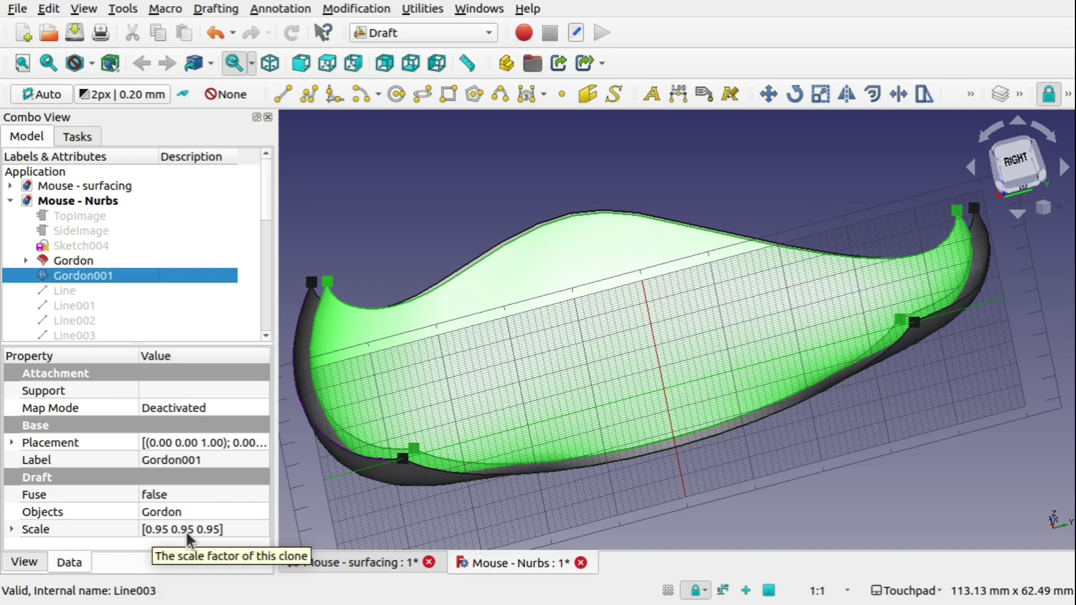
# Step: Examine the individual x, y and z scale factors of the clone Gordon001 and how it fits inside the Gordon surface
pyautogui.click(12, 530)
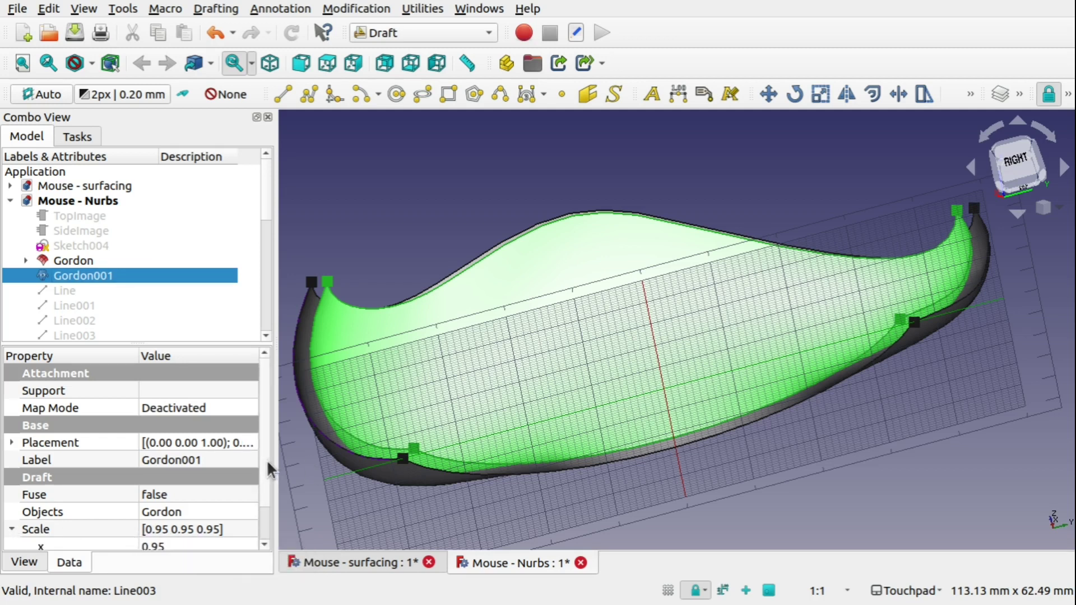
pyautogui.scroll(-1, 267, 459)
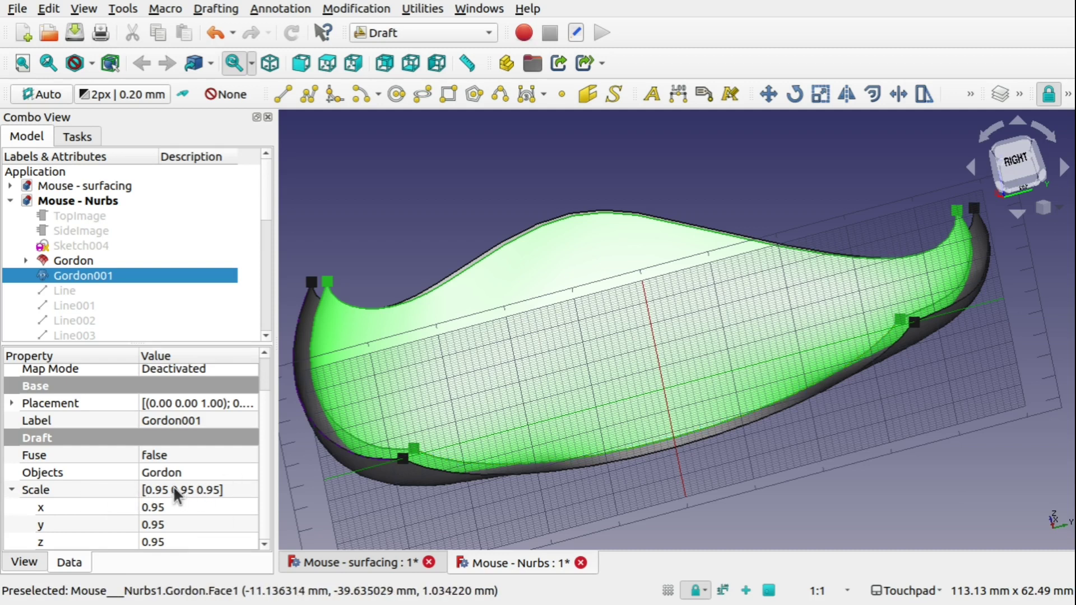
pyautogui.moveTo(344, 320); pyautogui.dragTo(422, 366, button='middle')
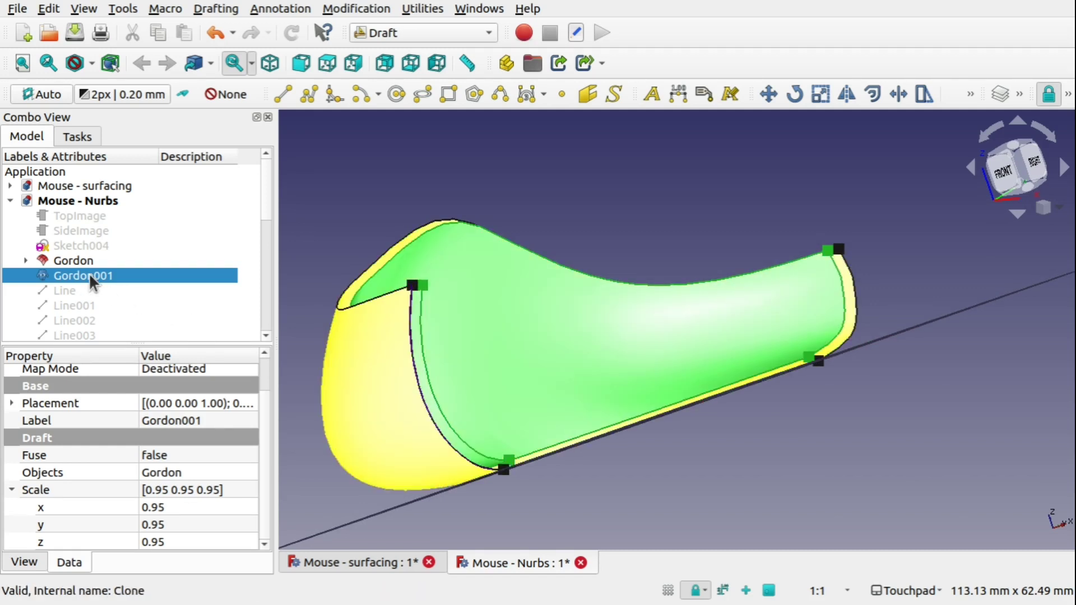
# Step: Try to move the clone Gordon001 along its vertical axis with Transform, using a translation increment of 1.00 mm
pyautogui.rightClick(88, 273)
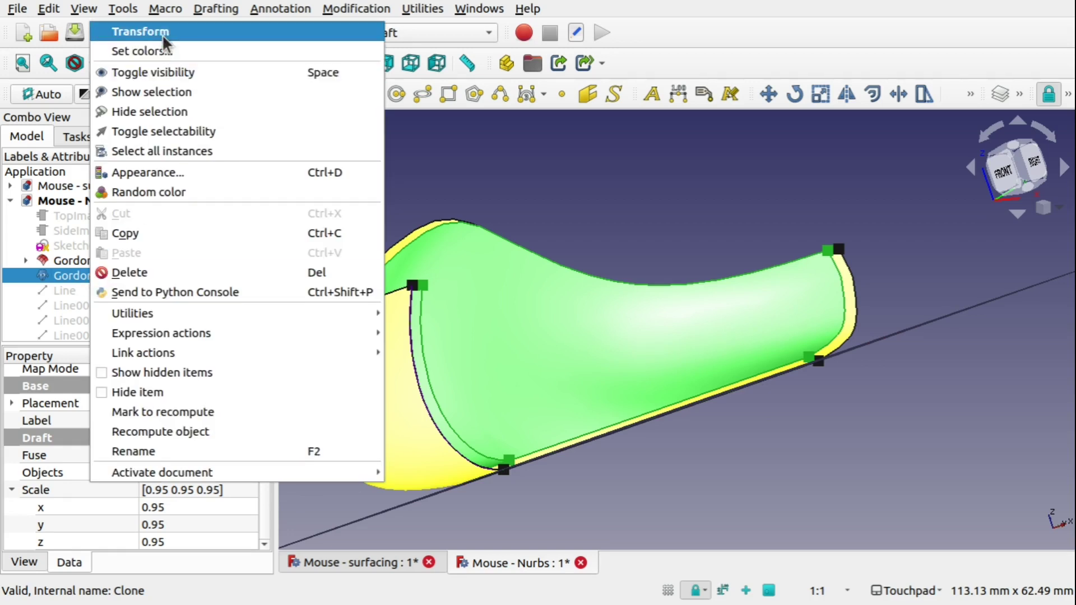
pyautogui.click(140, 32)
pyautogui.moveTo(523, 308); pyautogui.dragTo(665, 267, button='middle')
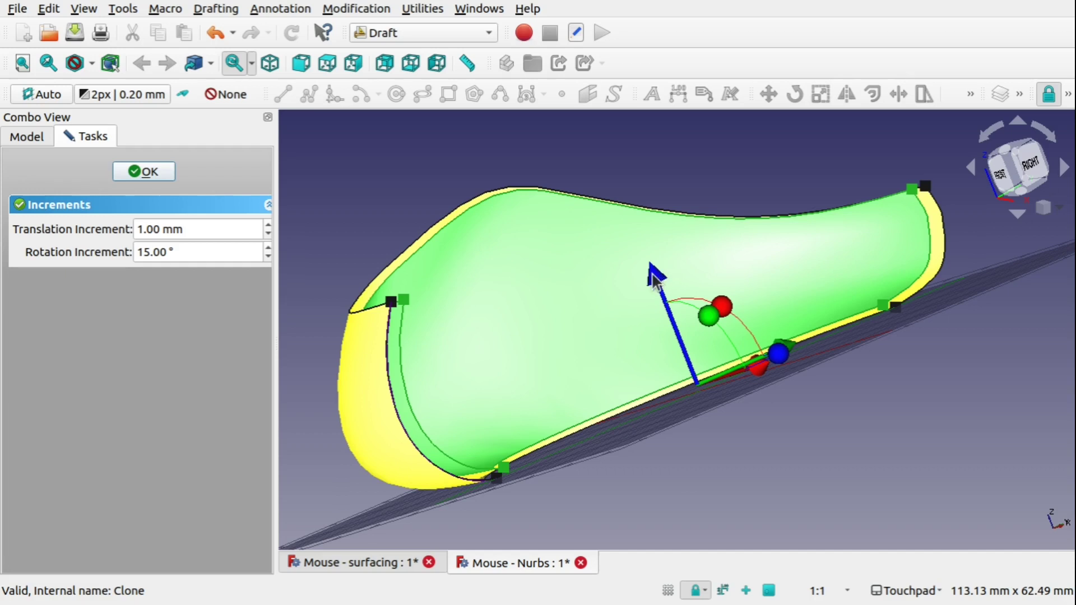
pyautogui.moveTo(655, 277)
pyautogui.mouseDown()
pyautogui.moveTo(652, 269)
pyautogui.moveTo(670, 300)
pyautogui.moveTo(654, 269)
pyautogui.moveTo(660, 283)
pyautogui.mouseUp()
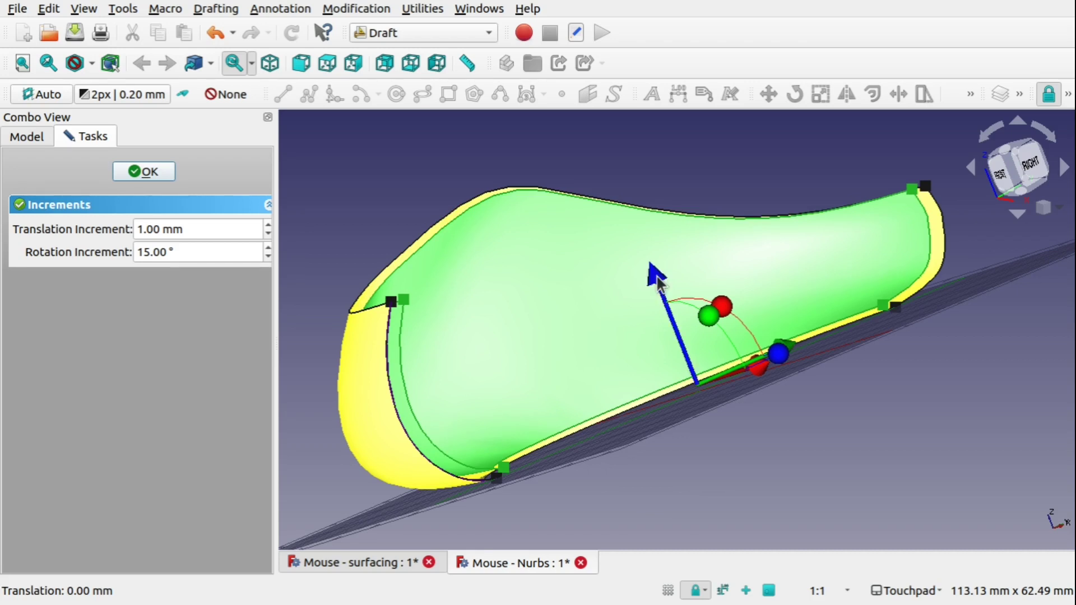
pyautogui.click(117, 170)
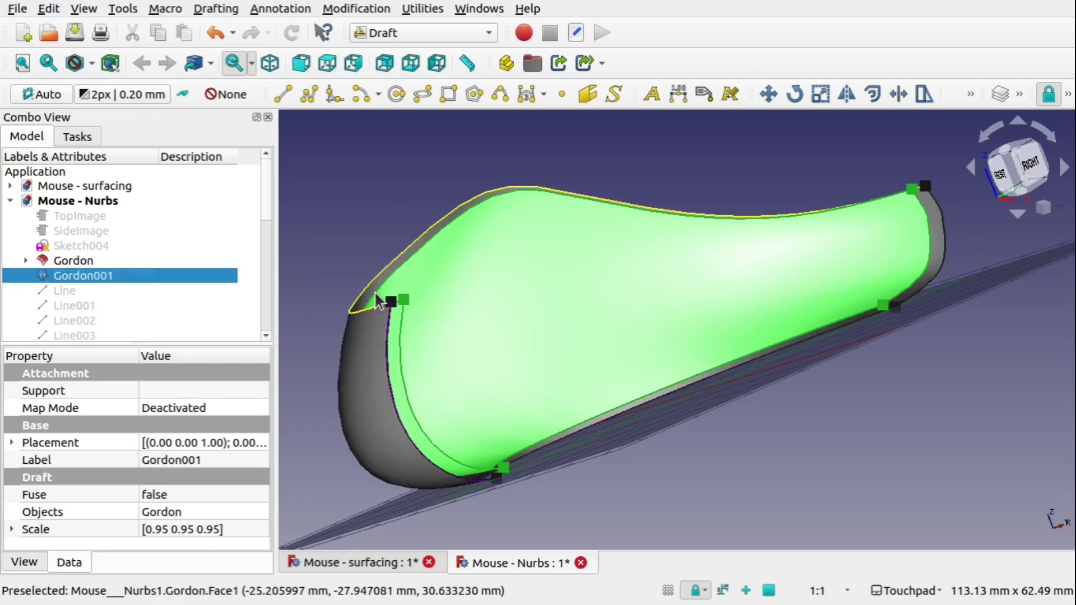
# Step: Show the connecting lines Line and Line001 between the corners of Gordon and Gordon001
pyautogui.scroll(4, 405, 311)
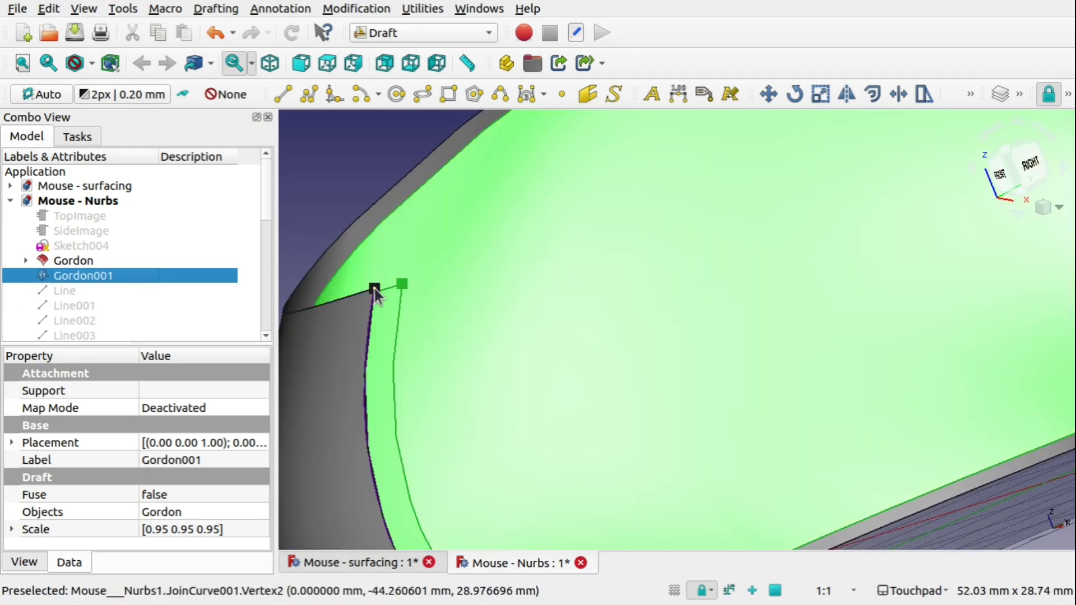
pyautogui.click(61, 289)
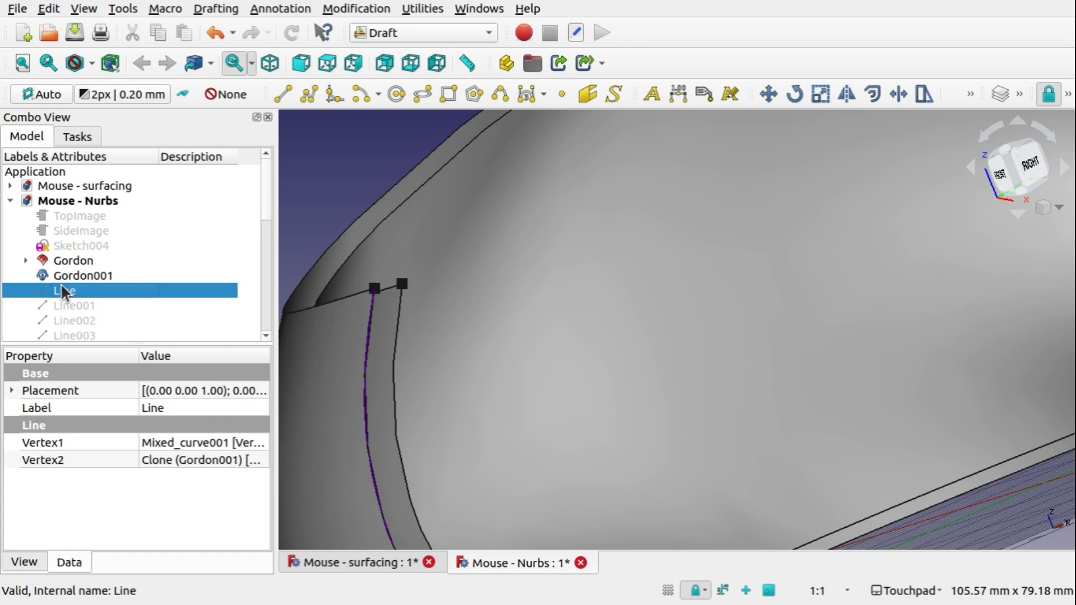
pyautogui.click(79, 305)
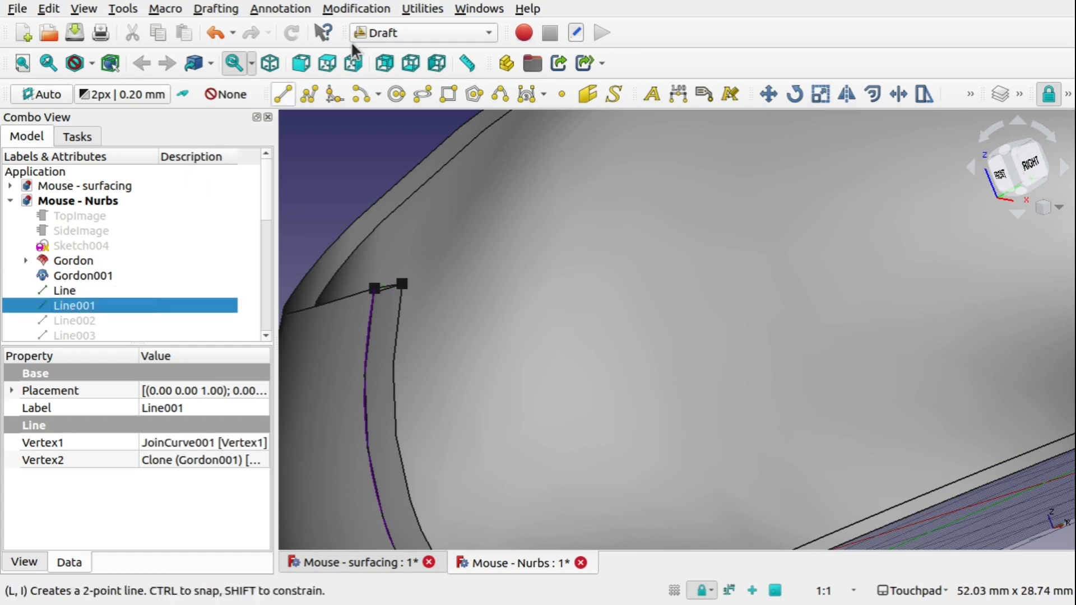
# Step: Switch to the Curves workbench, select the facing upper corner vertices of the outer and inner surfaces, and examine the Parametric line tool
pyautogui.click(399, 32)
pyautogui.click(389, 109)
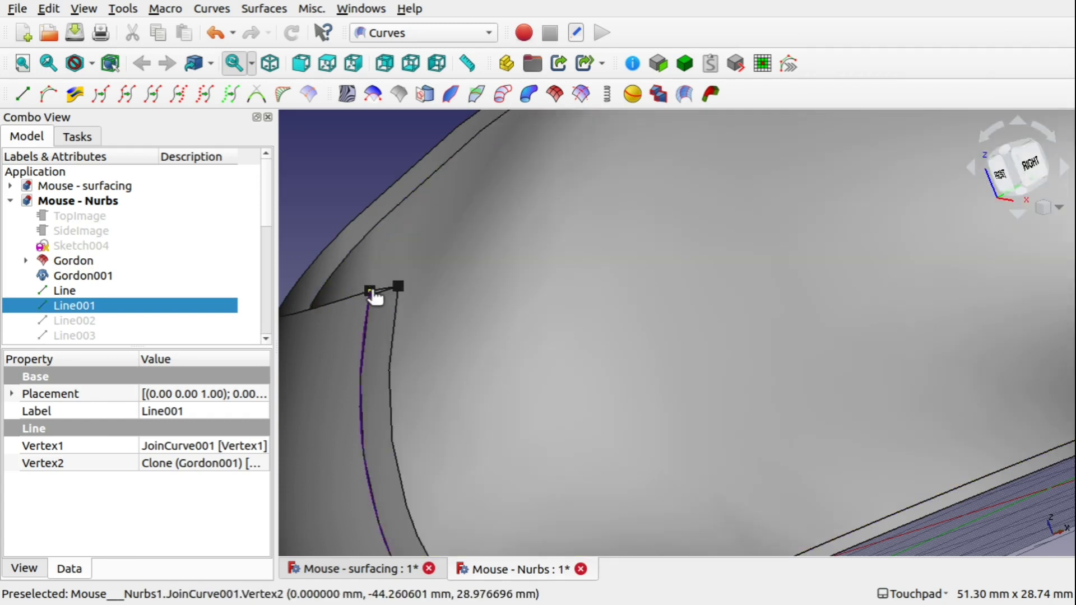
pyautogui.click(370, 291)
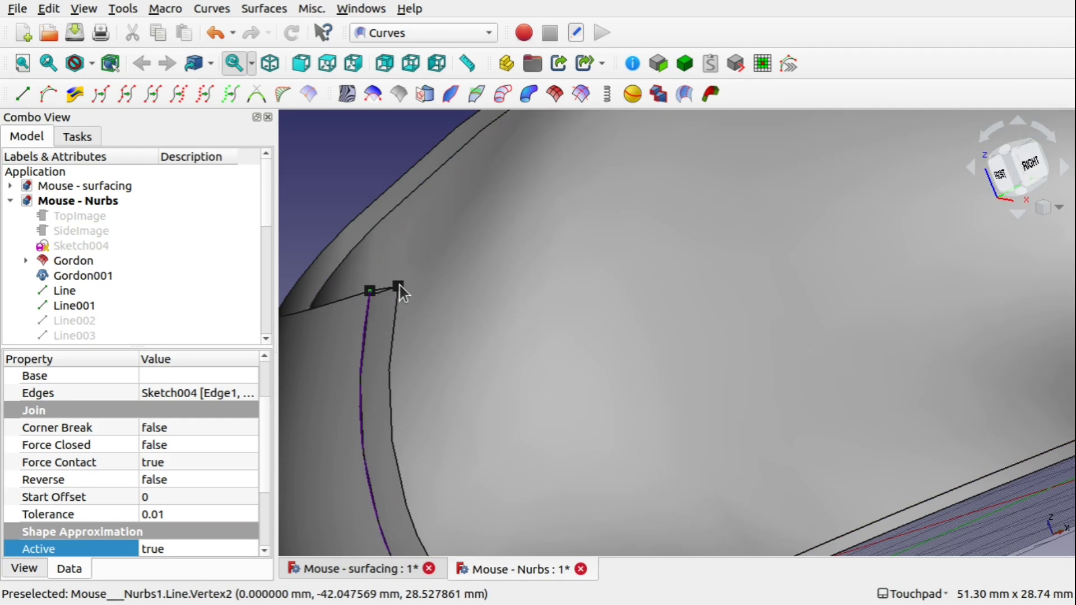
pyautogui.click(399, 289)
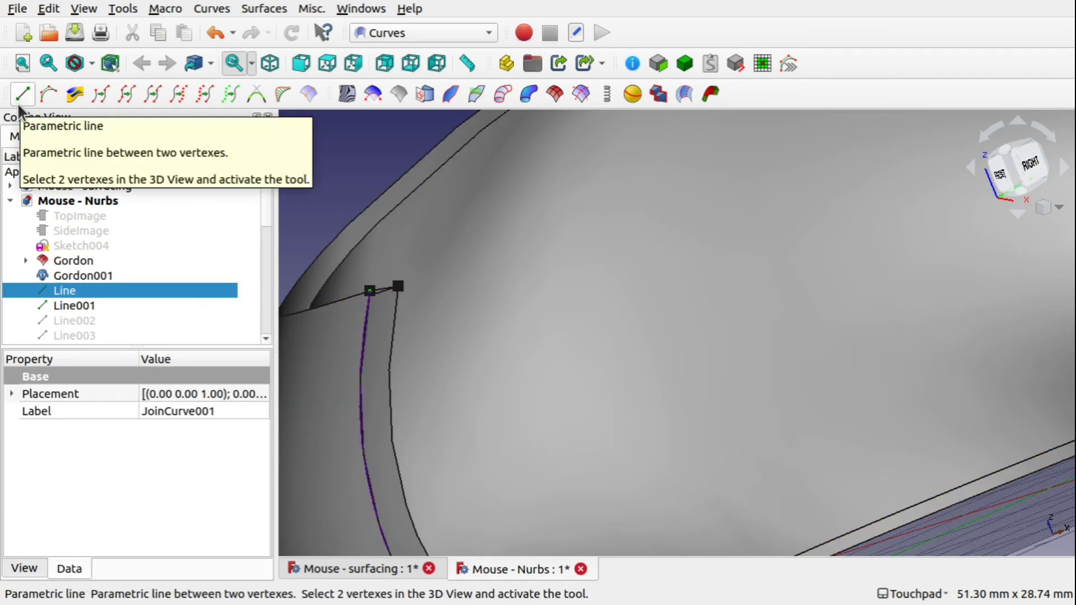
pyautogui.scroll(-5, 398, 338)
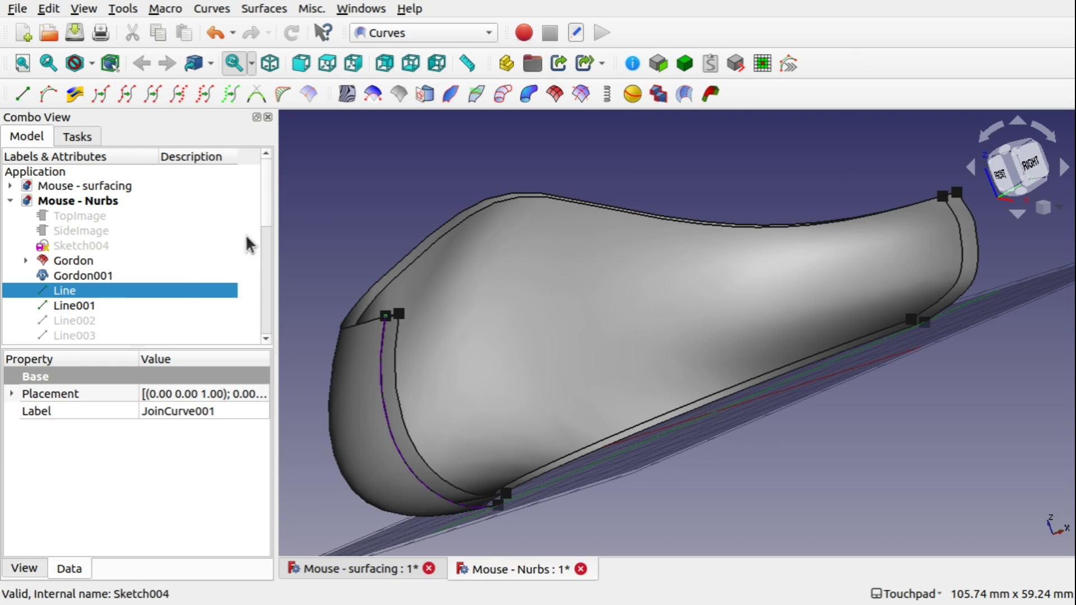
# Step: In the Surface workbench, start a Filling with Gordon.Edge4, Line.Edge1 and Gordon001.Edge4 as boundary edges
pyautogui.click(416, 33)
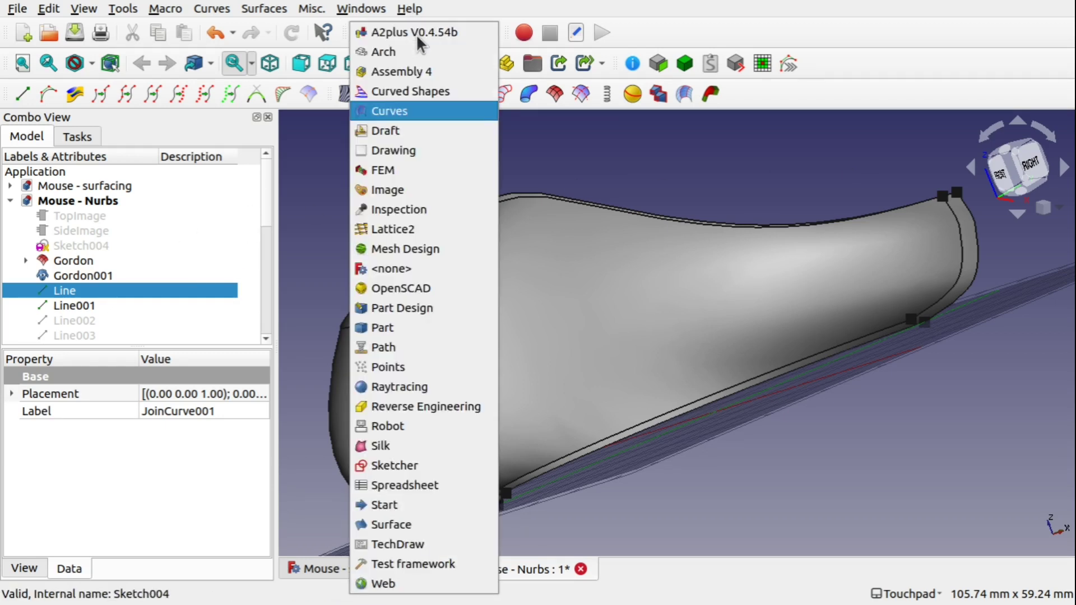
pyautogui.click(390, 524)
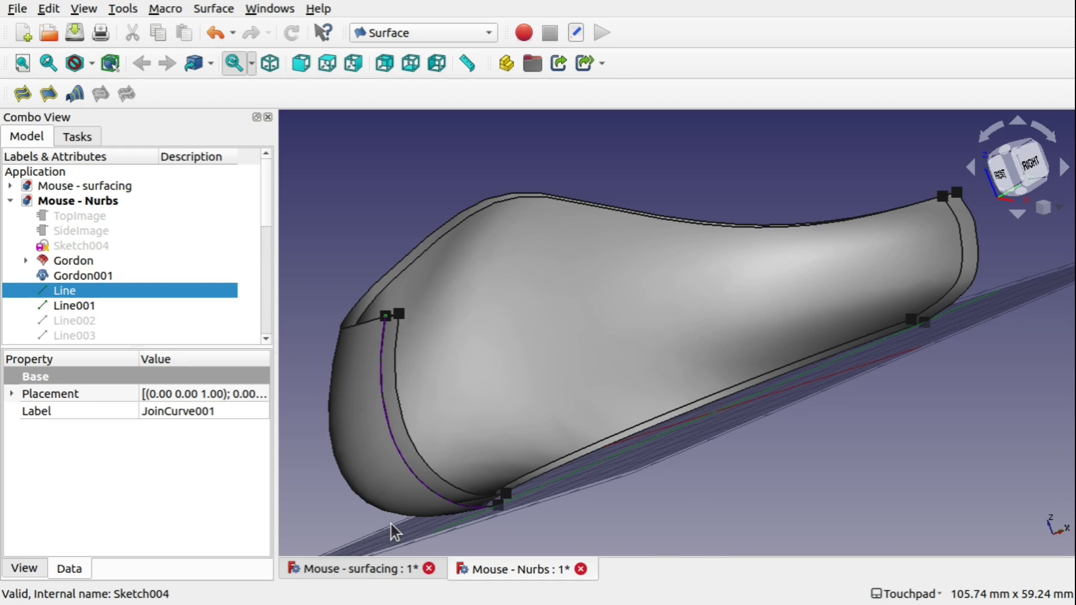
pyautogui.click(22, 94)
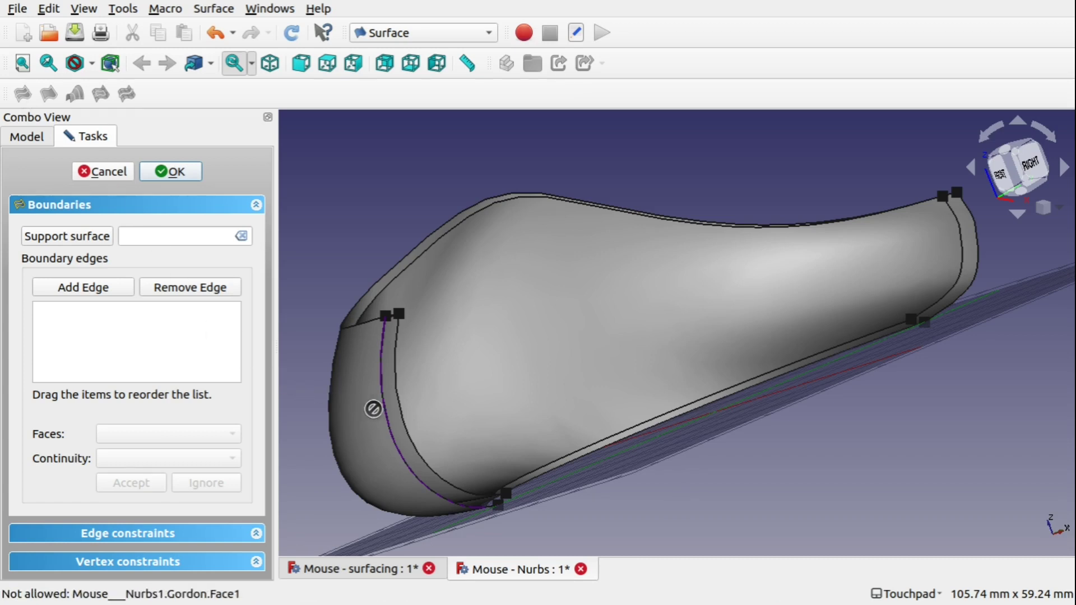
pyautogui.click(91, 286)
pyautogui.click(383, 396)
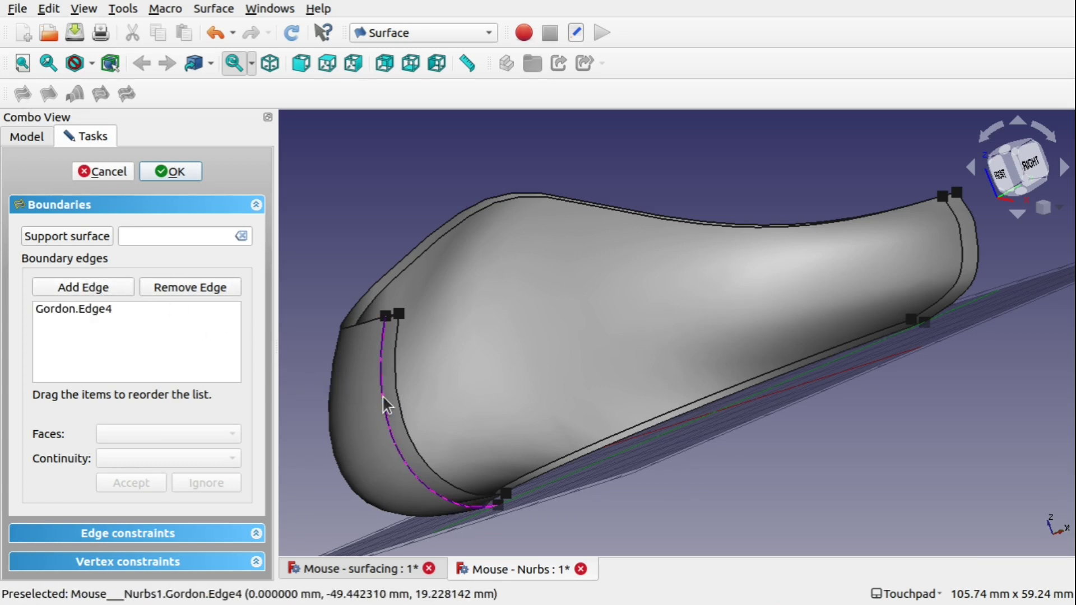
pyautogui.click(392, 315)
pyautogui.click(396, 354)
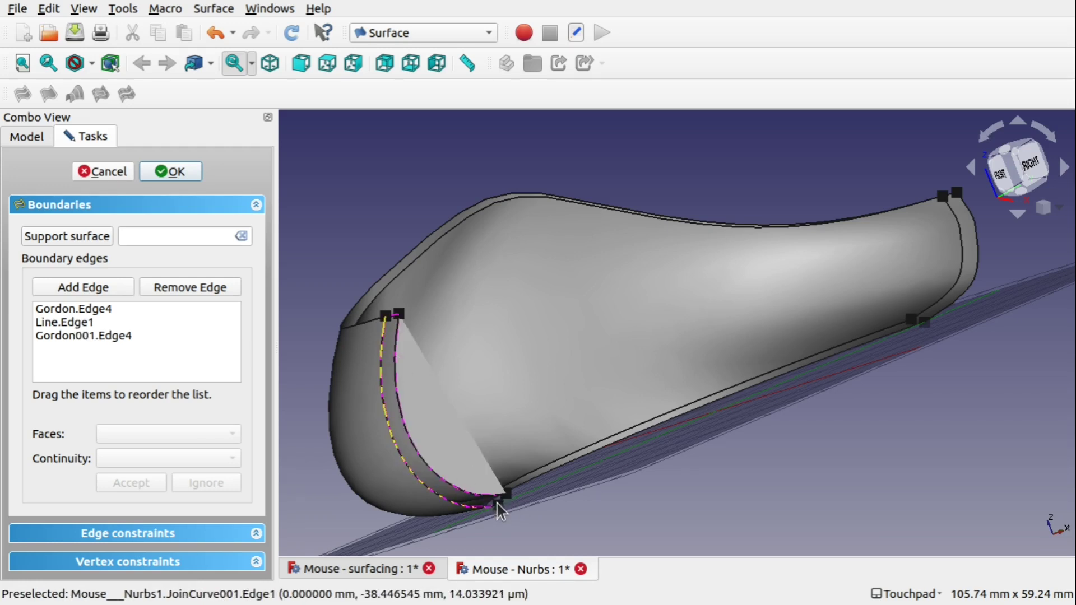
# Step: Add Line001.Edge1 as the closing boundary edge of the rim filling and accept the surface
pyautogui.click(22, 136)
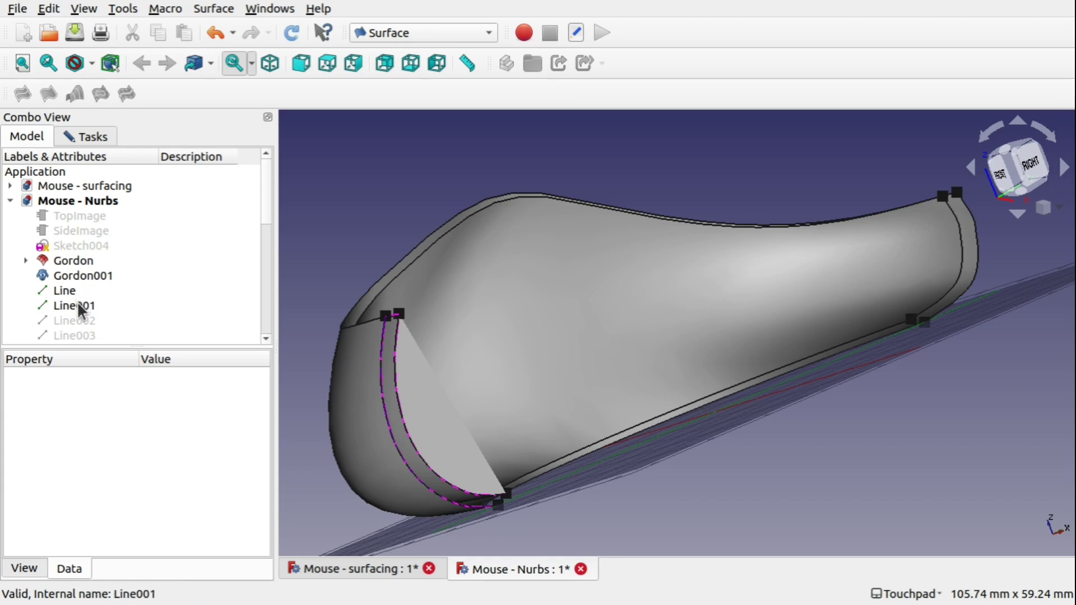
pyautogui.click(79, 321)
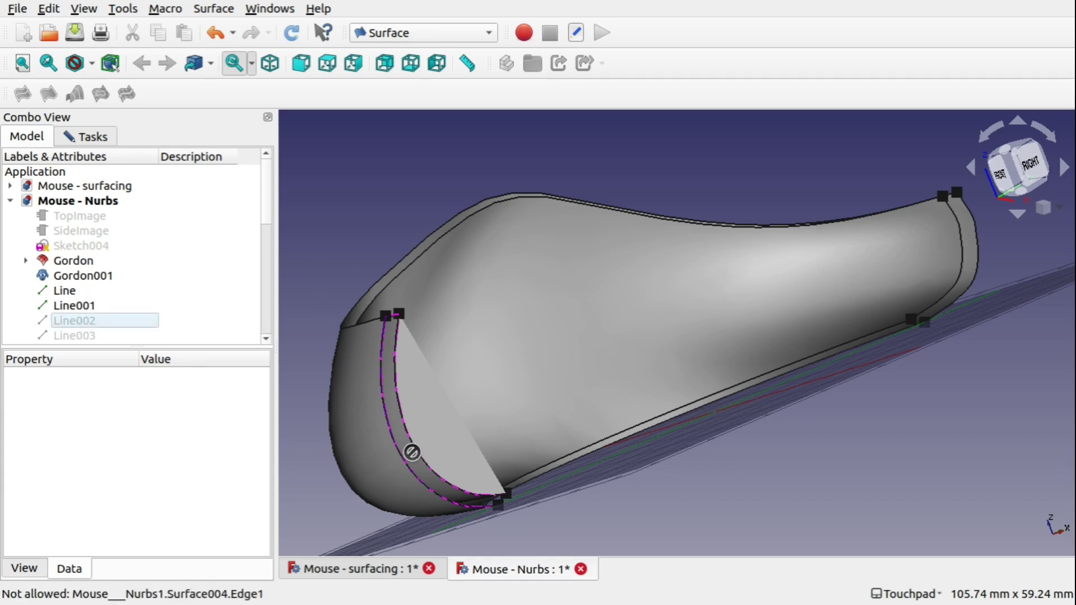
pyautogui.scroll(3, 478, 500)
pyautogui.scroll(2, 478, 503)
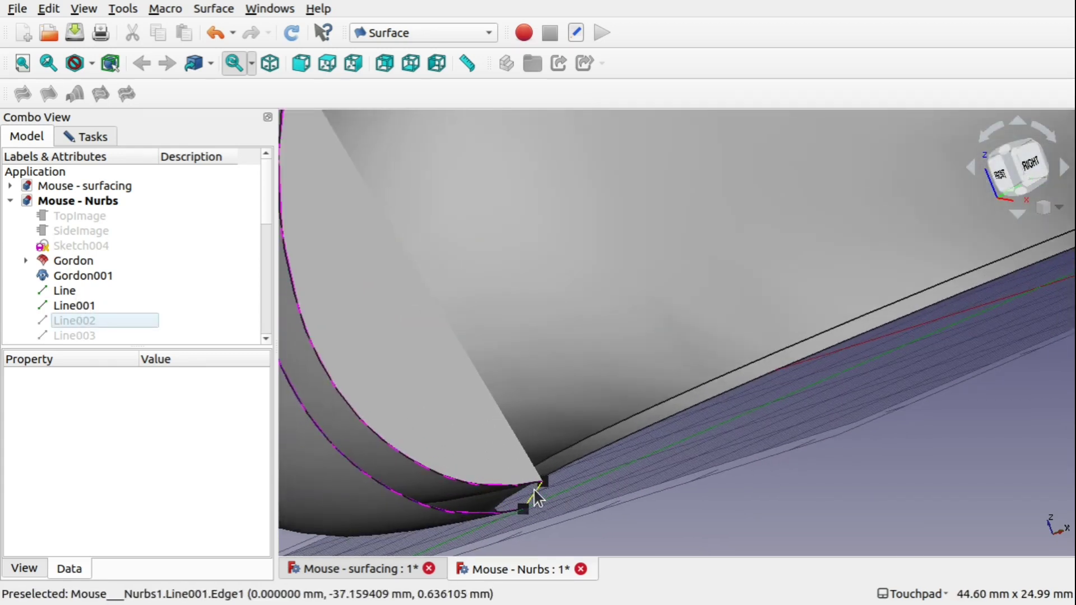
pyautogui.click(533, 492)
pyautogui.scroll(-5, 449, 413)
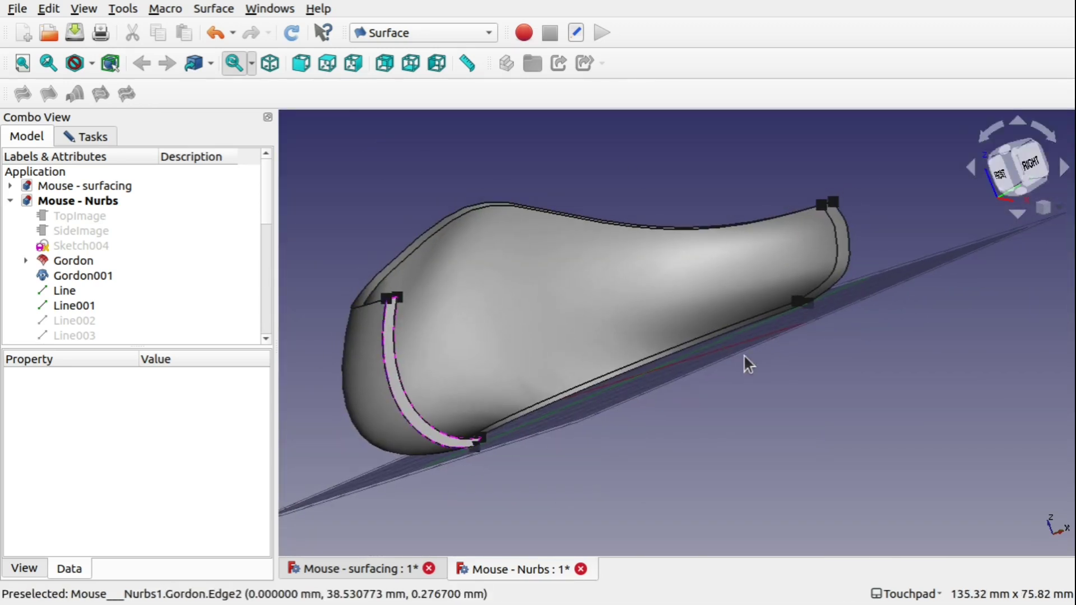
pyautogui.click(386, 35)
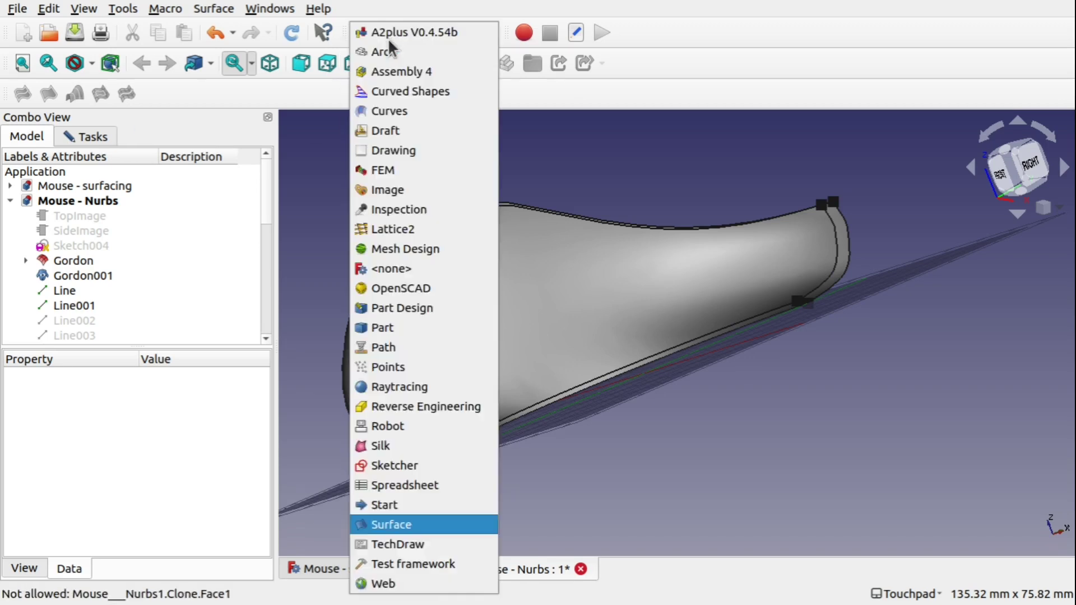
pyautogui.click(411, 113)
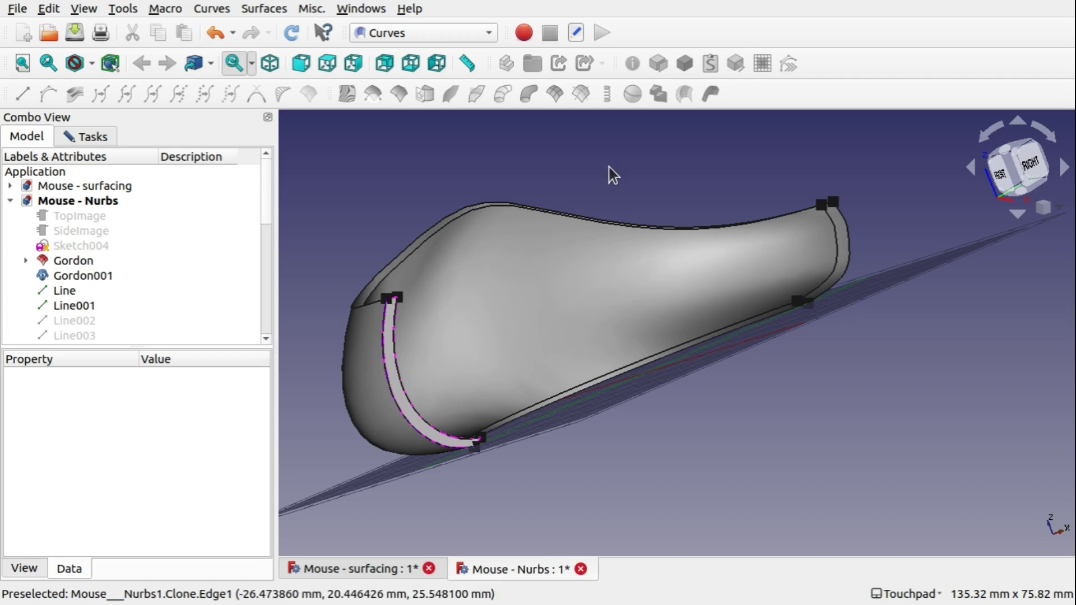
pyautogui.click(98, 140)
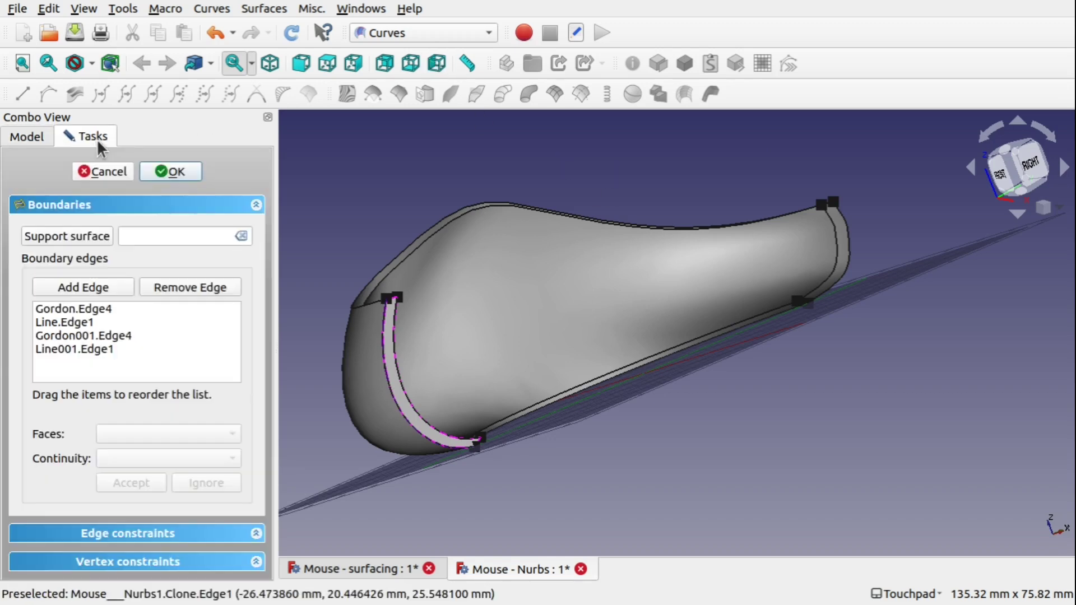
pyautogui.click(167, 171)
# Step: In the Curves workbench, select Surface to Surface003 together with Gordon001 and Gordon, and examine the Parametric solid tool
pyautogui.click(449, 36)
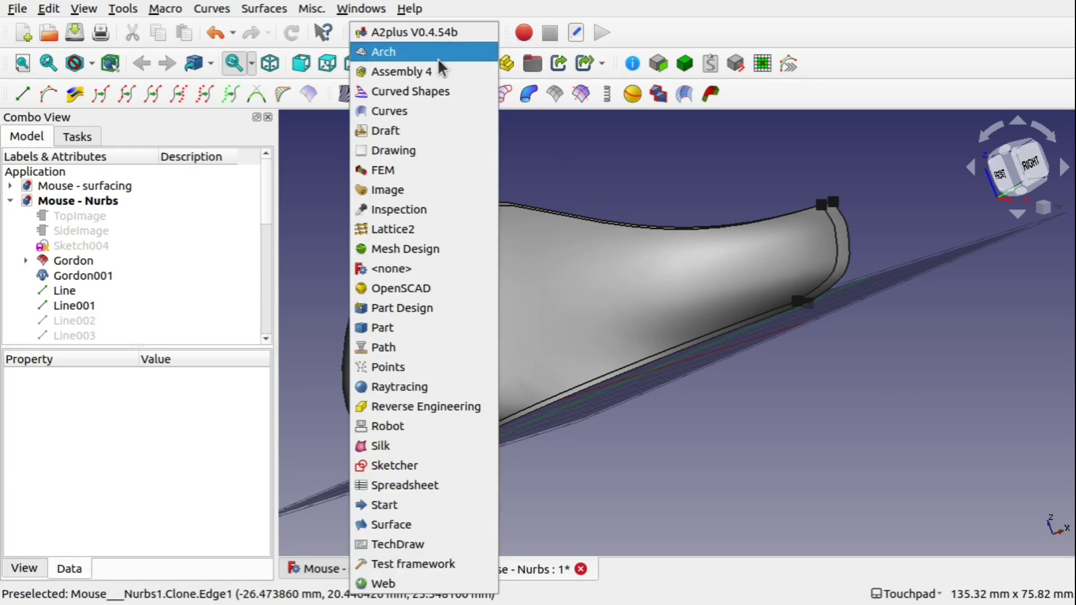
pyautogui.click(424, 111)
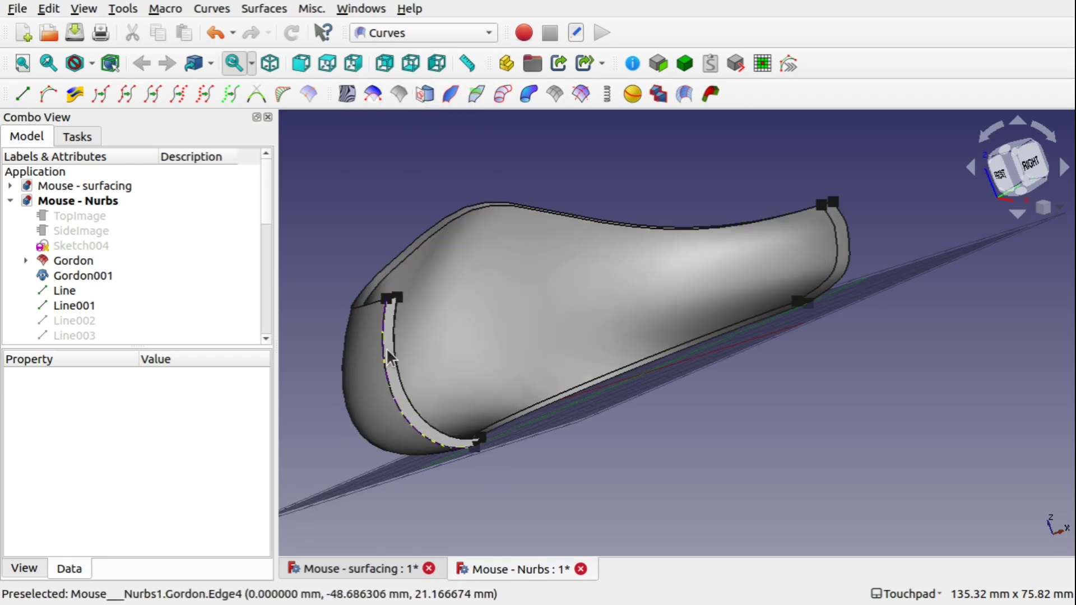
pyautogui.click(394, 355)
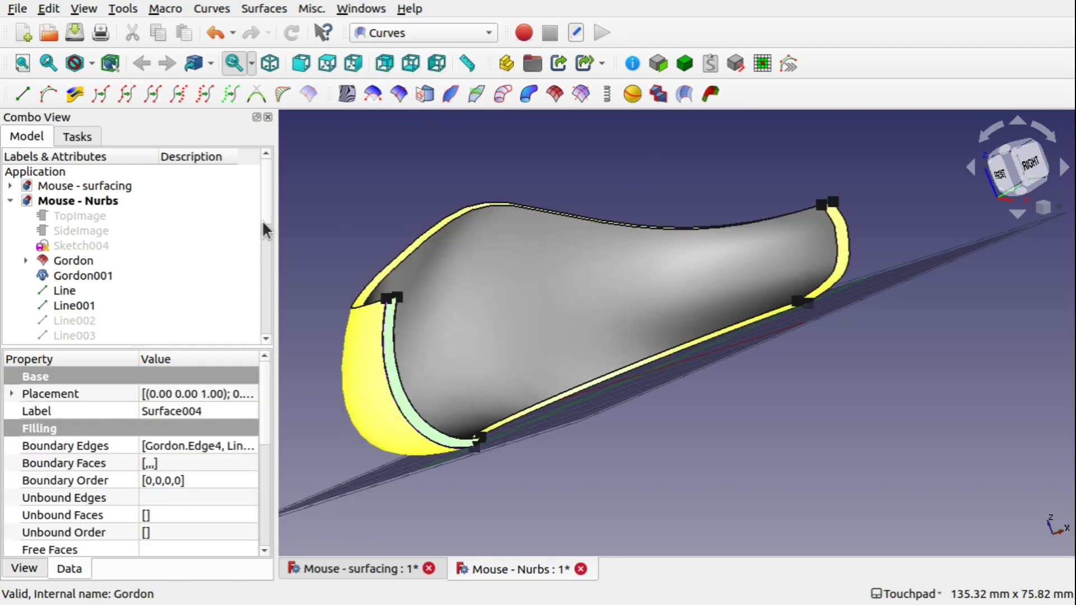
pyautogui.moveTo(264, 208); pyautogui.dragTo(254, 274)
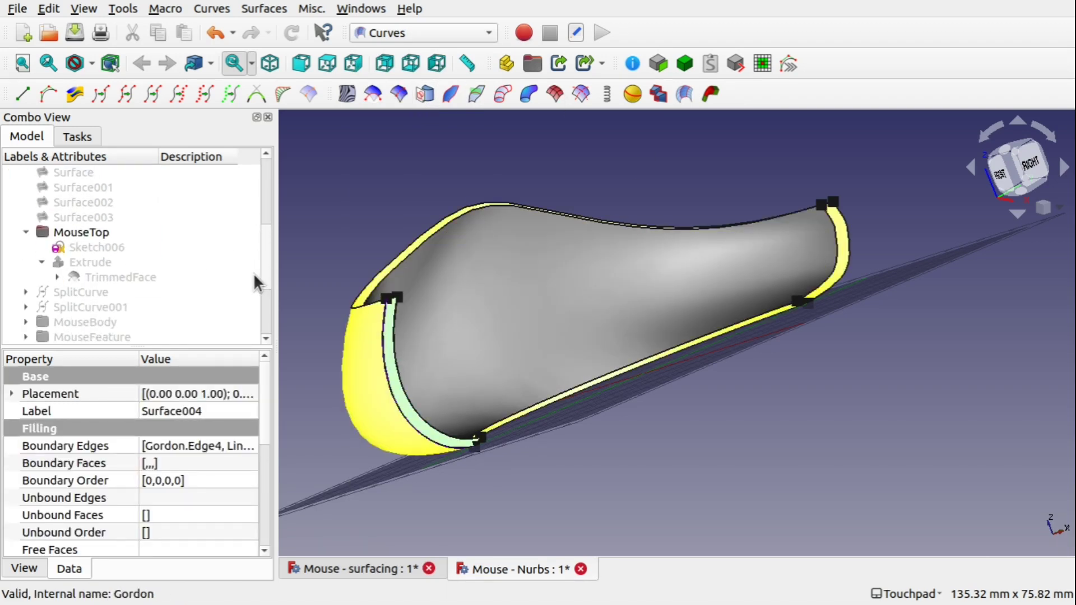
pyautogui.scroll(1, 254, 274)
pyautogui.click(70, 217)
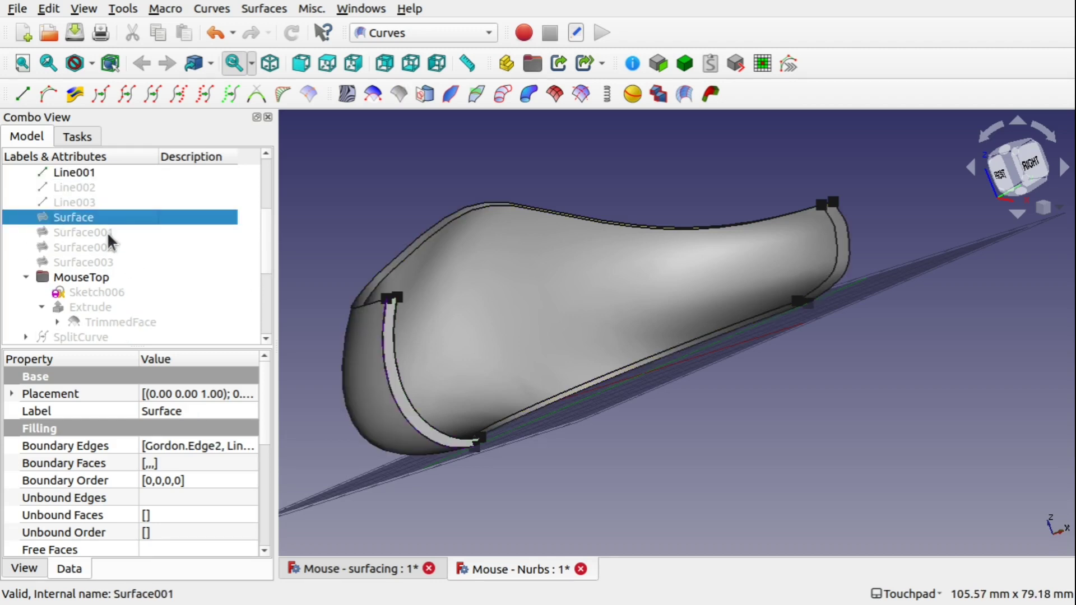
pyautogui.keyDown('shift'); pyautogui.click(94, 258); pyautogui.keyUp('shift')
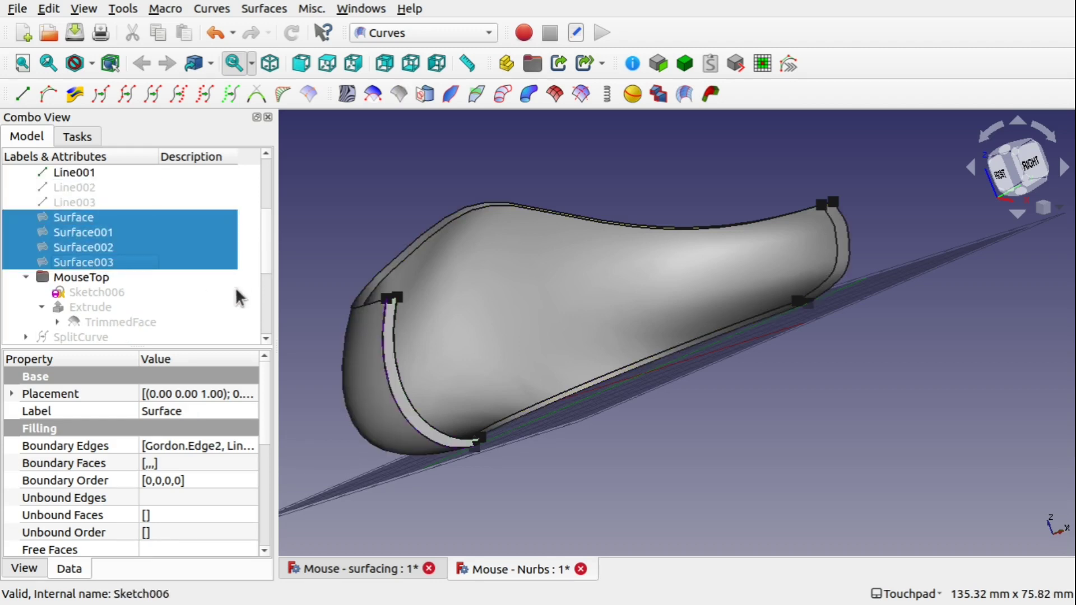
pyautogui.scroll(3, 259, 247)
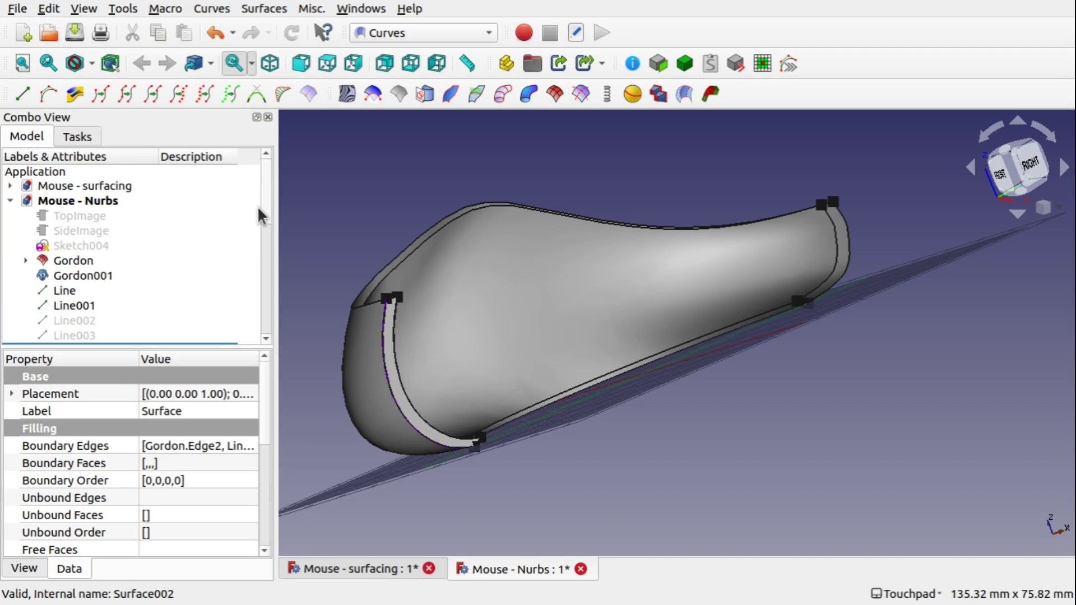
pyautogui.click(78, 276)
pyautogui.keyDown('ctrl'); pyautogui.click(73, 262); pyautogui.keyUp('ctrl')
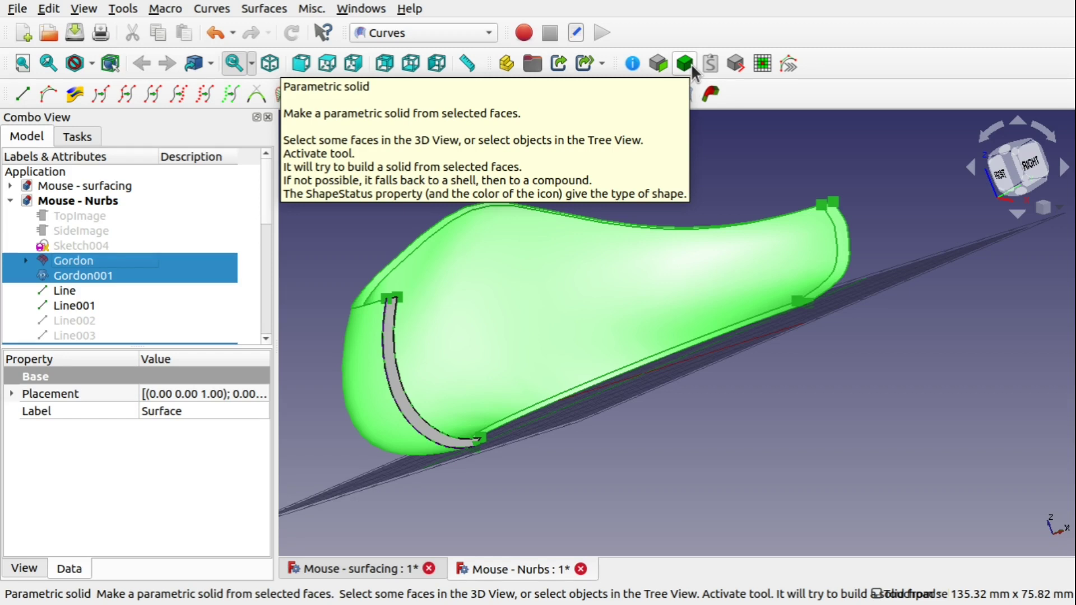
pyautogui.click(432, 35)
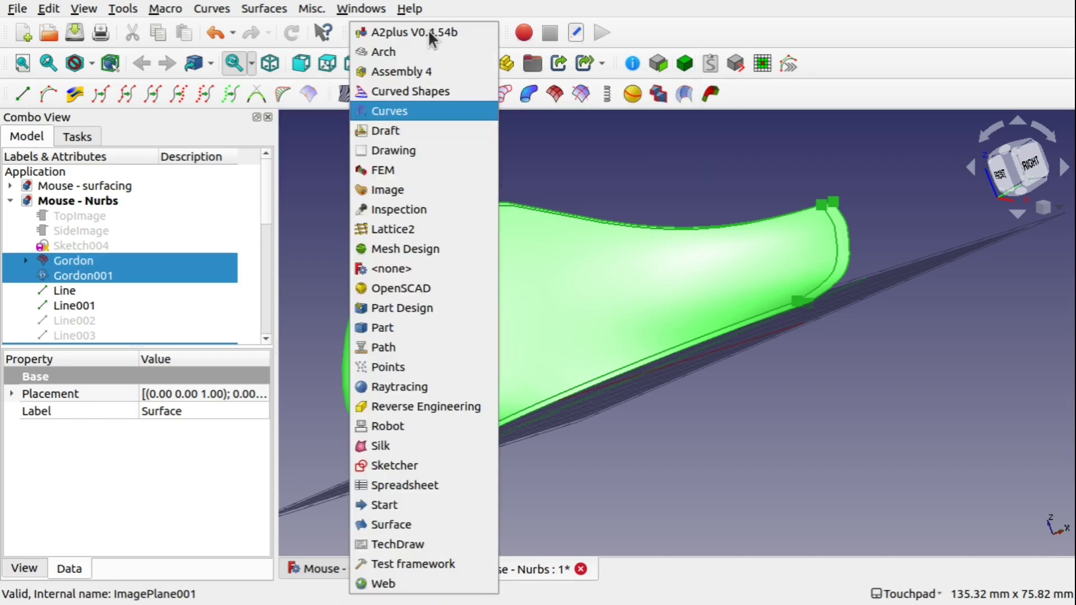
pyautogui.click(305, 234)
pyautogui.click(429, 301)
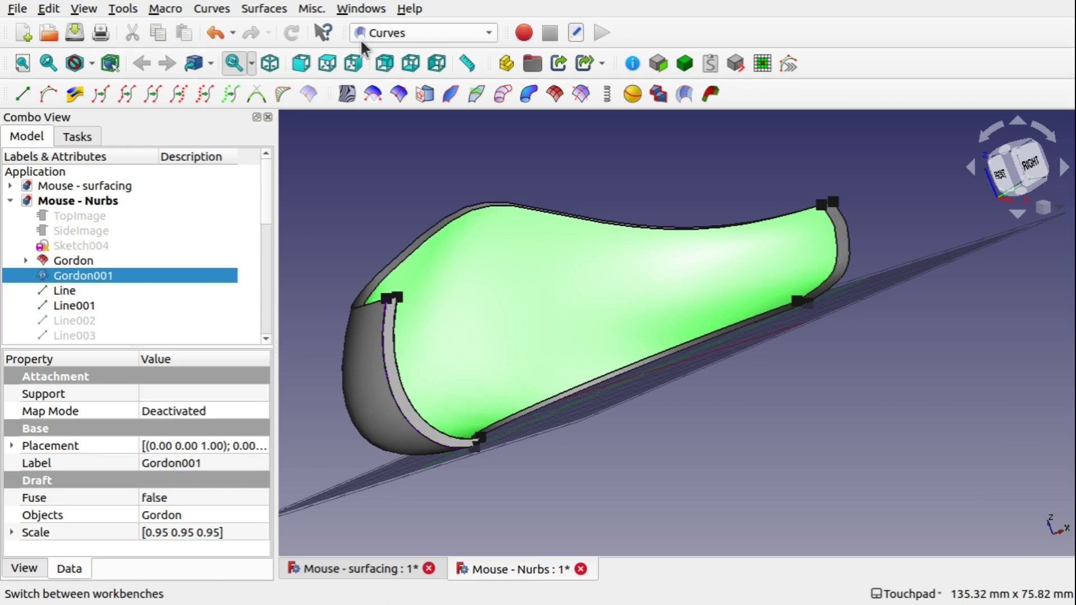
pyautogui.moveTo(264, 208); pyautogui.dragTo(265, 331)
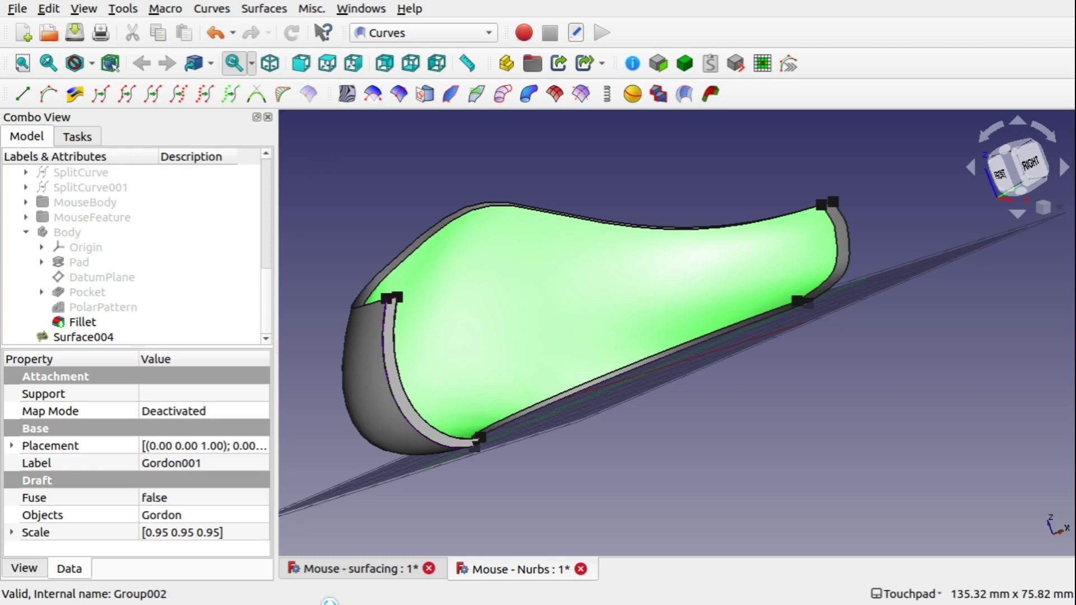
# Step: In the Mouse - surfacing document, select JoinCurve001 and examine its Shape Approximation properties, including Continuity
pyautogui.click(364, 569)
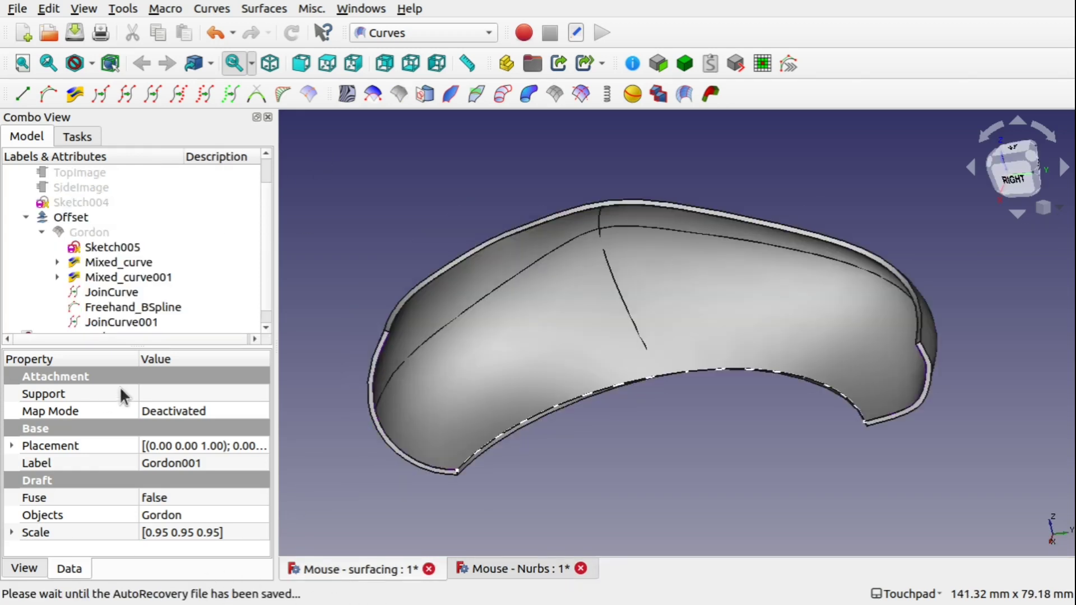
pyautogui.click(271, 327)
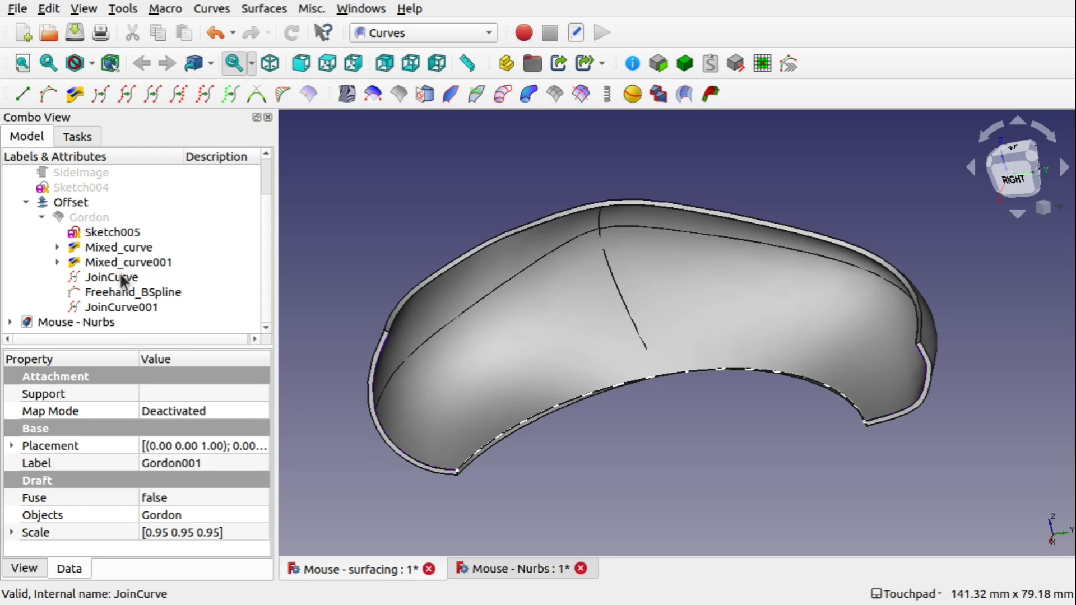
pyautogui.click(126, 308)
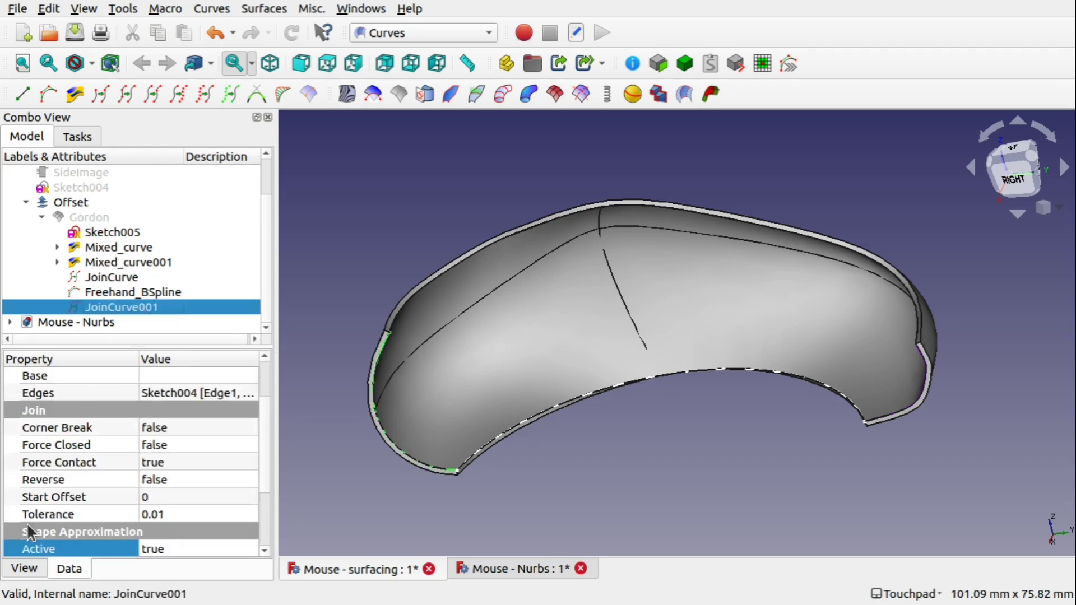
pyautogui.scroll(-2, 263, 516)
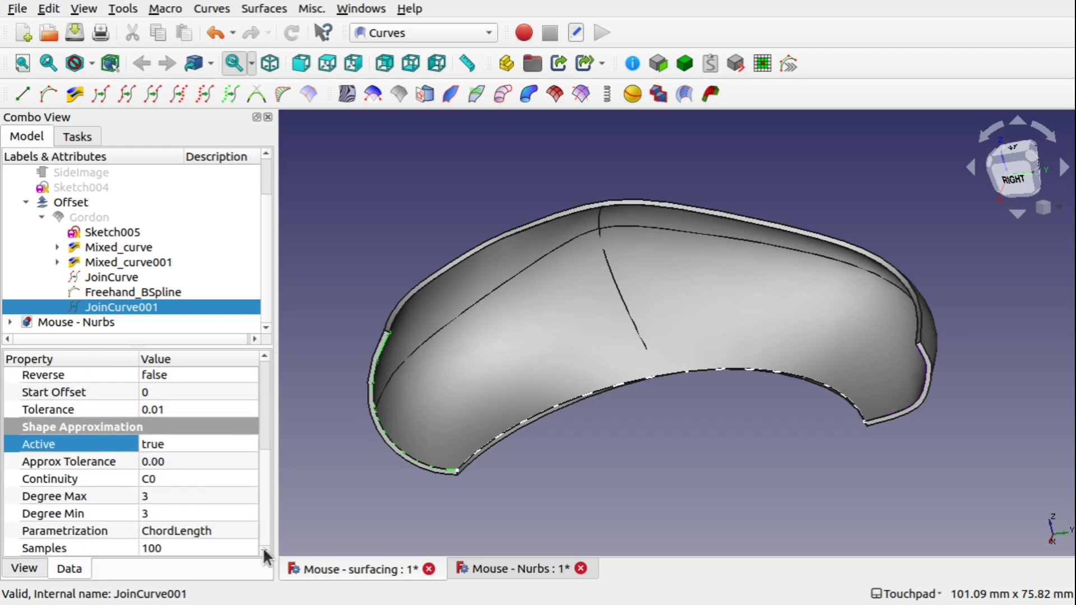
pyautogui.click(188, 481)
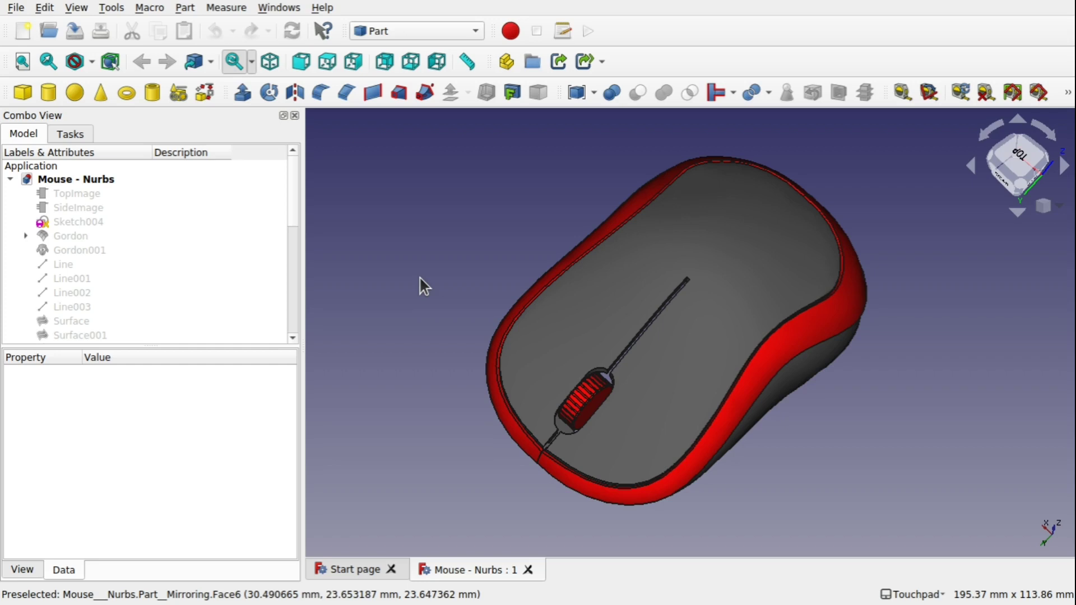
# Step: Show the hidden Gordon001 and Gordon surfaces of Mouse - Nurbs and leave Gordon selected
pyautogui.click(185, 7)
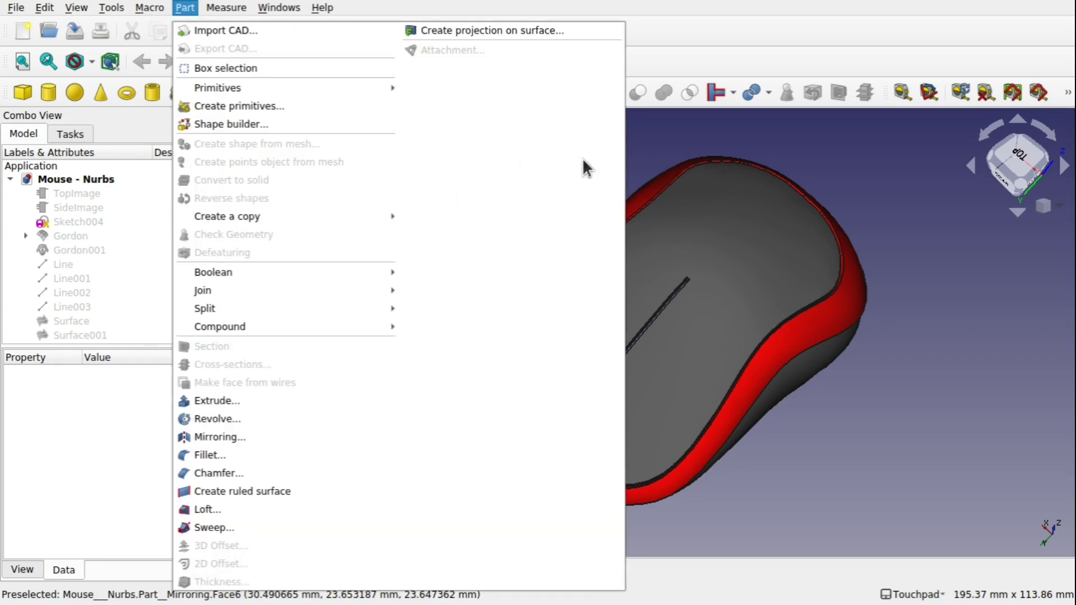
pyautogui.click(654, 137)
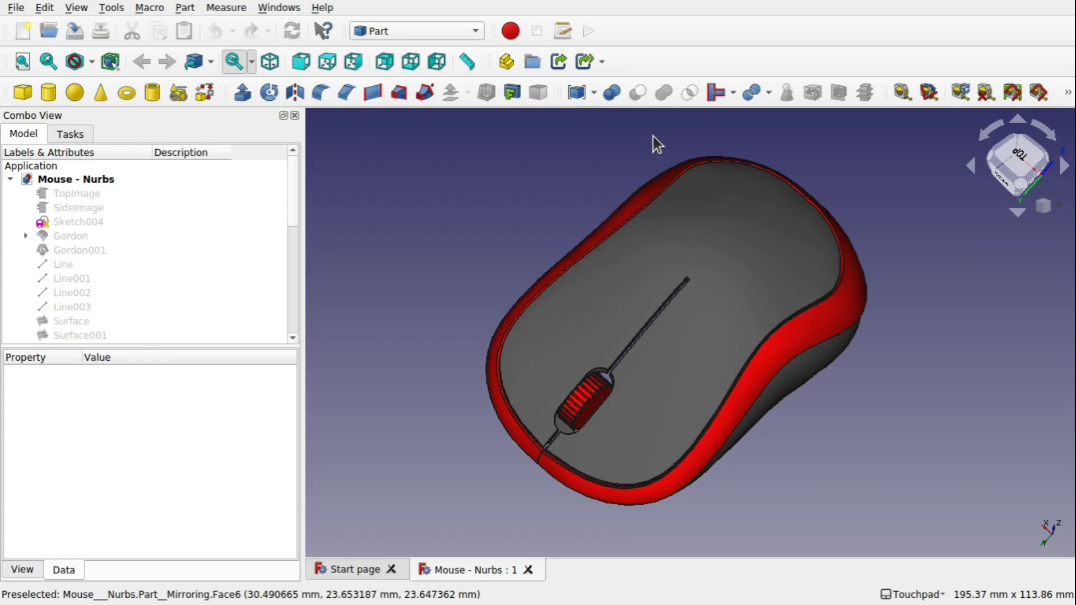
pyautogui.click(88, 250)
pyautogui.press('space')
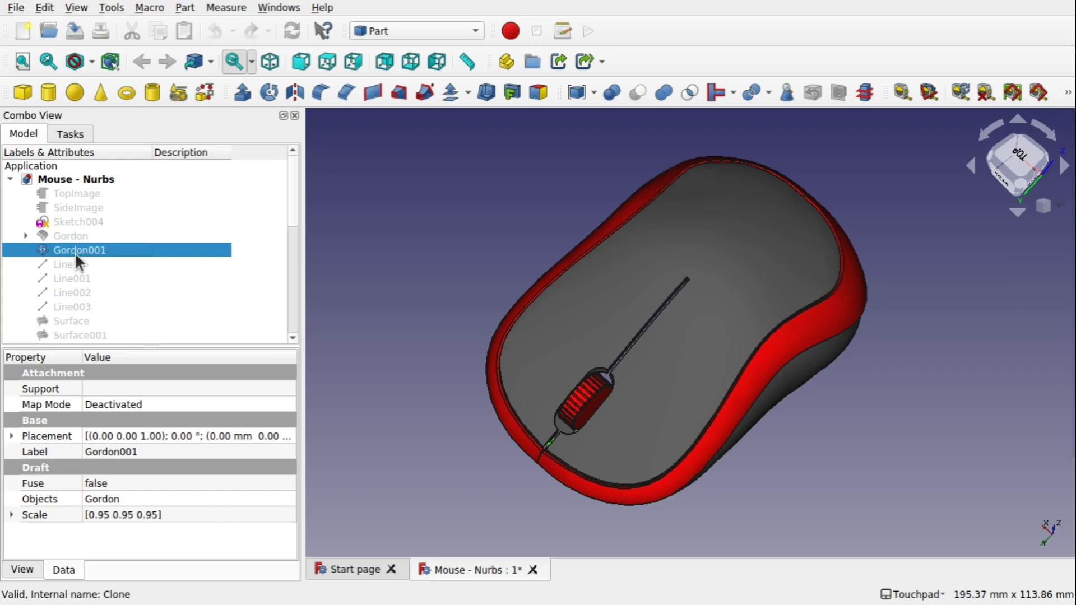
pyautogui.click(79, 238)
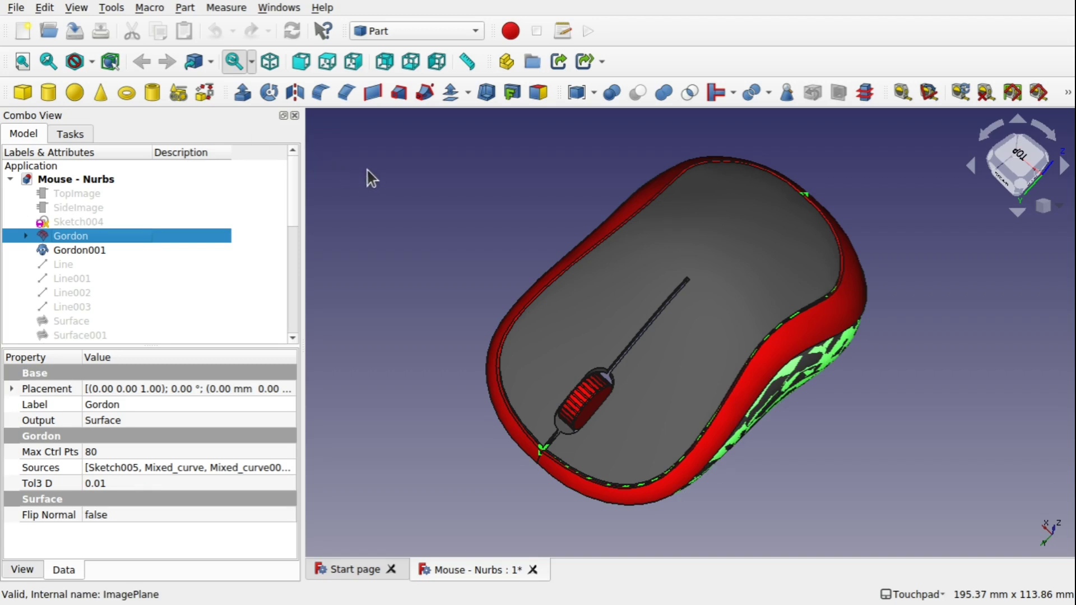
# Step: Run Check Geometry on the Gordon surface with the BOP check and all individual BOP checks enabled
pyautogui.click(187, 8)
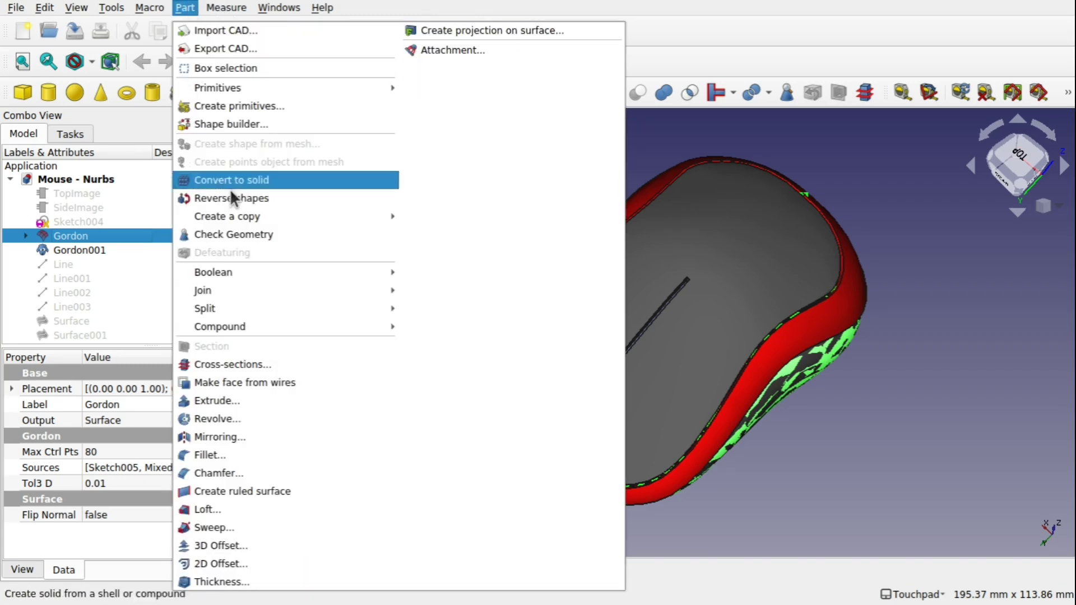
pyautogui.click(261, 230)
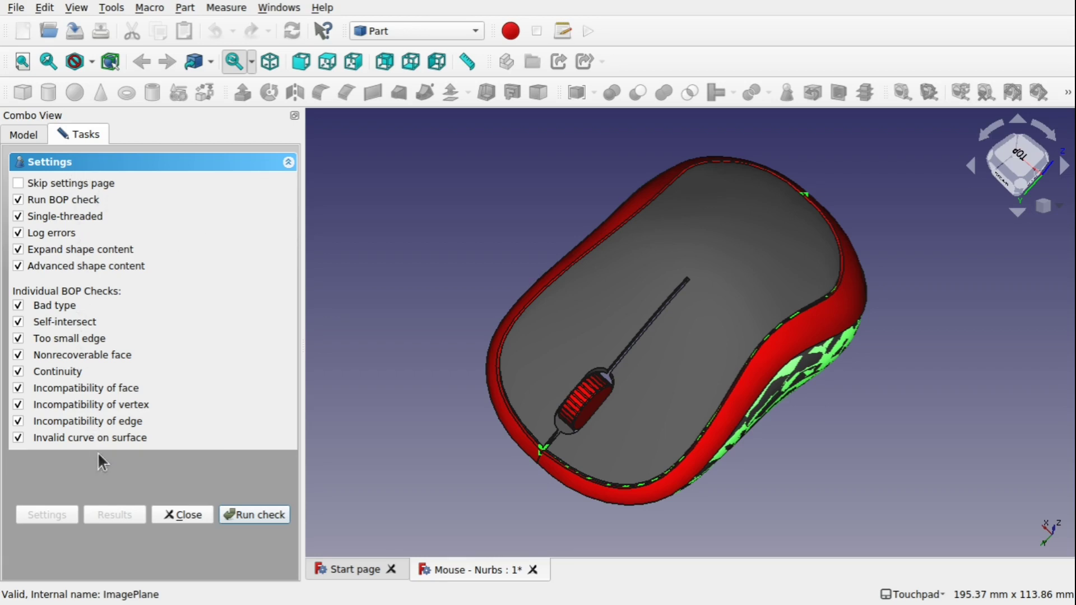
pyautogui.click(255, 514)
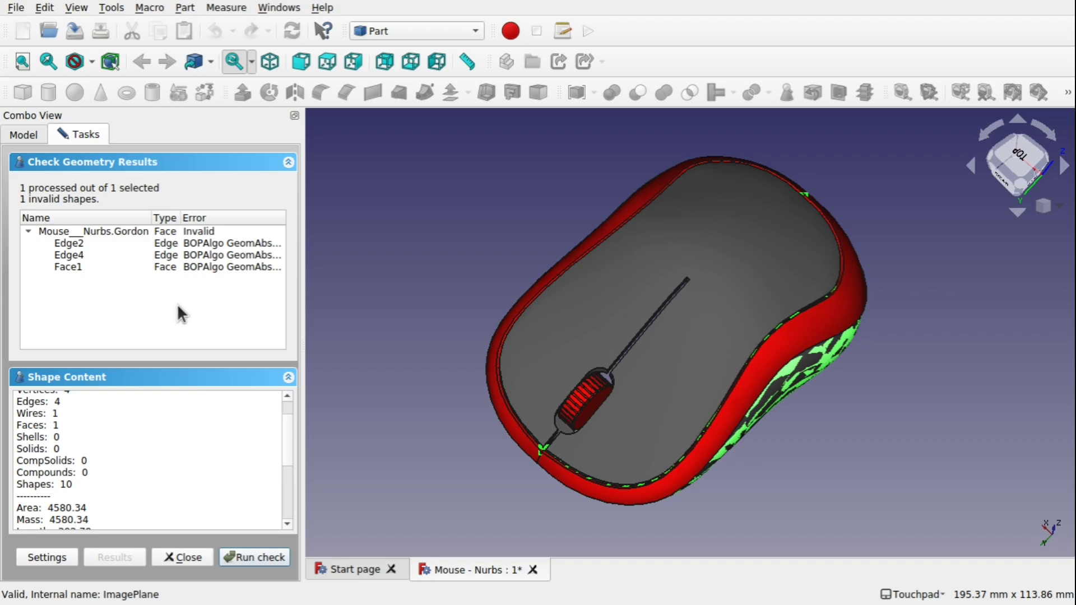
# Step: Hide every visible part of the mouse one by one, including the top, body, trim, Gordon surfaces and scroll wheel
pyautogui.press('space')
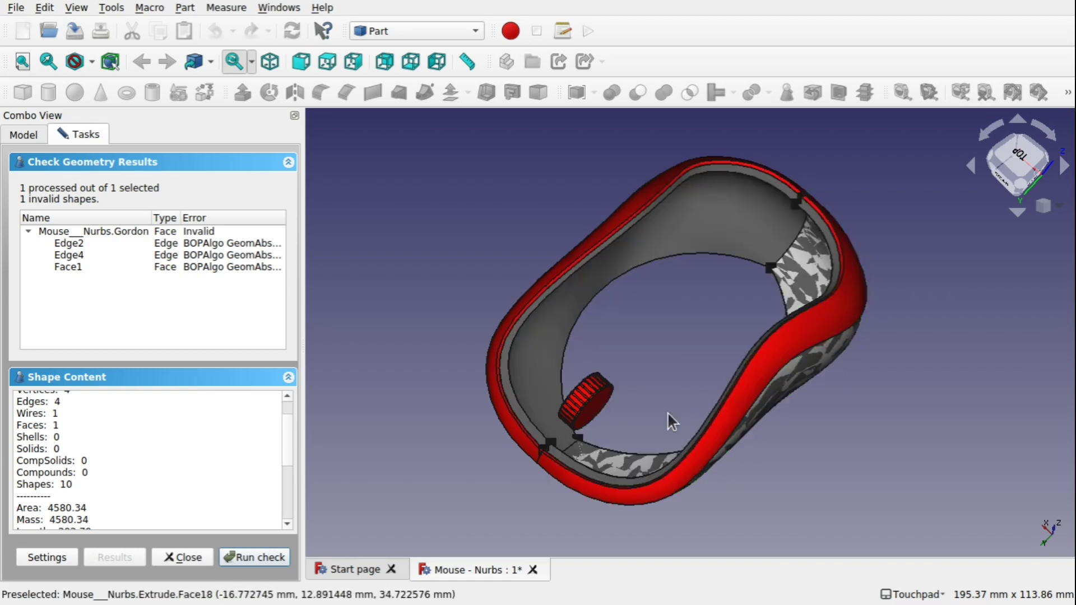
pyautogui.click(555, 435)
pyautogui.press('space')
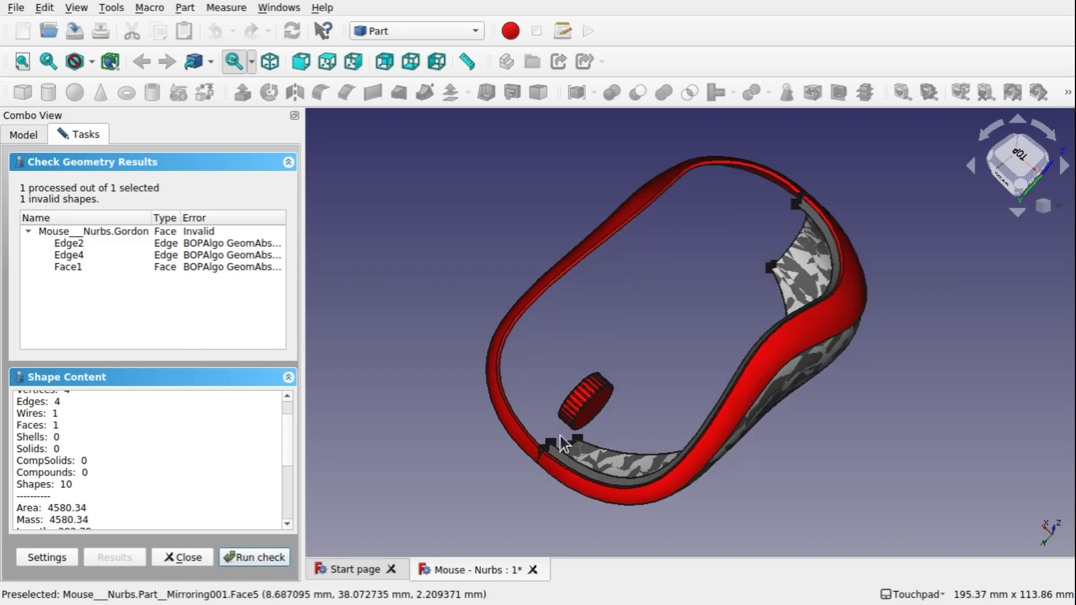
pyautogui.click(584, 474)
pyautogui.press('space')
pyautogui.click(567, 480)
pyautogui.press('space')
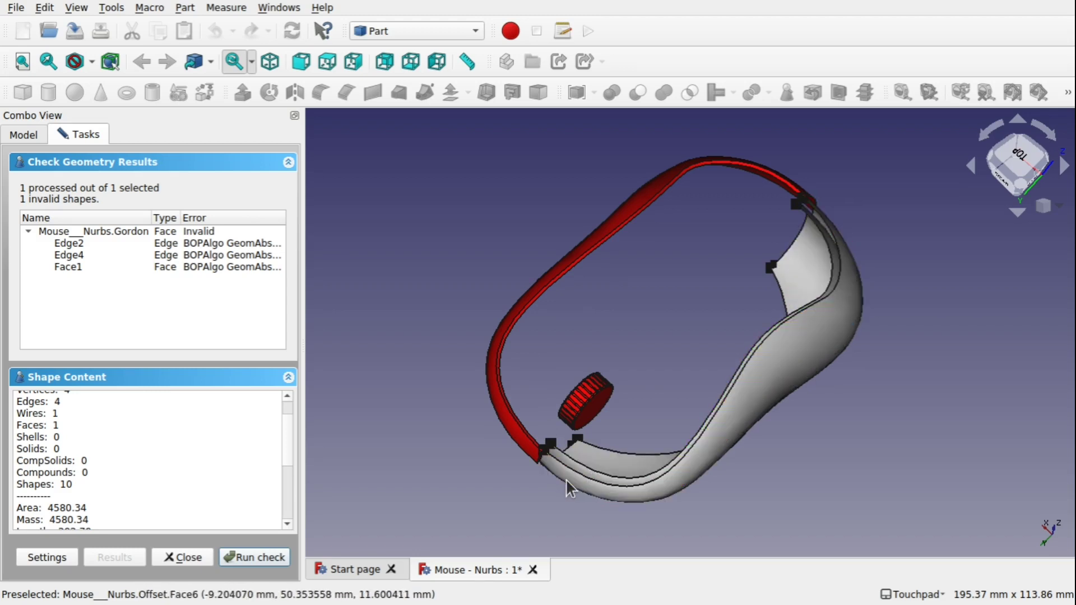
pyautogui.click(585, 484)
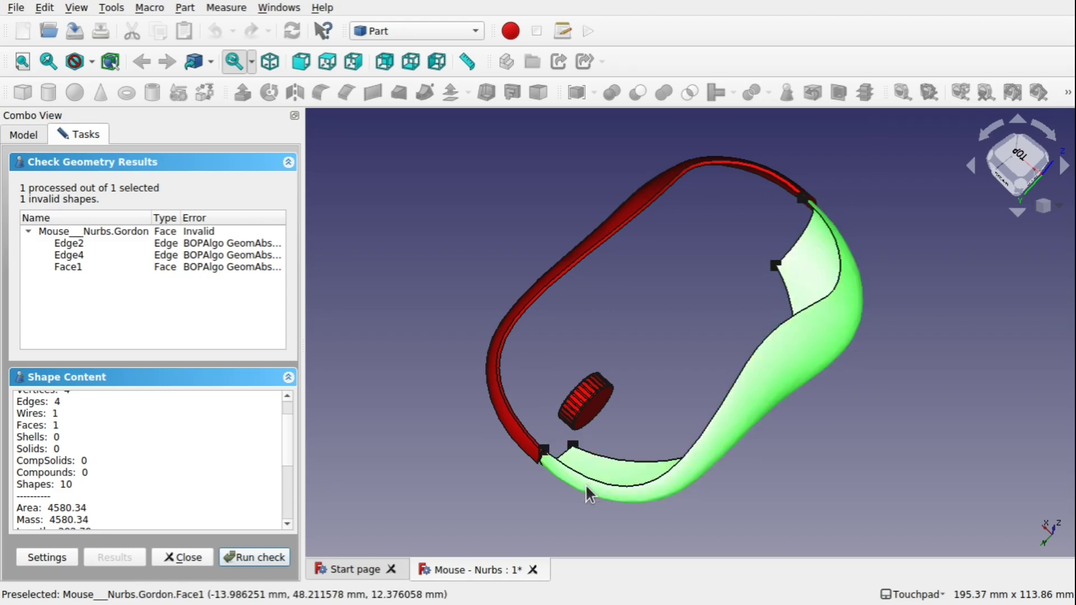
pyautogui.press('space')
pyautogui.click(530, 449)
pyautogui.press('space')
pyautogui.click(590, 414)
pyautogui.press('space')
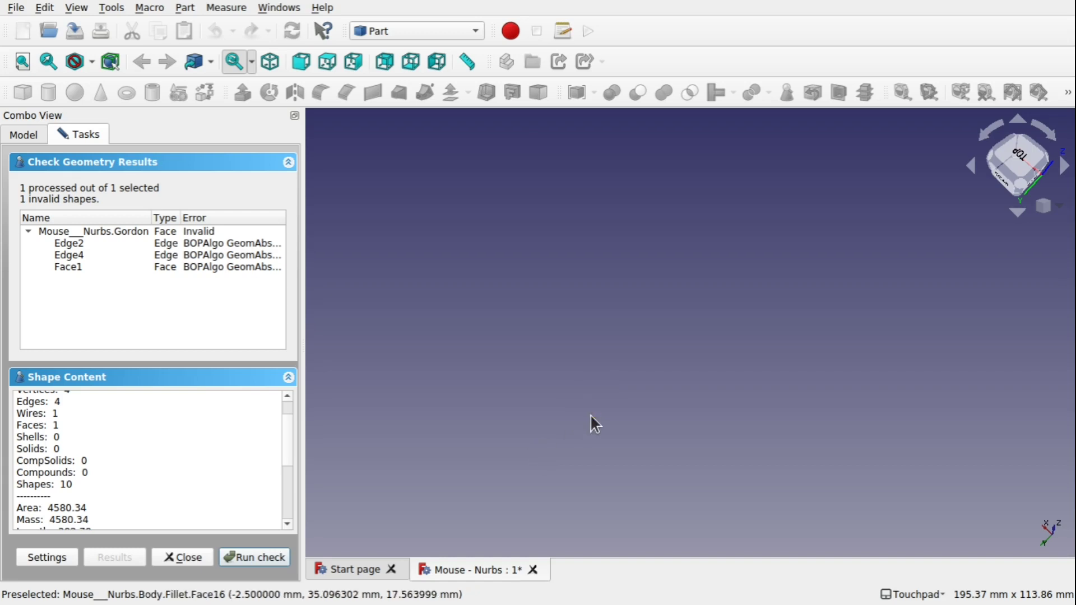
# Step: Show only the Gordon surface again and clear the selection
pyautogui.click(23, 134)
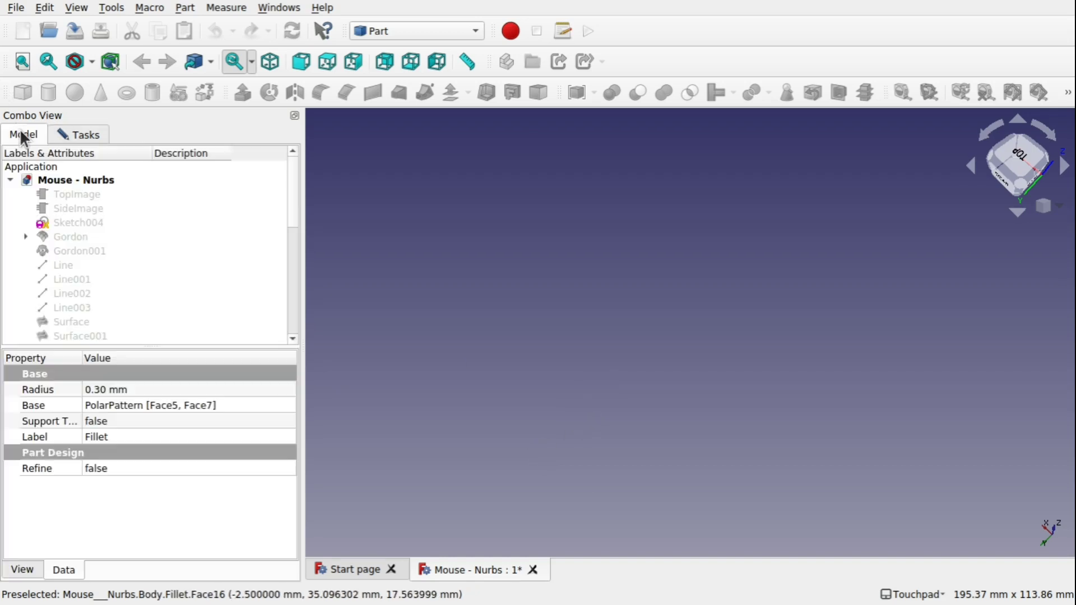
pyautogui.click(62, 235)
pyautogui.press('space')
pyautogui.click(474, 387)
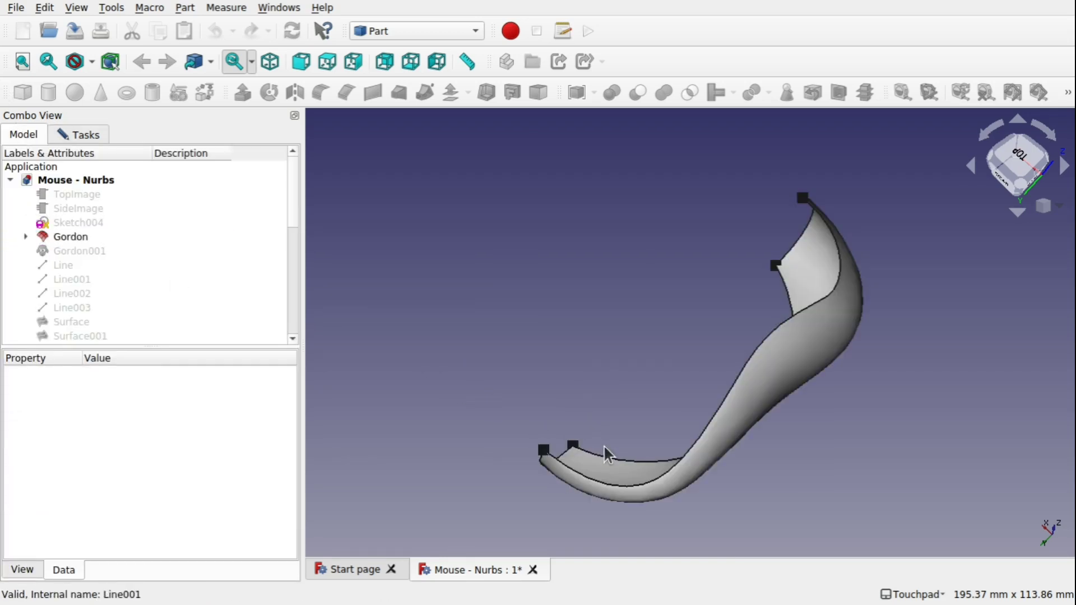
# Step: Examine where Edge2, Edge4 and Face1 from the geometry check results lie on the isolated Gordon surface
pyautogui.keyDown('alt'); pyautogui.moveTo(644, 489); pyautogui.dragTo(822, 305); pyautogui.keyUp('alt')
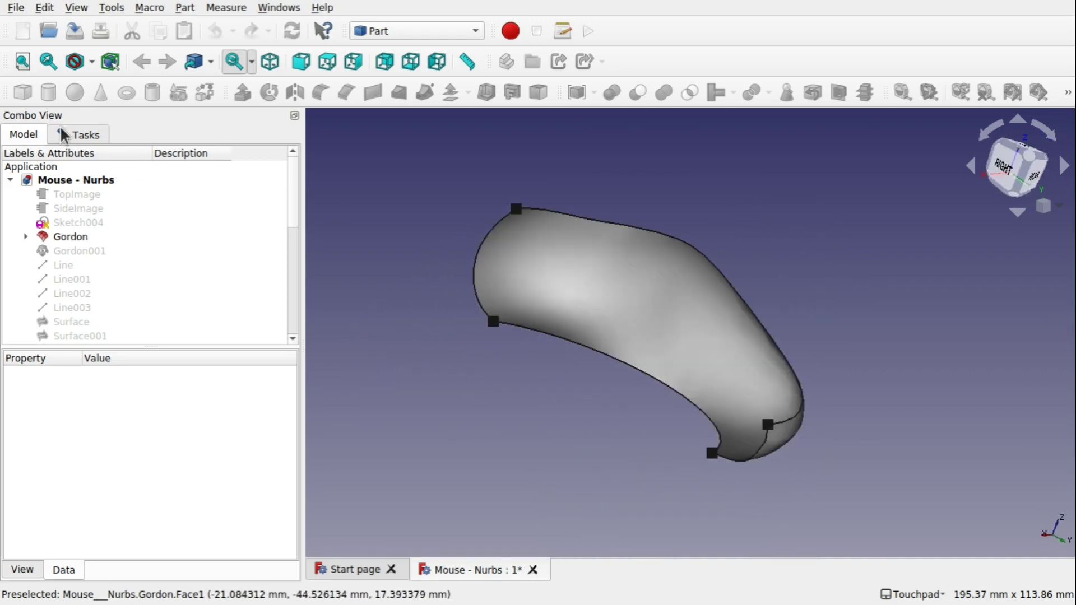
pyautogui.click(73, 137)
pyautogui.click(74, 244)
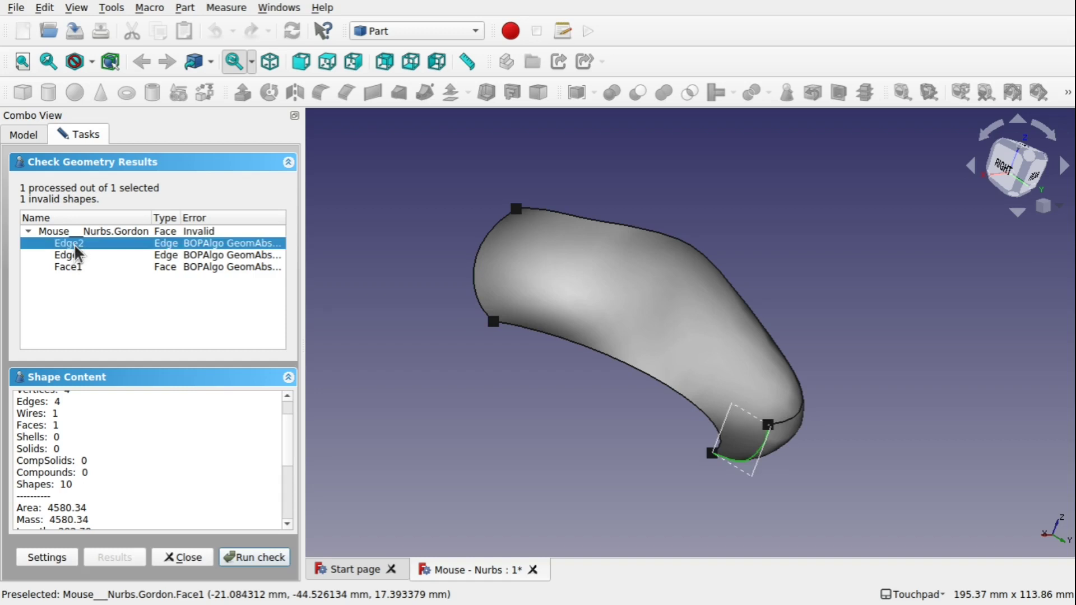
pyautogui.click(69, 253)
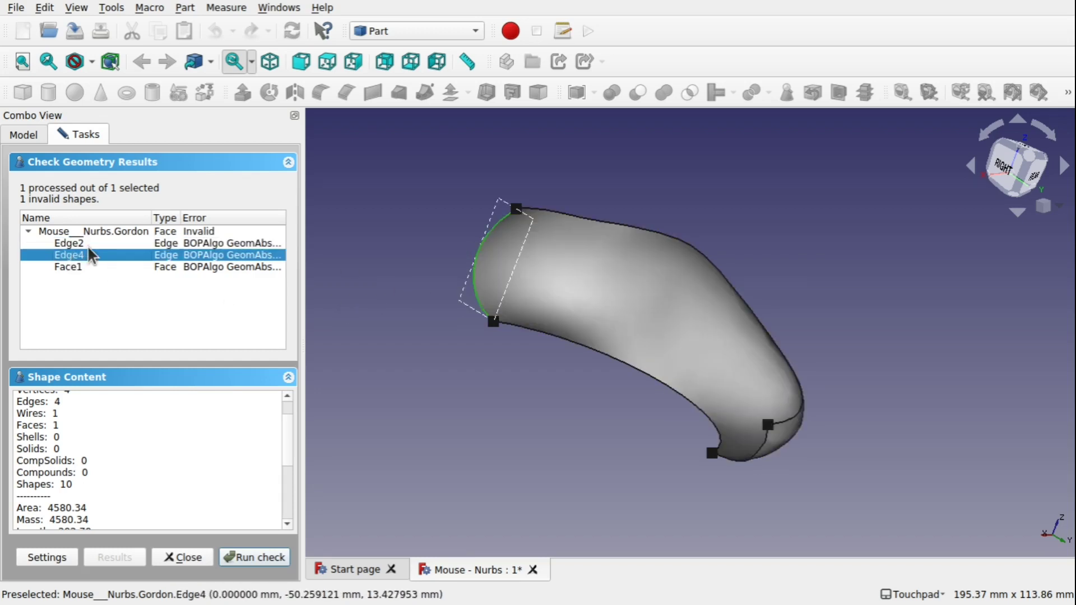
pyautogui.click(81, 268)
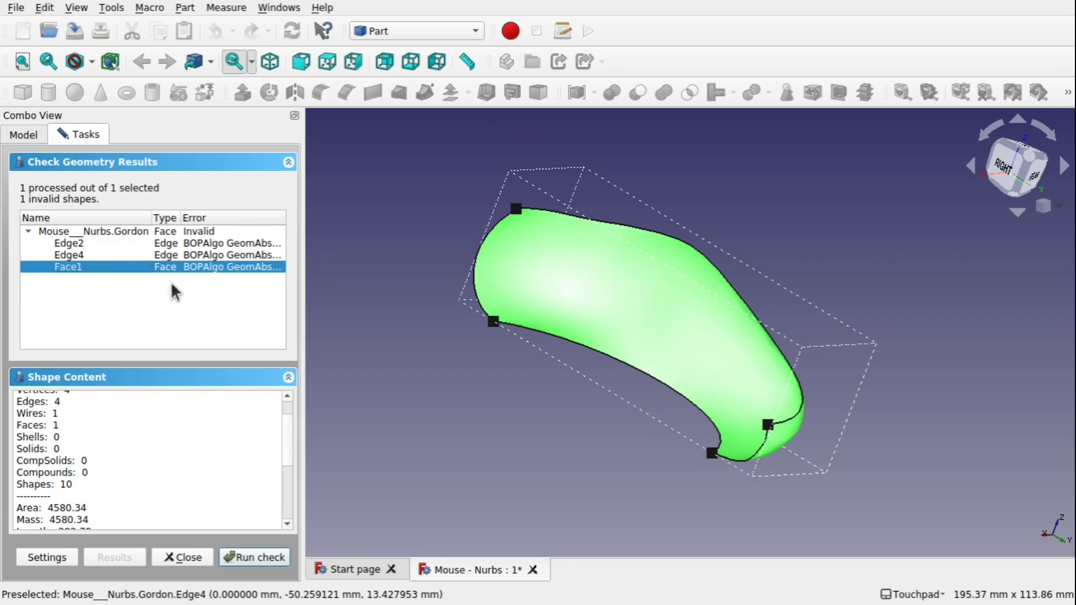
pyautogui.click(78, 245)
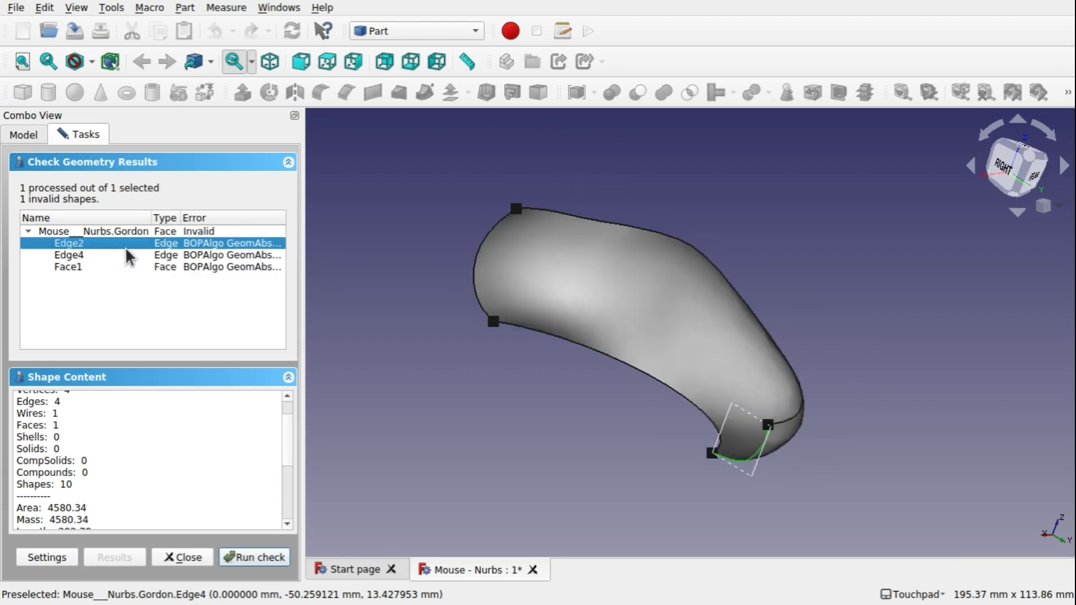
# Step: Locate the faulty Edge4 on the Gordon surface and close the geometry check results
pyautogui.click(66, 253)
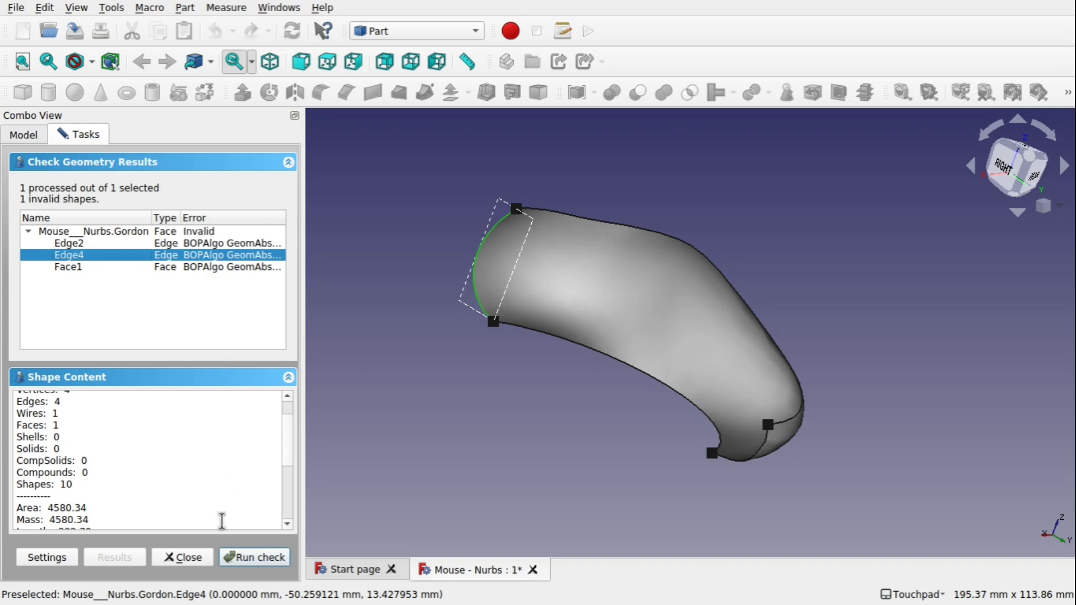
pyautogui.click(200, 555)
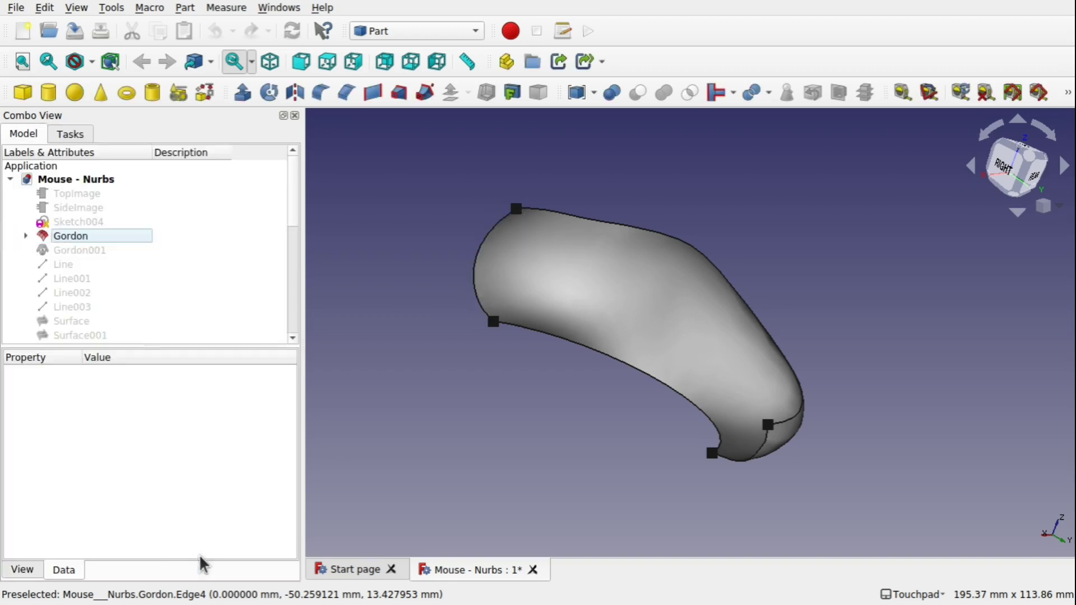
# Step: Activate Shape Approximation for both JoinCurve and JoinCurve001, the source curves of the Gordon surface
pyautogui.click(26, 236)
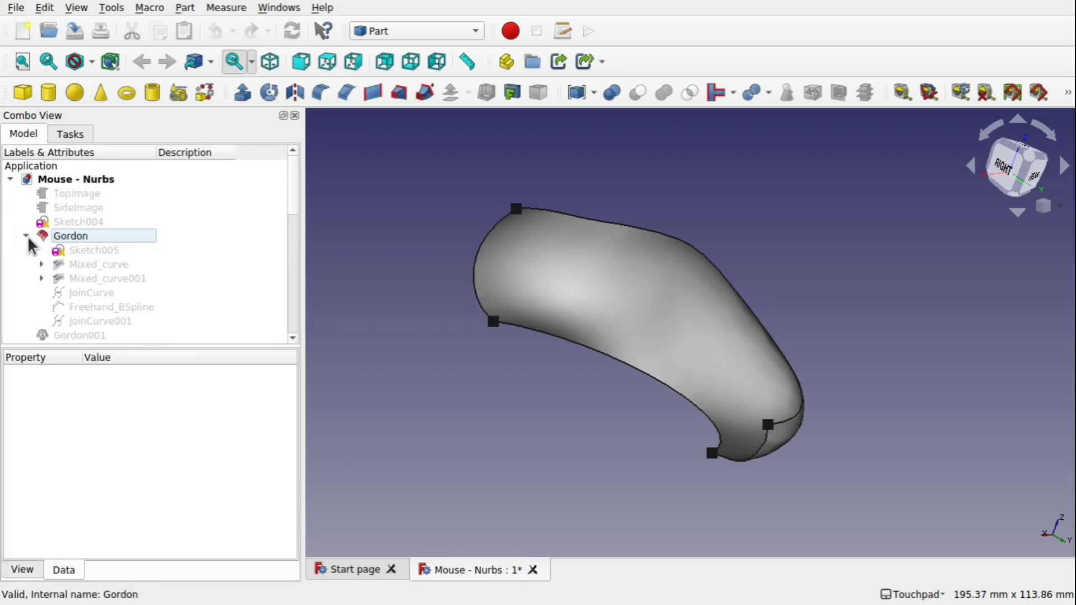
pyautogui.click(100, 321)
pyautogui.keyDown('ctrl'); pyautogui.click(113, 293); pyautogui.keyUp('ctrl')
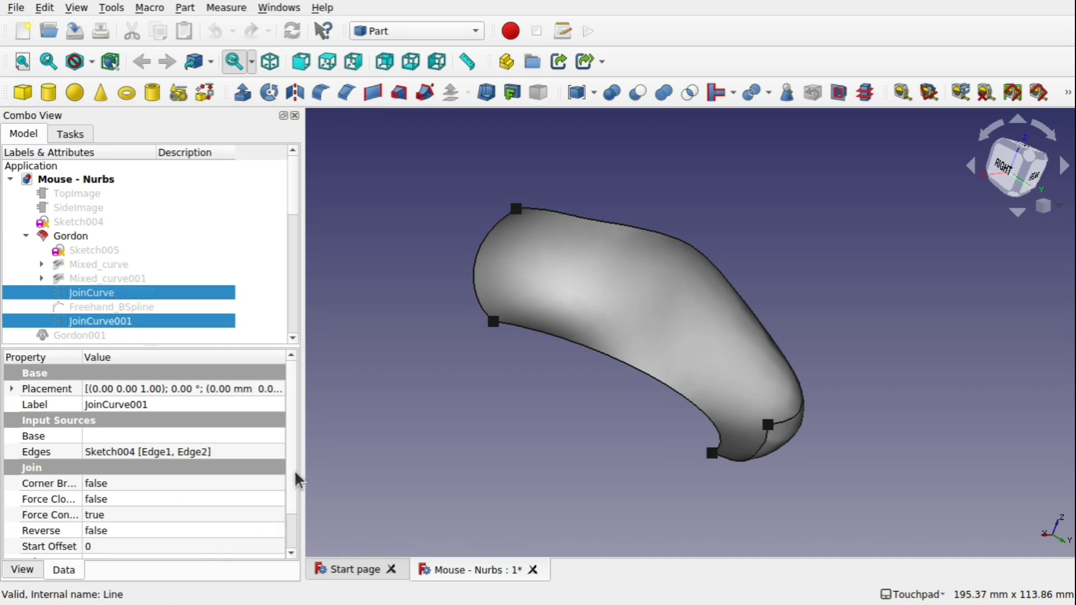
pyautogui.scroll(-3, 294, 476)
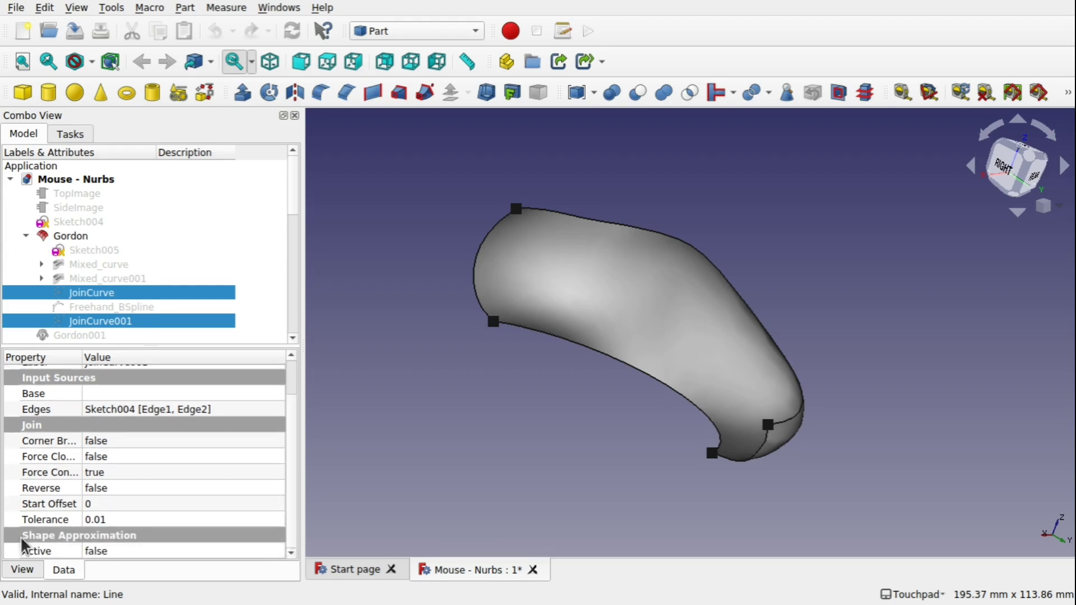
pyautogui.click(140, 553)
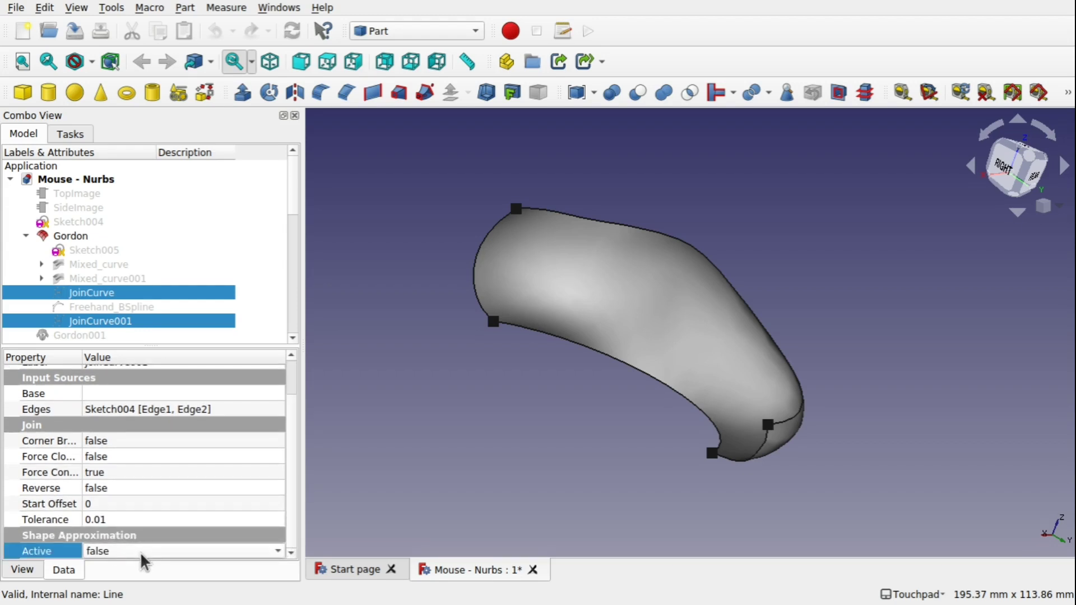
pyautogui.click(140, 552)
pyautogui.click(141, 571)
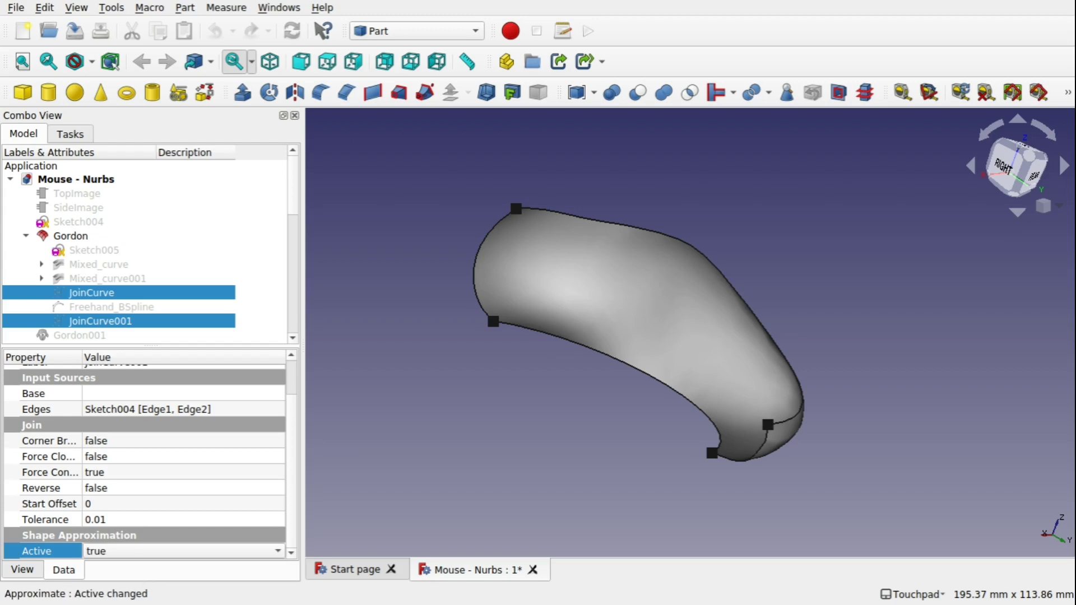
# Step: Rerun Check Geometry on the Gordon surface with all BOP checks enabled, review the results and close them
pyautogui.click(616, 282)
pyautogui.click(186, 7)
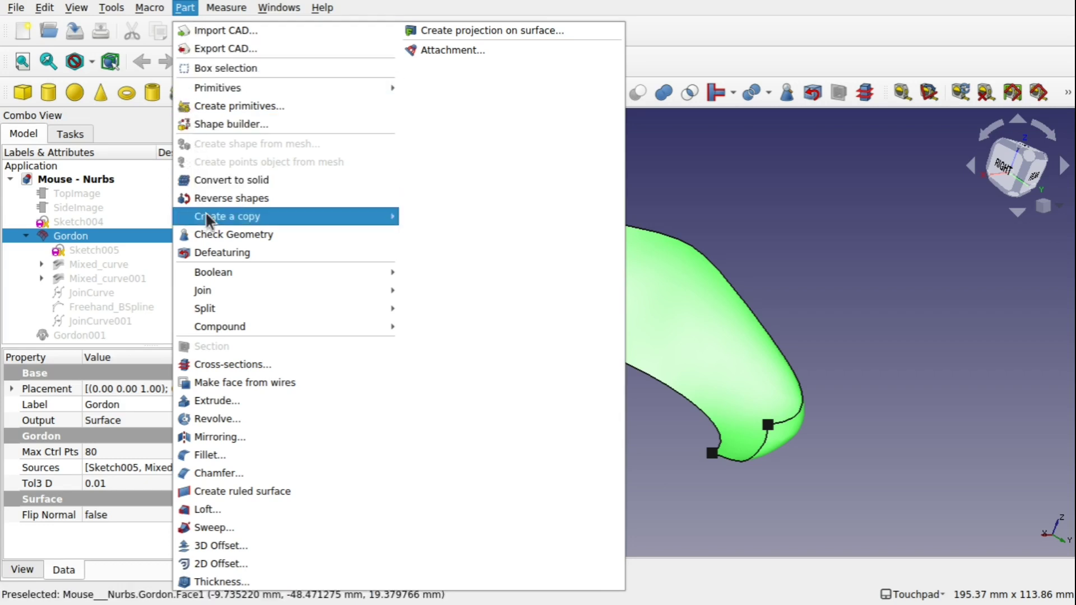
pyautogui.click(213, 235)
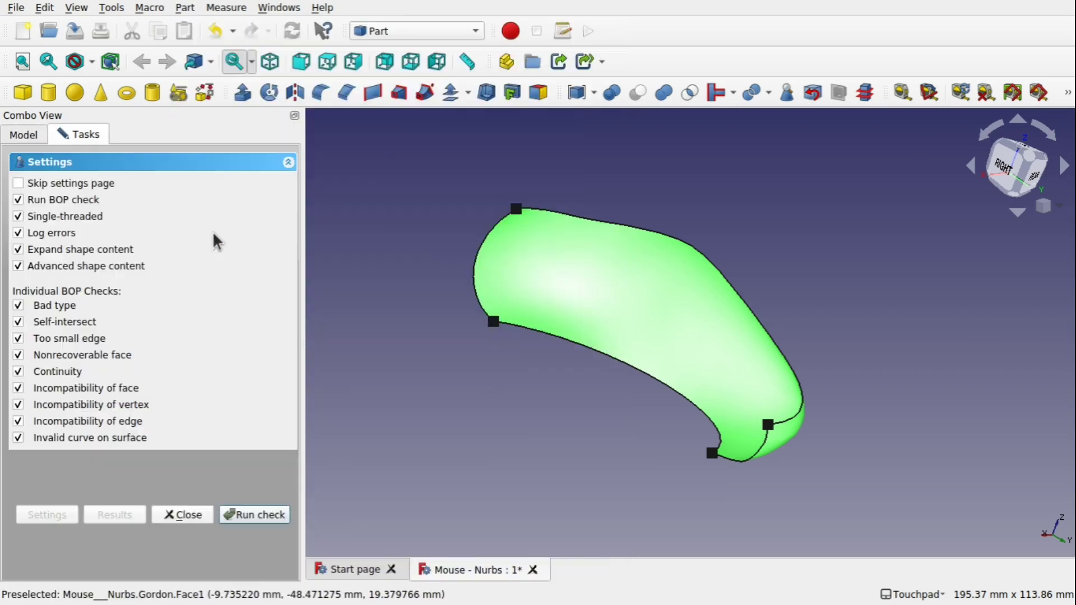
pyautogui.click(223, 515)
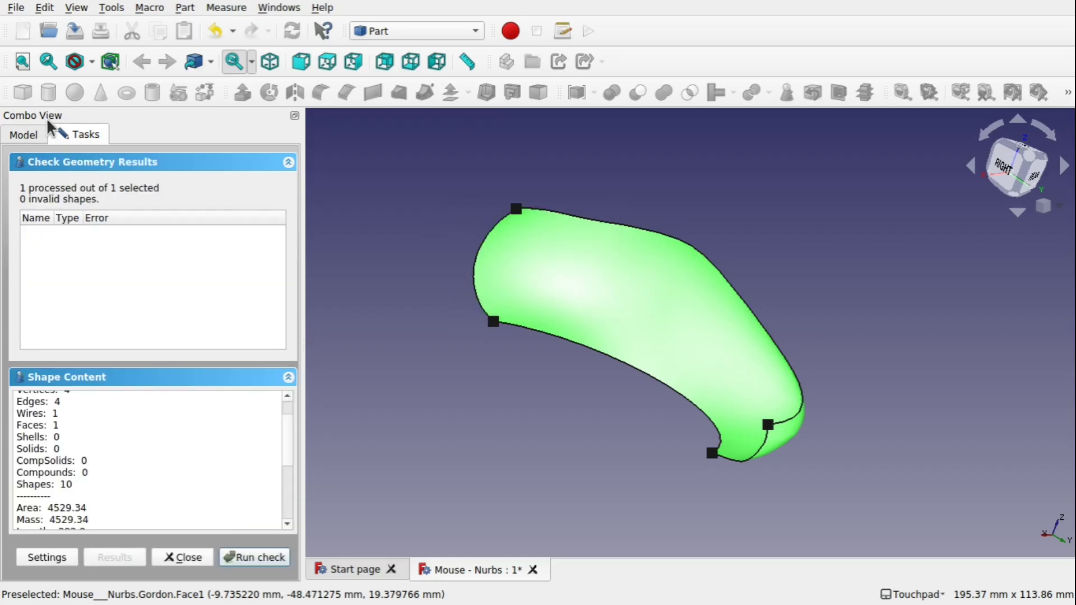
pyautogui.doubleClick(541, 281)
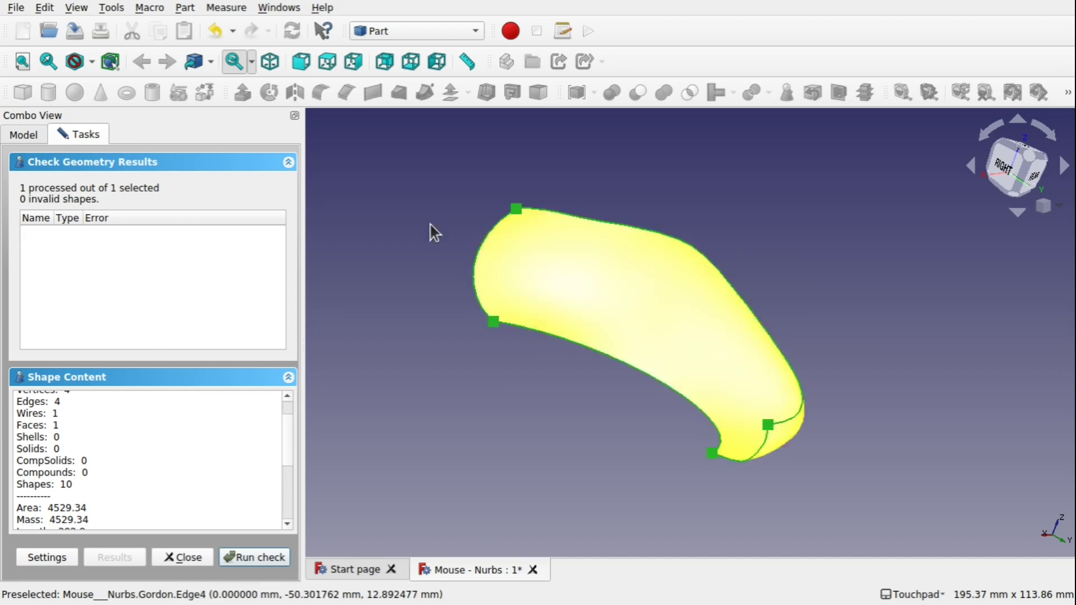
pyautogui.click(30, 130)
pyautogui.click(73, 131)
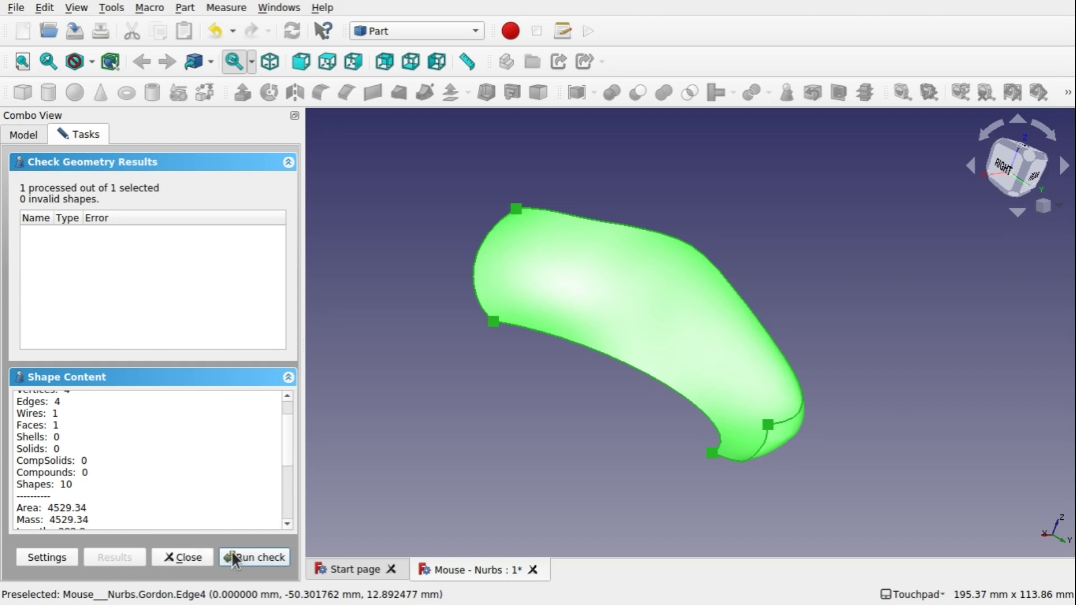
pyautogui.click(183, 557)
# Step: Thicken the Gordon surface with a 3 mm filled 3D Offset in Skin mode with Arc joins
pyautogui.click(591, 293)
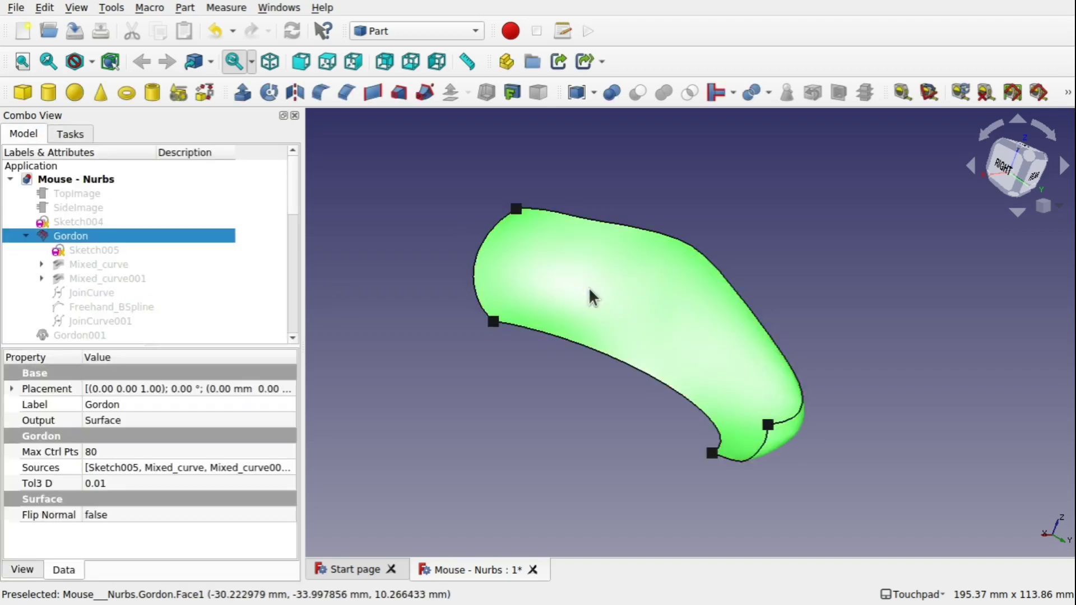
pyautogui.click(450, 92)
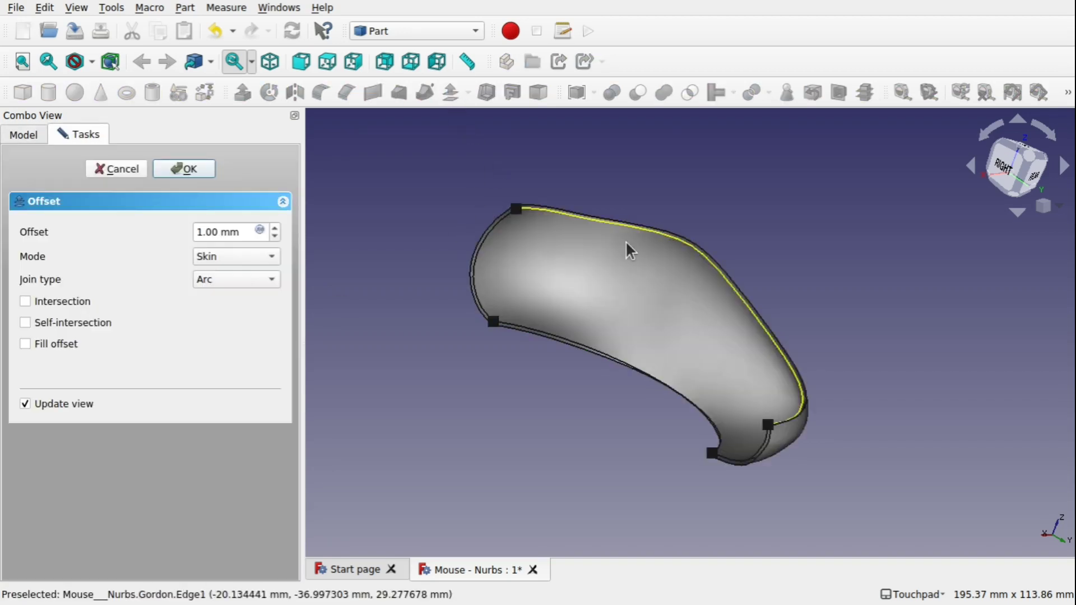
pyautogui.click(25, 344)
pyautogui.click(200, 232)
pyautogui.doubleClick(200, 233)
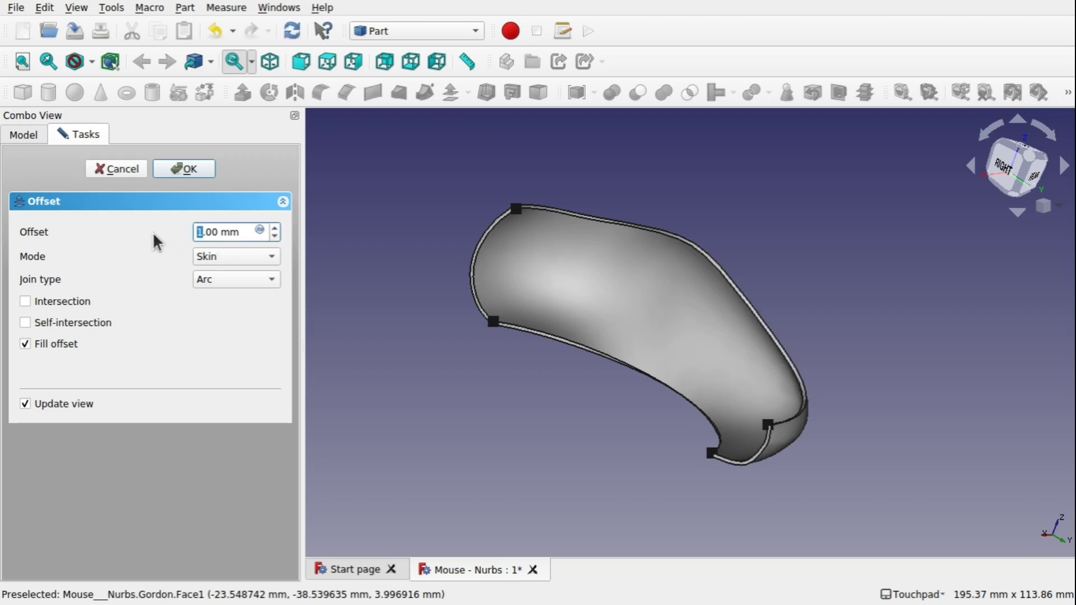
pyautogui.write('3')
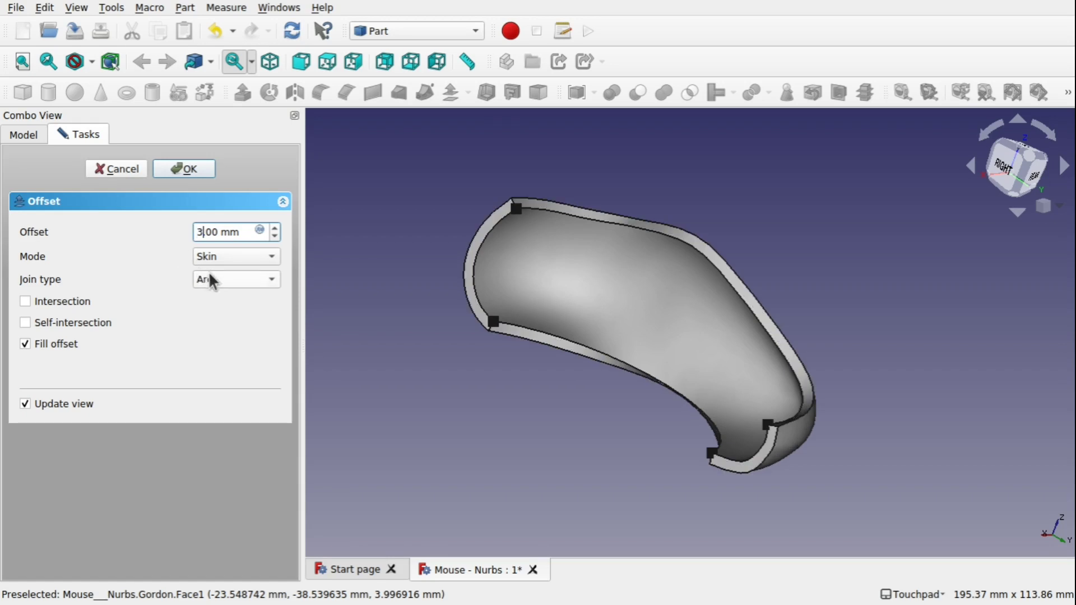
pyautogui.click(190, 170)
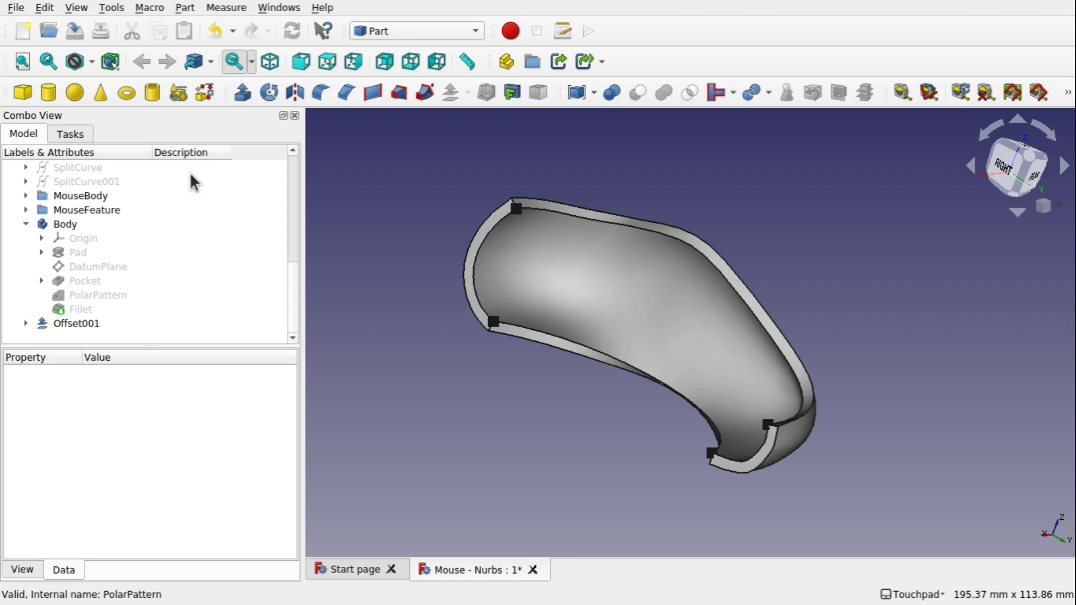